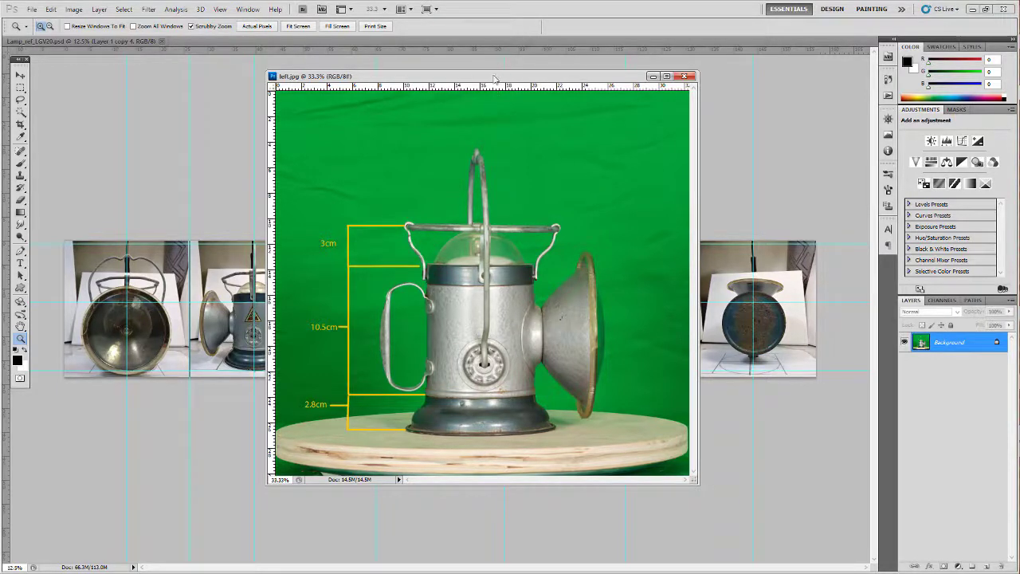
Copy the left.jpg green-screen photo into the Lamp_ref_LGV20.psd reference sheet as a new layer and close left.jpg
drag(494, 80, 658, 90)
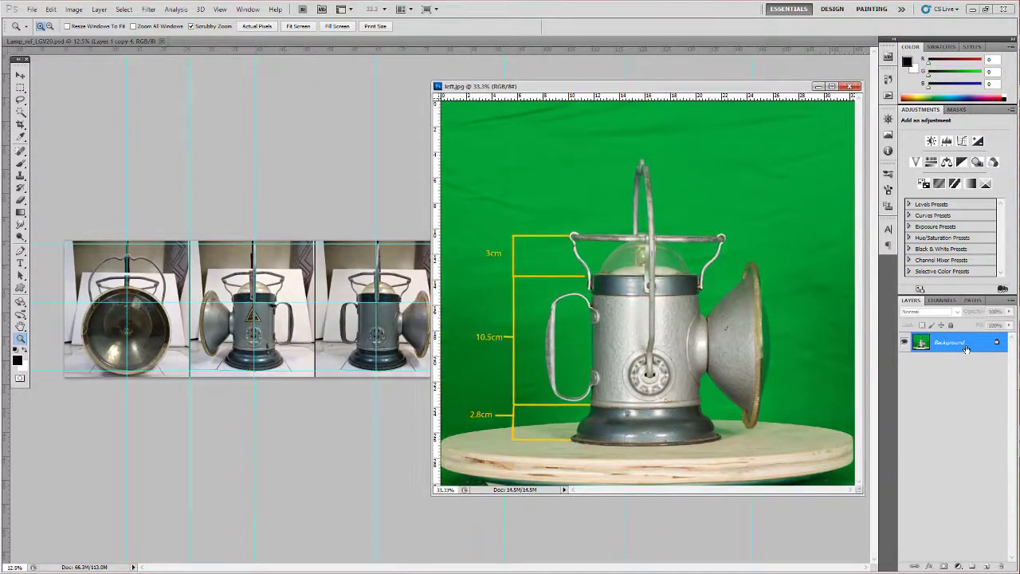
drag(960, 348, 325, 321)
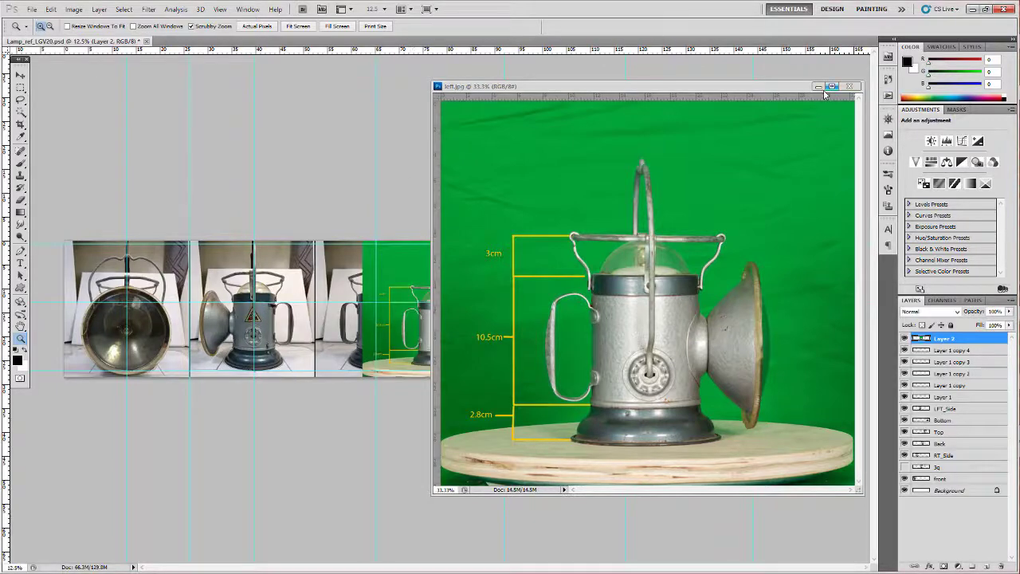
click(848, 86)
Move the green-screen lamp photo over the third lamp view, centring its body near the vertical guide
drag(428, 326, 428, 327)
drag(372, 236, 682, 230)
alt+drag(647, 311, 630, 314)
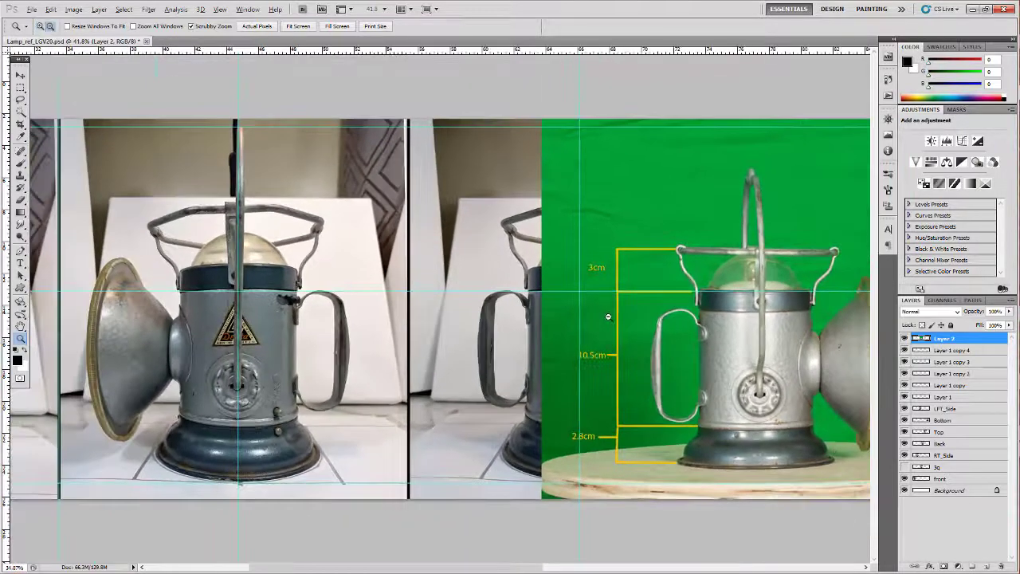
key(f)
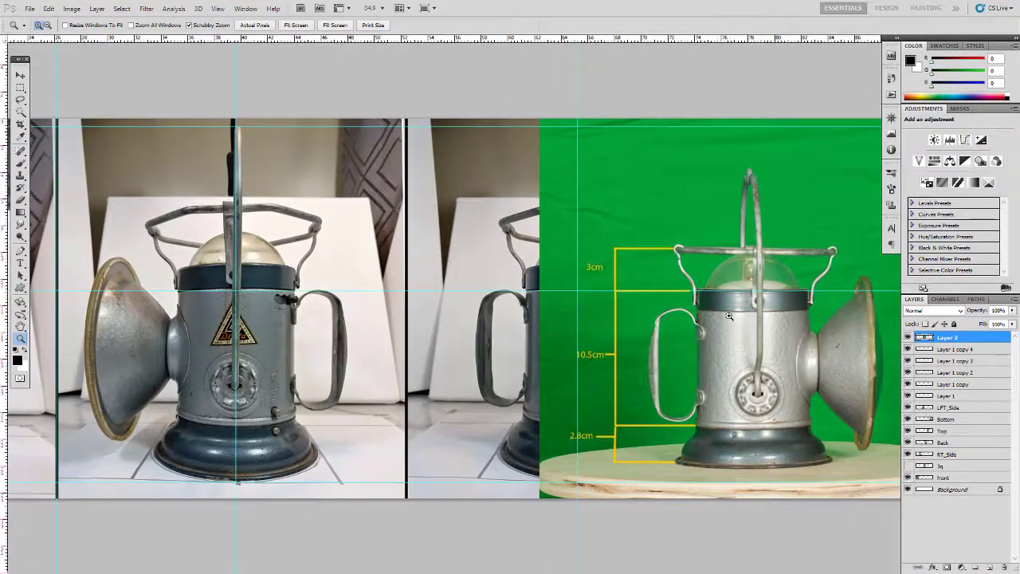
key(v)
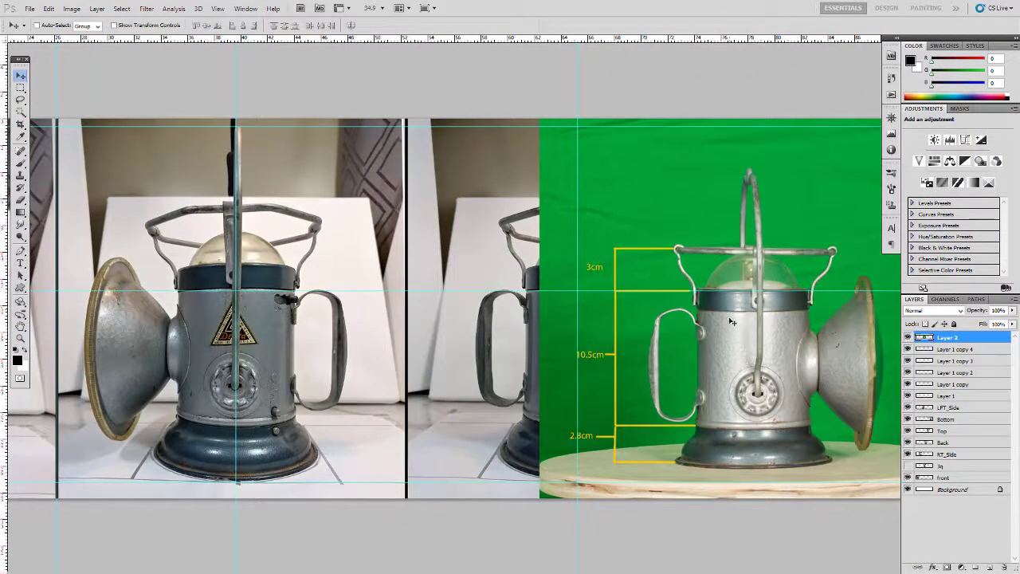
drag(731, 321, 532, 325)
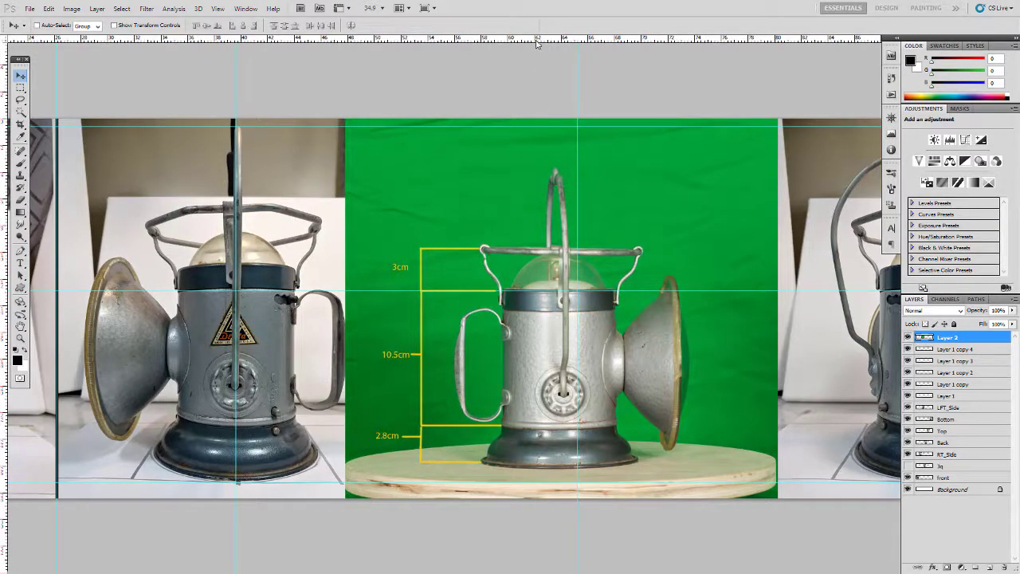
Add horizontal guides at the top wire frame of the green-screen lamp and at the same frame in the neighbouring side photo
drag(536, 44, 574, 252)
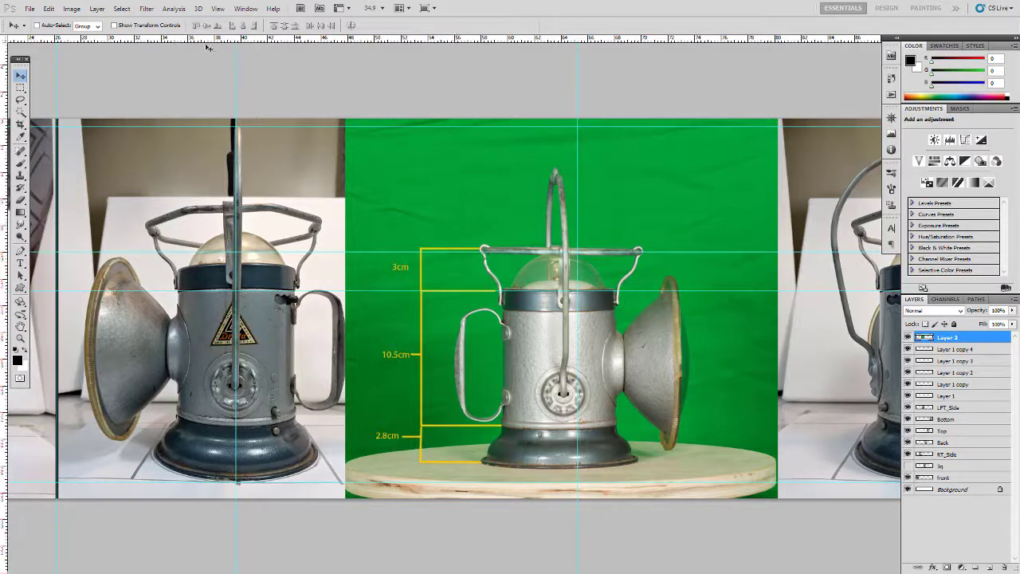
drag(217, 171, 252, 207)
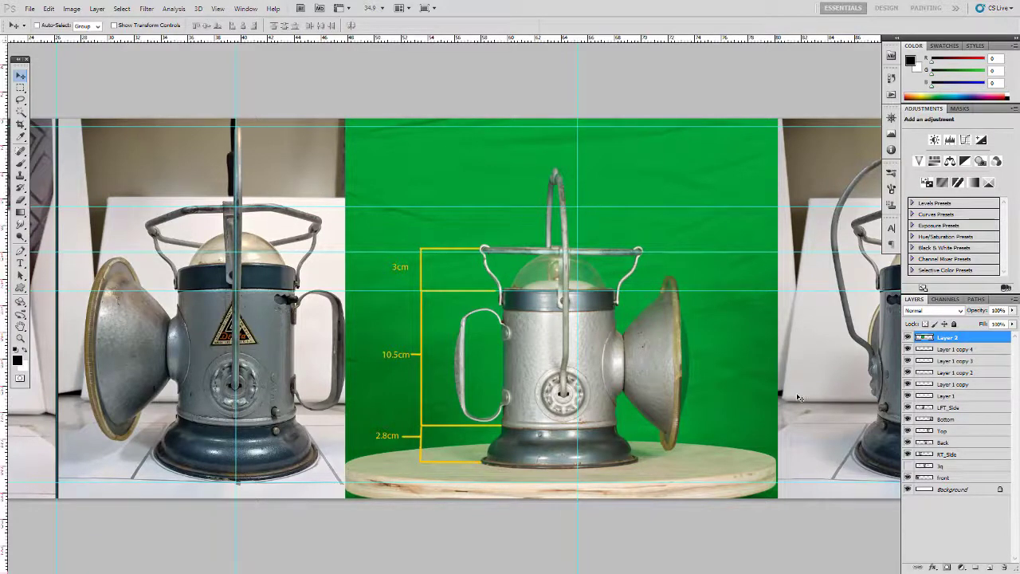
Compare the wire frame and body proportions across the back, top and side lamp views against the guides
drag(790, 400, 483, 387)
drag(642, 385, 330, 346)
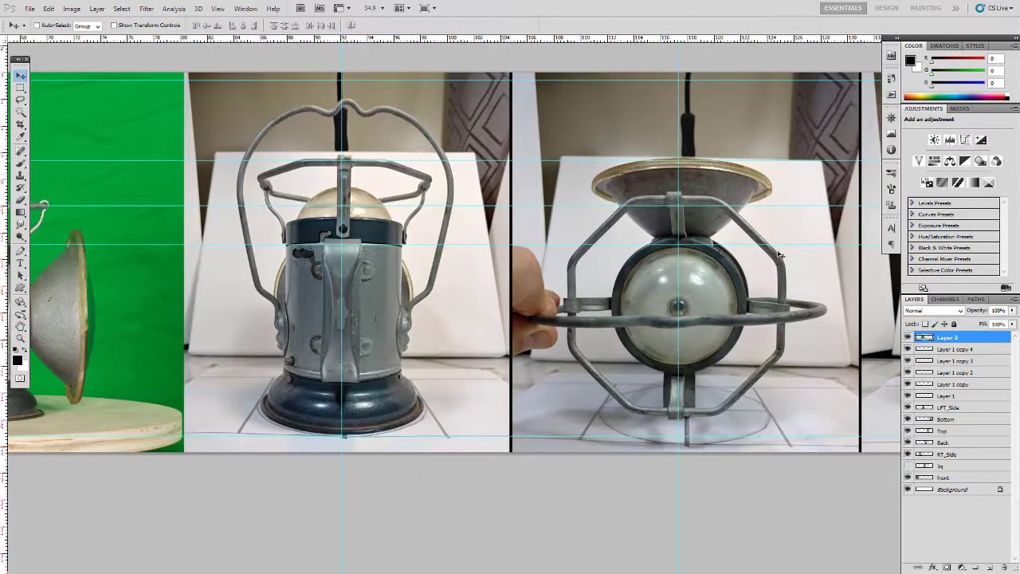
drag(795, 370, 676, 367)
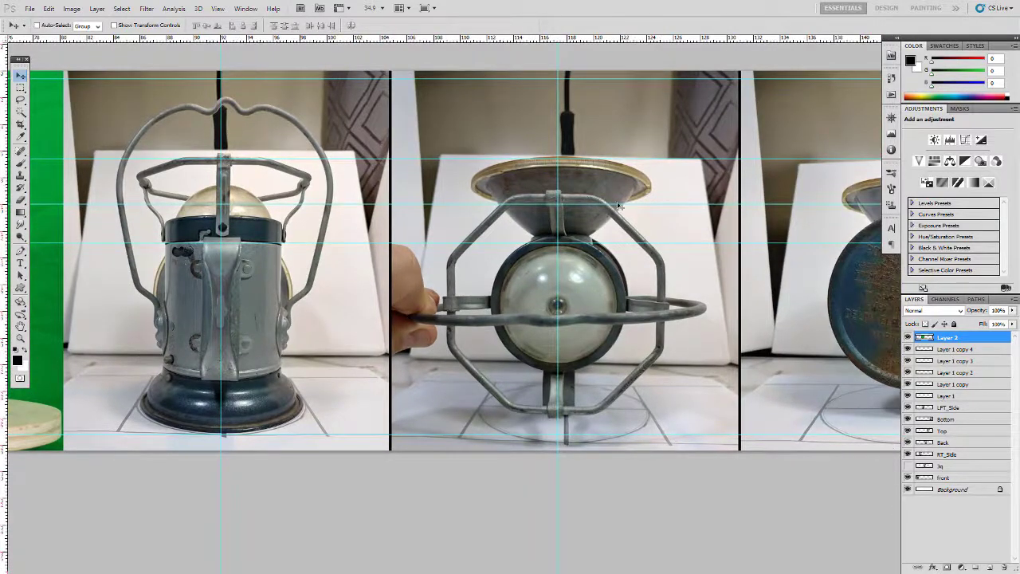
drag(559, 221, 865, 243)
drag(175, 247, 617, 193)
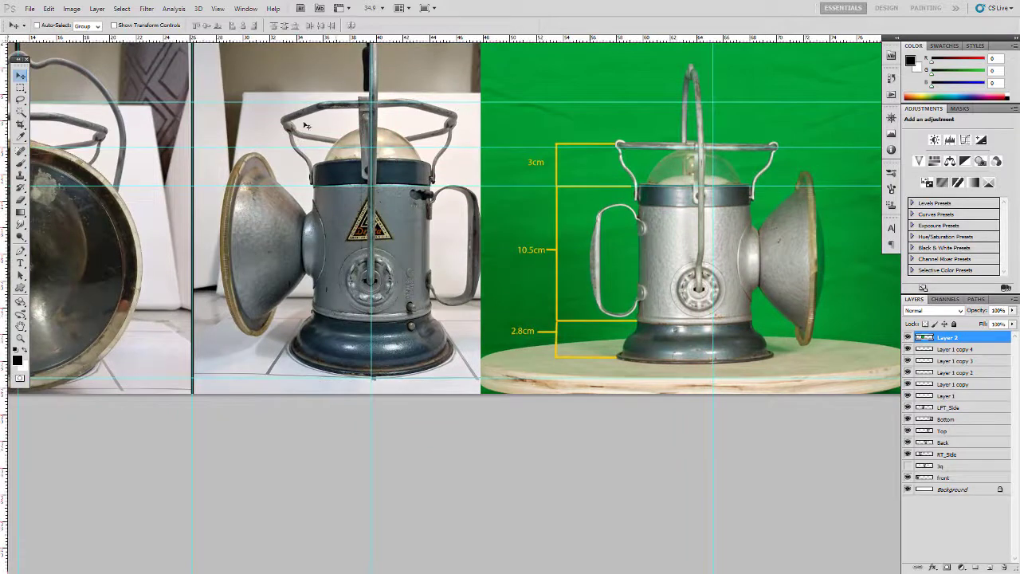
drag(341, 276, 202, 273)
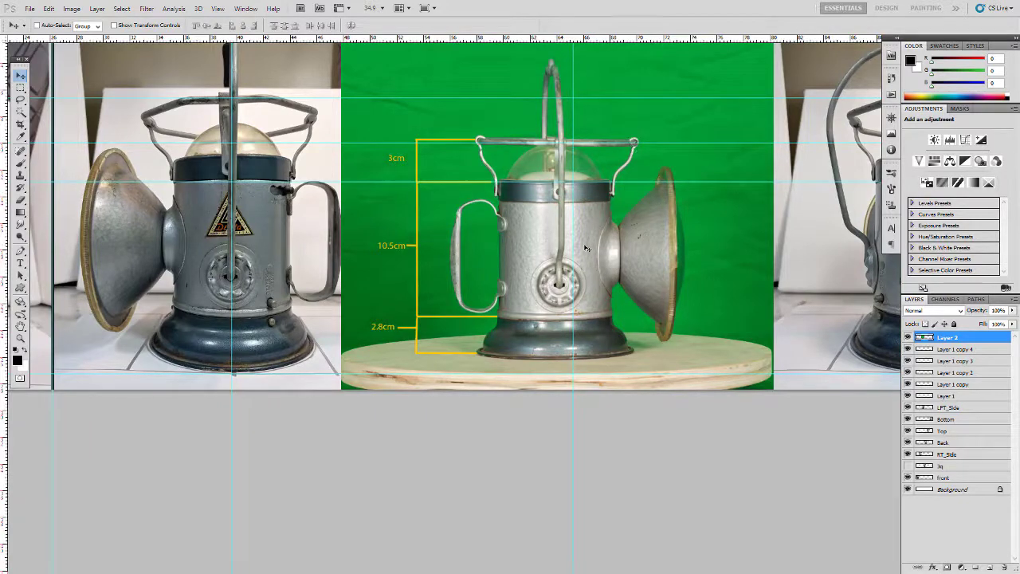
scroll(506, 151, right, 5)
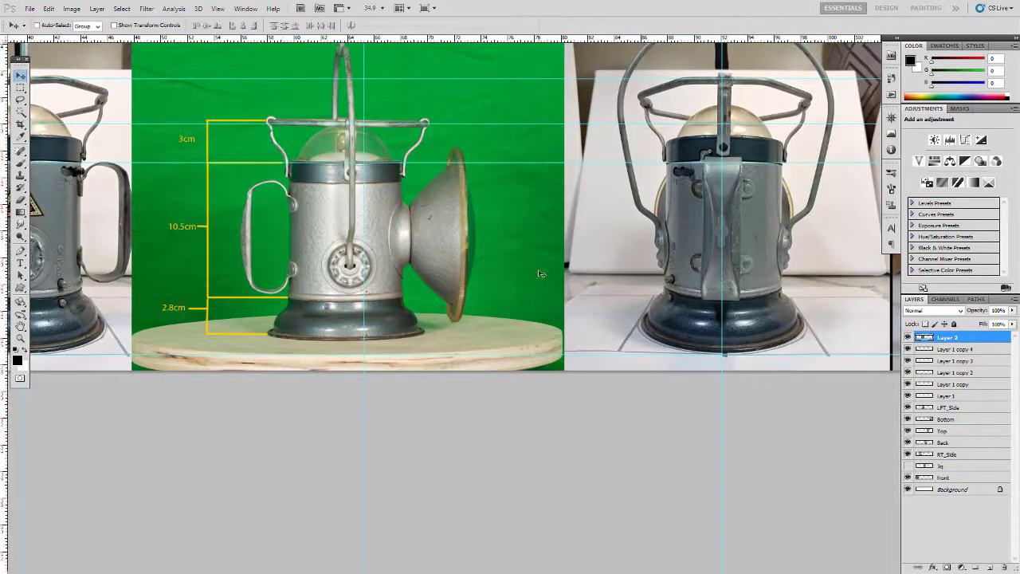
drag(401, 212, 491, 279)
Hide the green-screen photo layer so only the original lamp views are shown
click(907, 337)
key(z)
alt+click(514, 286)
drag(827, 325, 622, 271)
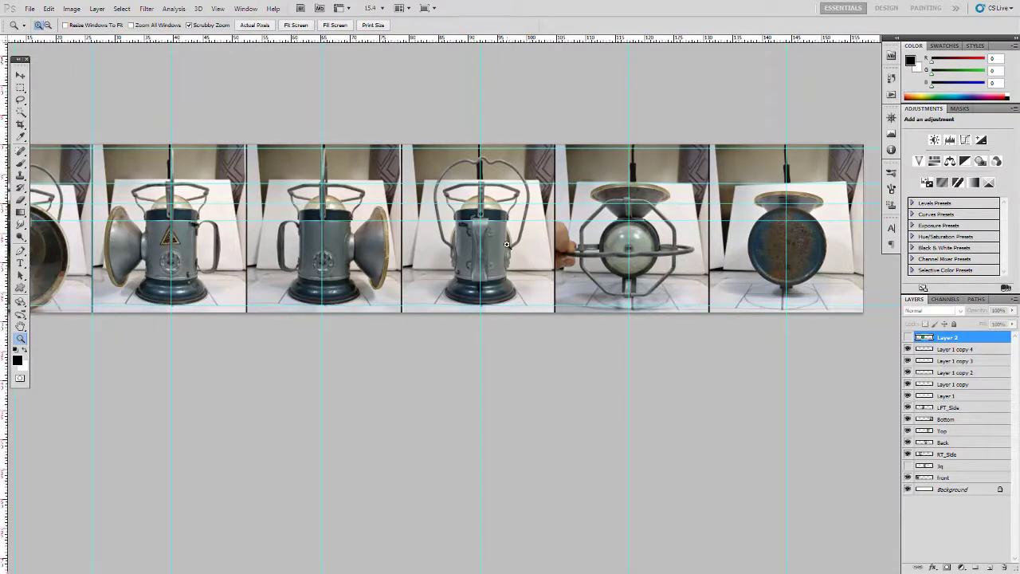
drag(413, 250, 423, 252)
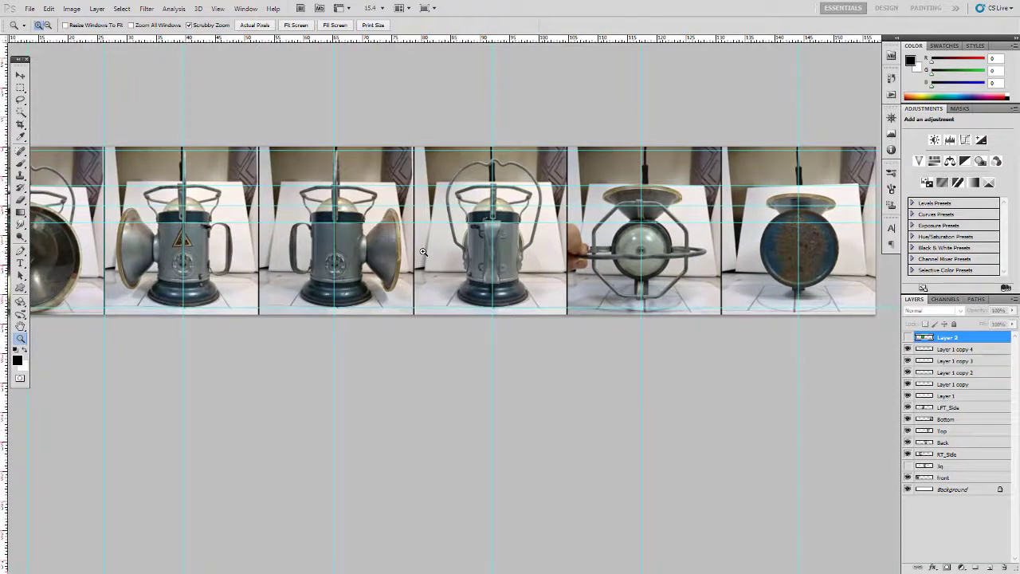
Copy the sheet's pixel width 11316 from Image Size into a blank Notepad document and leave the image size unchanged
key(ctrl+alt+i)
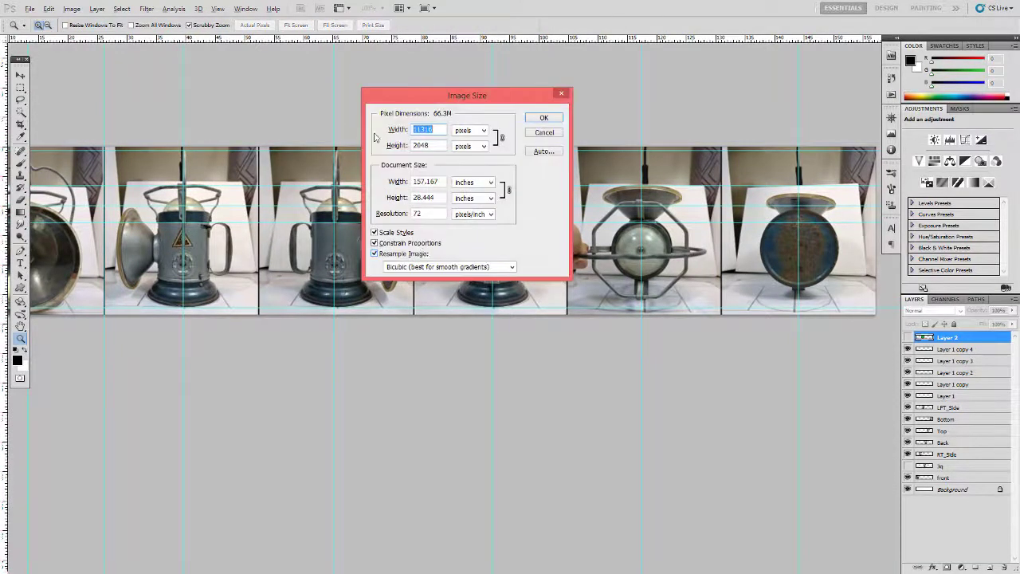
drag(437, 98, 579, 247)
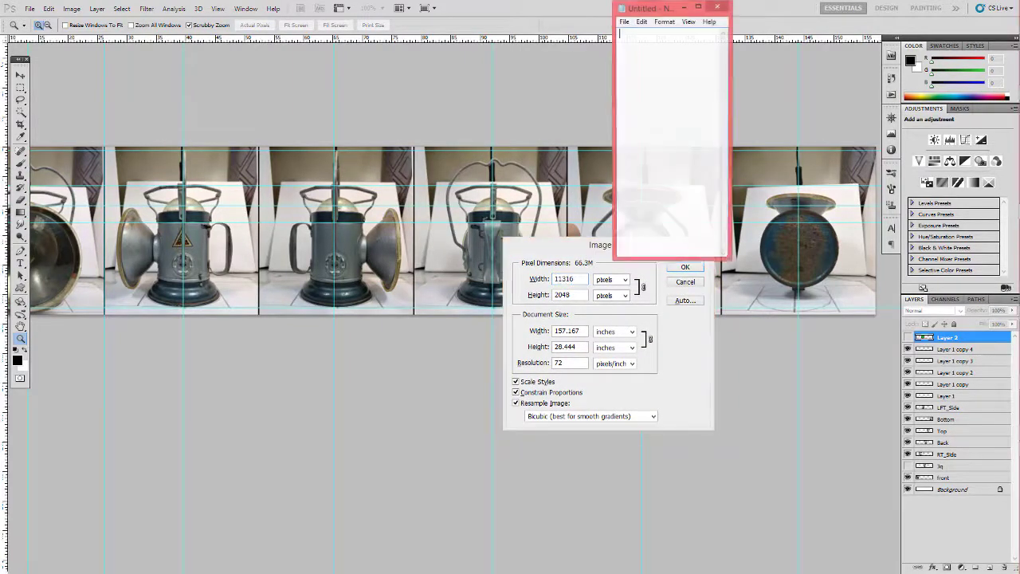
drag(659, 7, 756, 142)
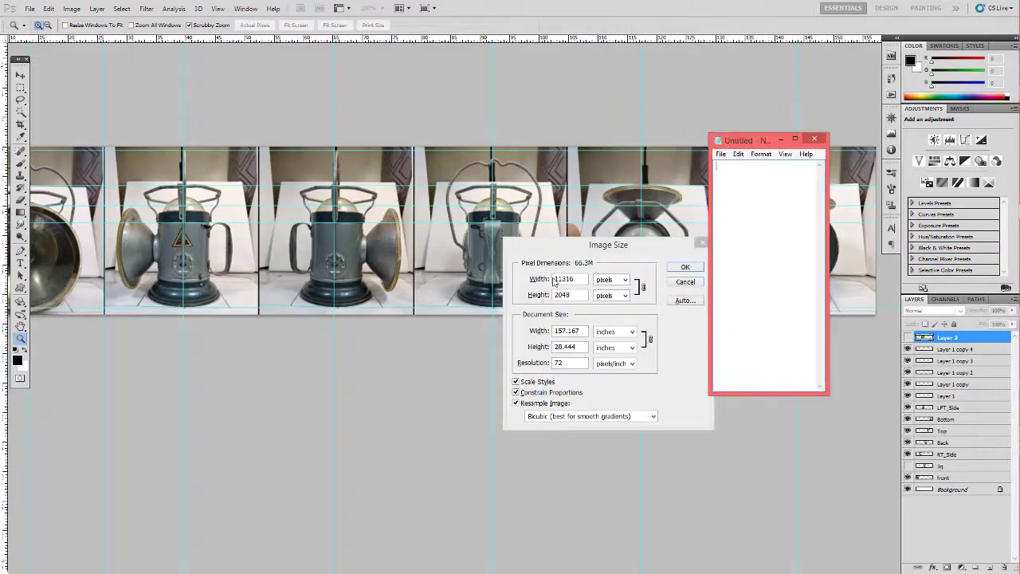
click(581, 277)
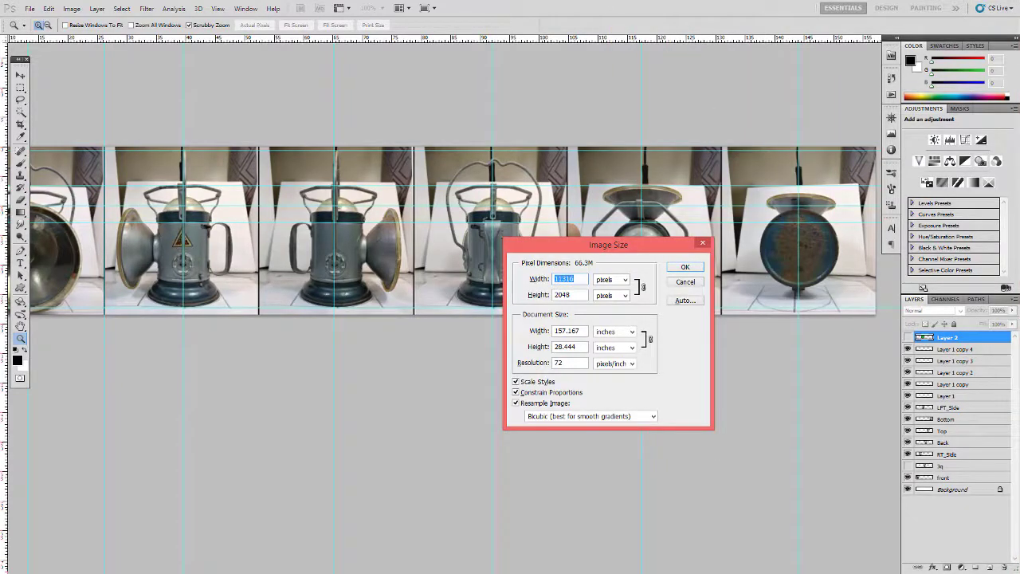
key(ctrl+c)
key(alt+Tab)
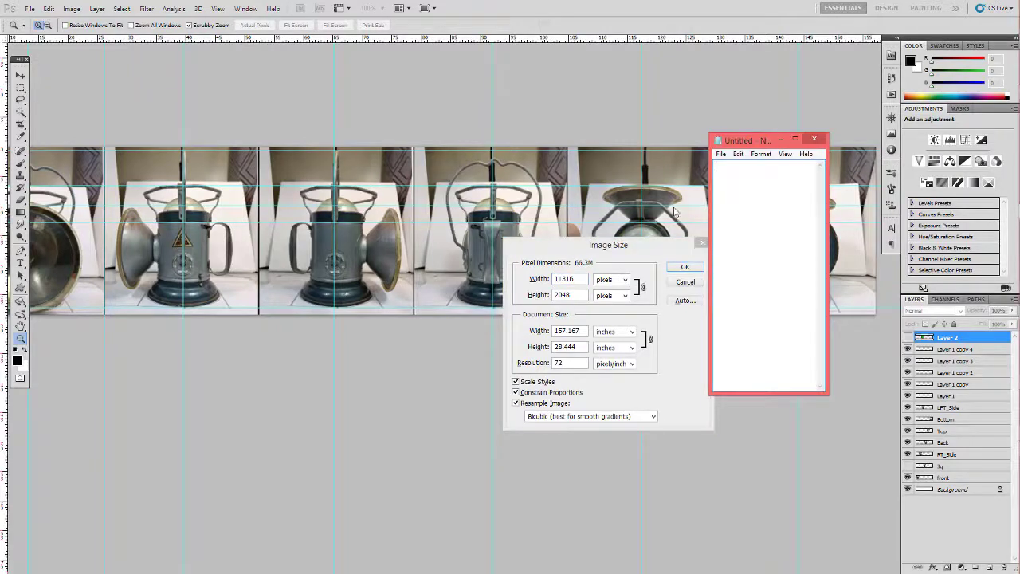
key(ctrl+v)
key(alt+Tab)
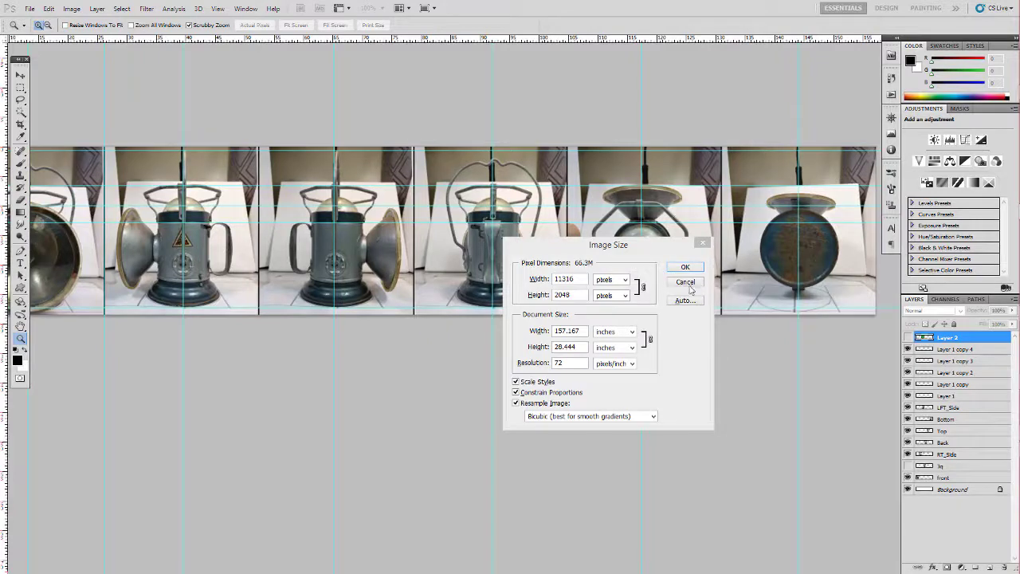
click(835, 194)
click(688, 285)
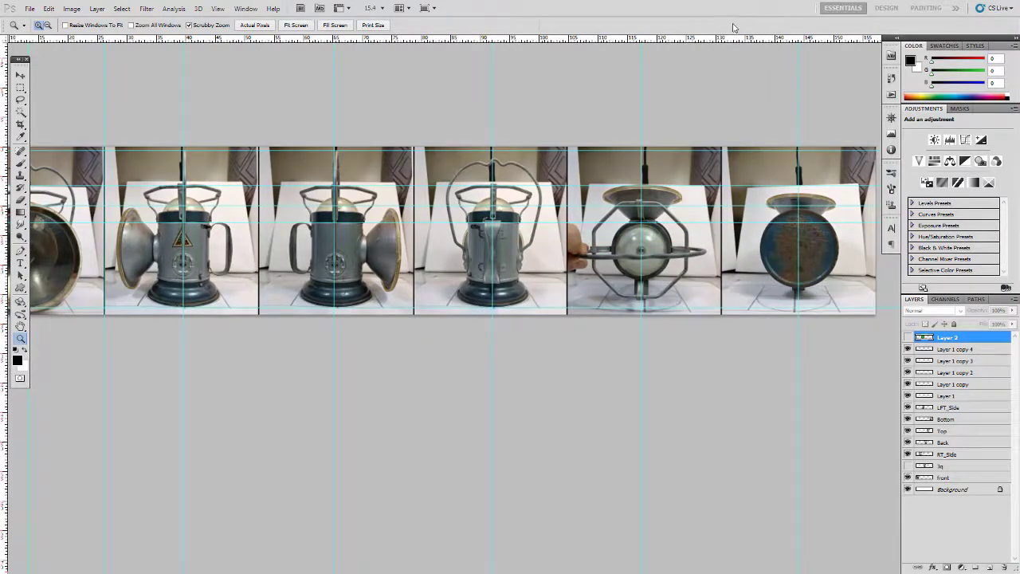
Switch to Maya and hide the grid in the perspective view
key(alt+Tab)
key(alt+Tab)
key(alt+Tab)
key(alt+Tab)
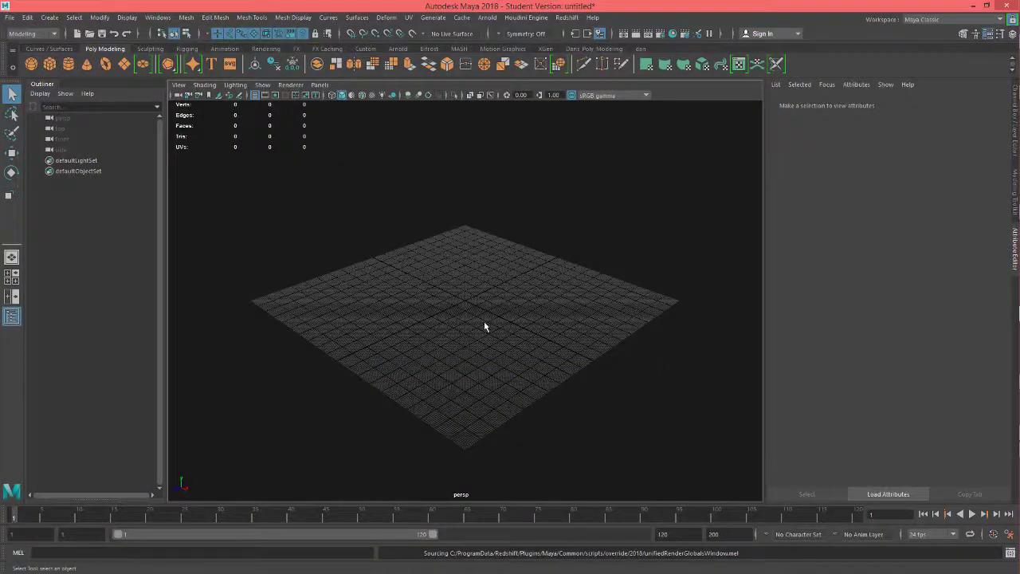
click(255, 95)
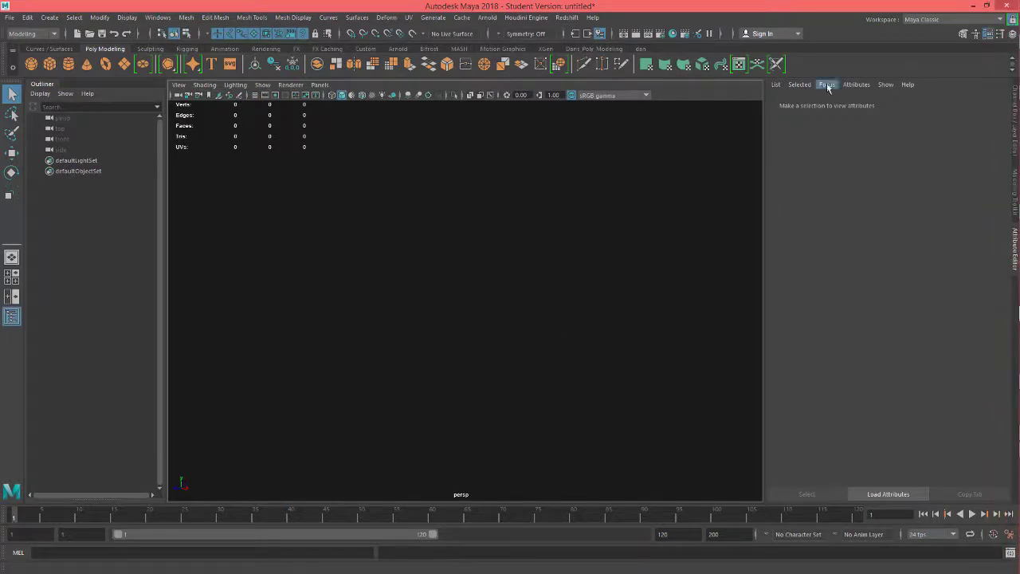
Create a polygon plane and expand its polyPlane1 creation settings
click(123, 65)
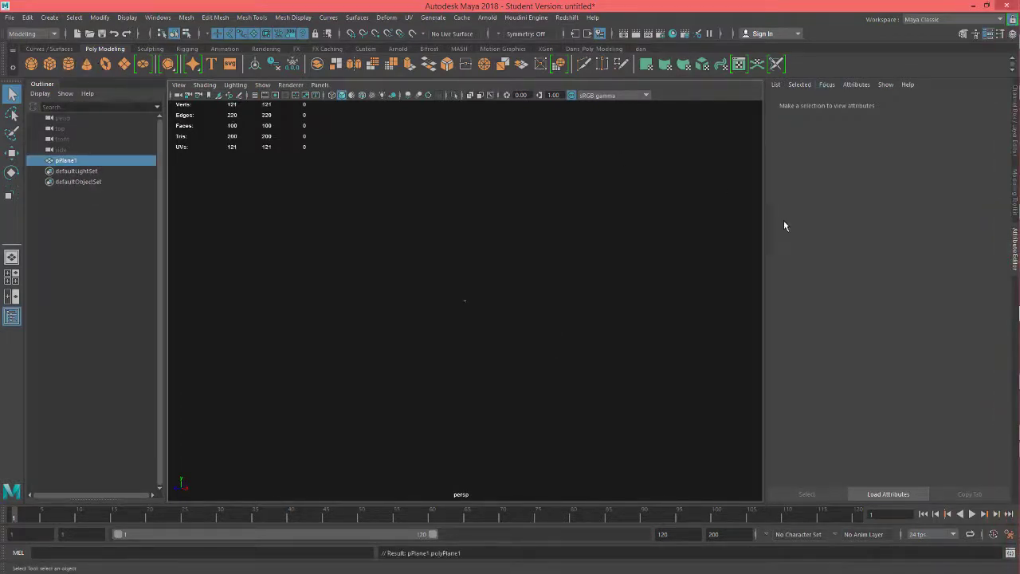
key(ctrl+a)
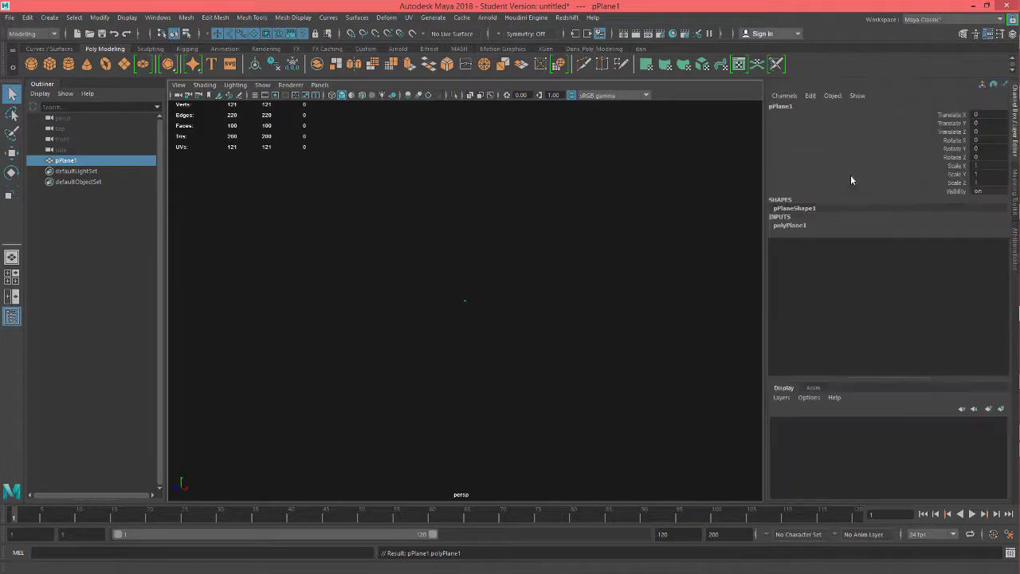
click(796, 225)
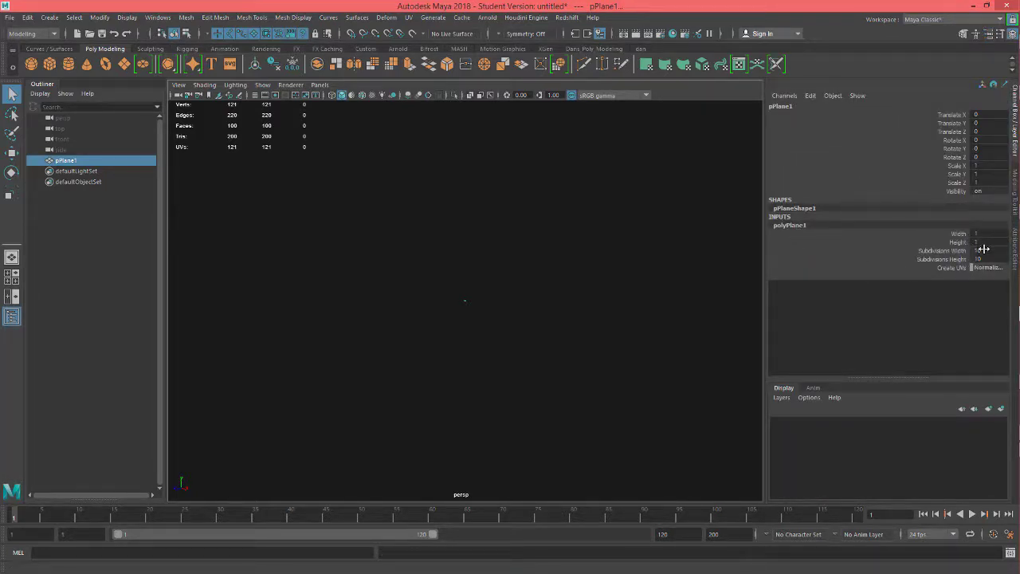
Minimize Notepad and set the plane's width to 11.316 and height to 2.048 to match the reference sheet's proportions
drag(1019, 95, 606, 201)
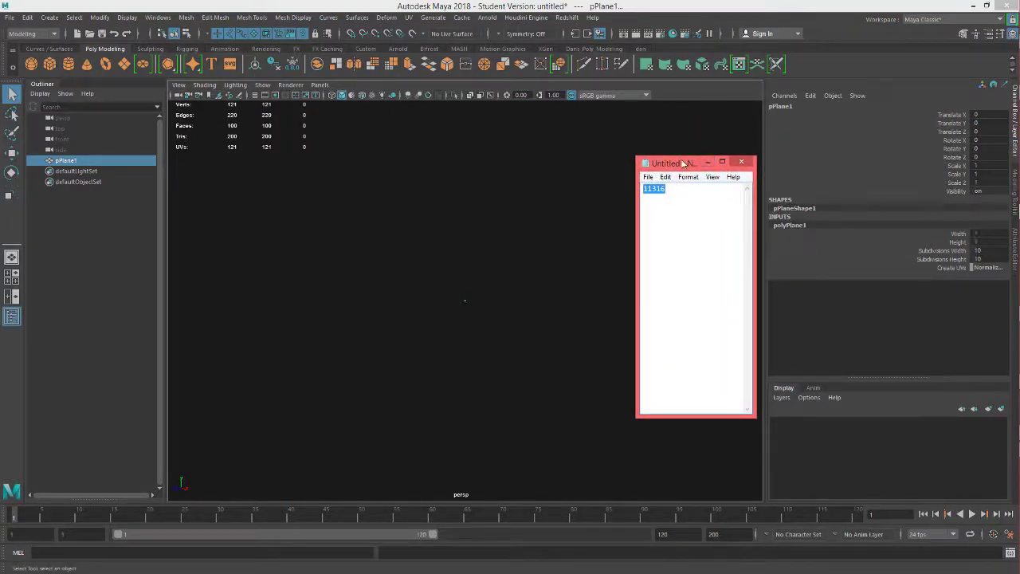
click(708, 162)
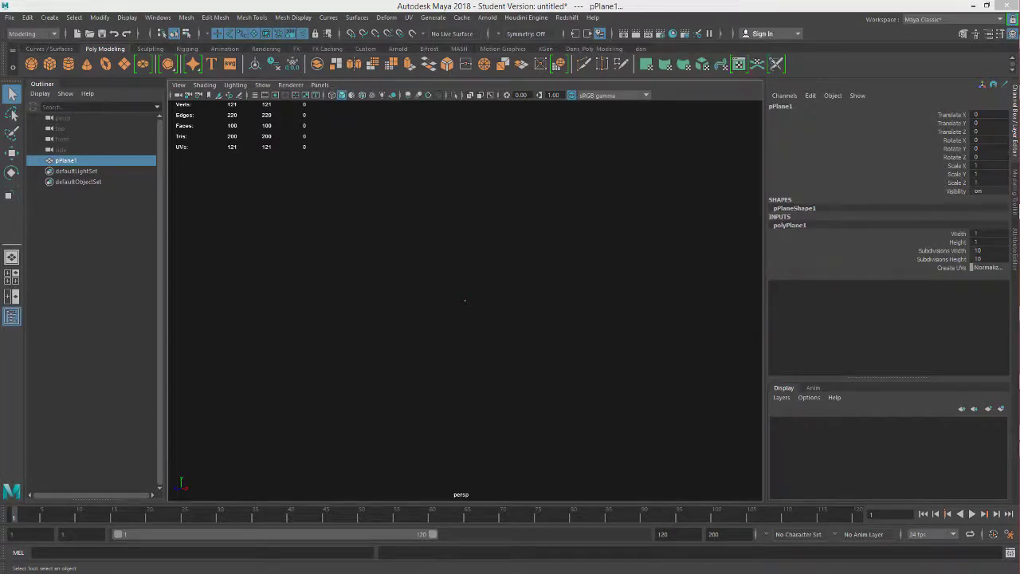
double_click(979, 234)
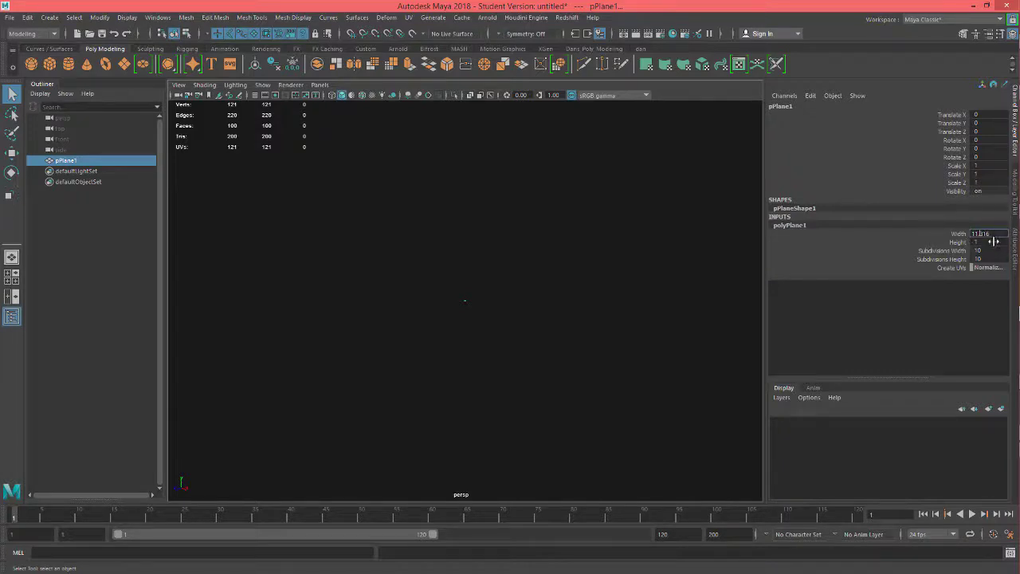
ctrl+drag(994, 241, 986, 241)
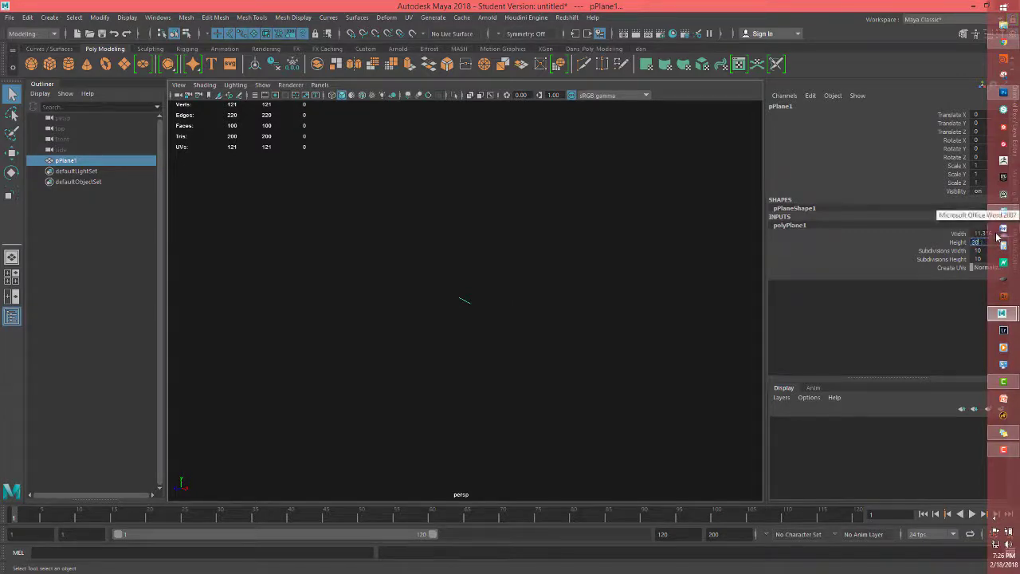
text(2048)
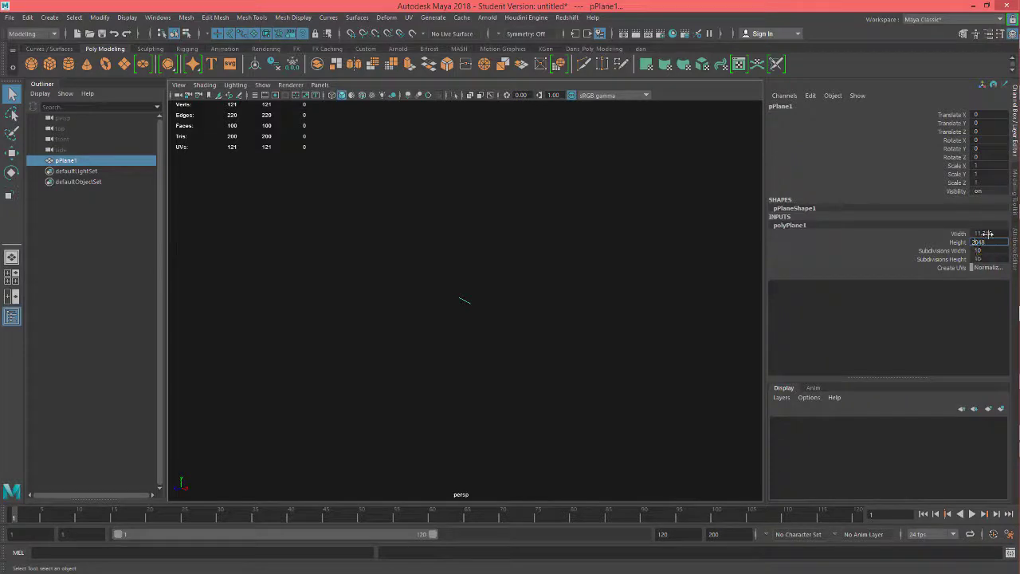
key(Return)
key(f)
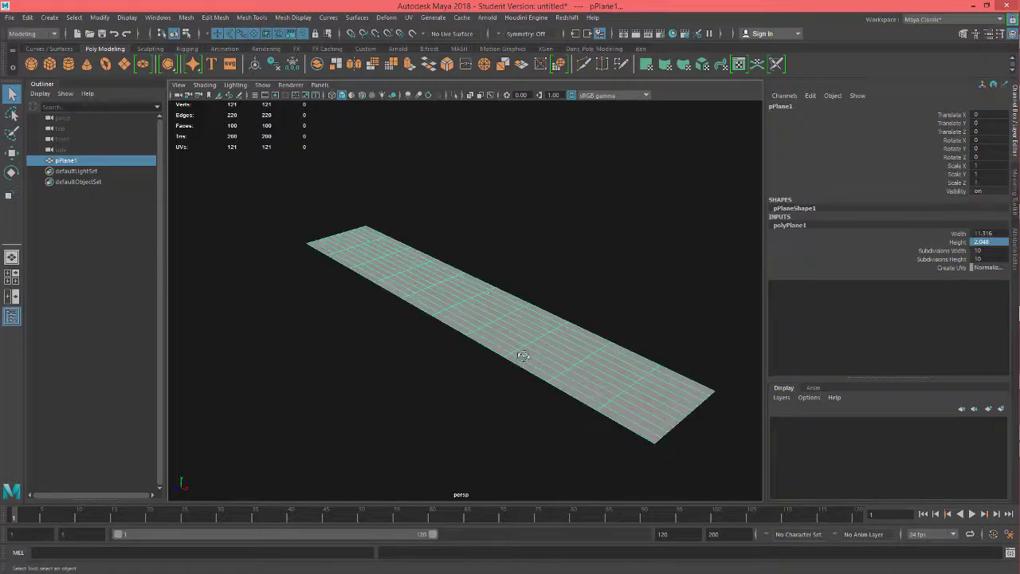
Set both the width and height subdivisions of the plane to 1
alt+drag(523, 355, 629, 351)
click(986, 250)
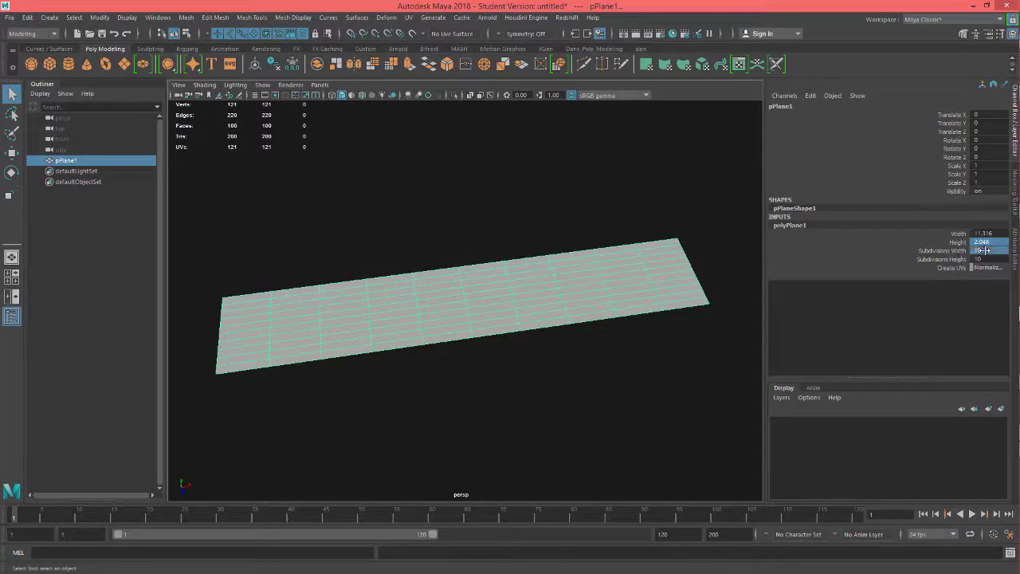
click(978, 259)
text(1)
key(Return)
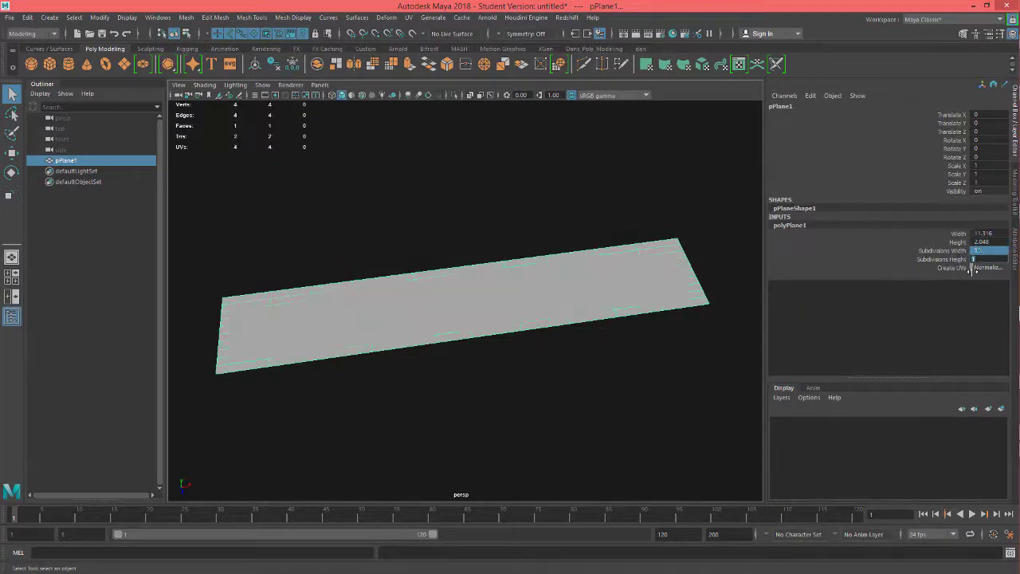
Hide the Outliner to enlarge the perspective view of the plane
alt+drag(672, 266, 547, 274)
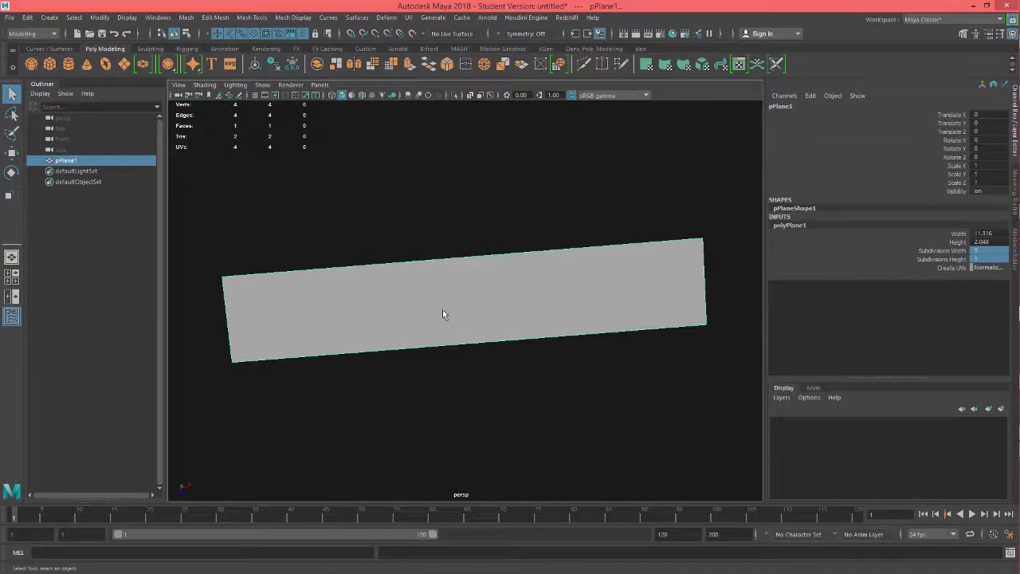
alt+drag(444, 314, 426, 292)
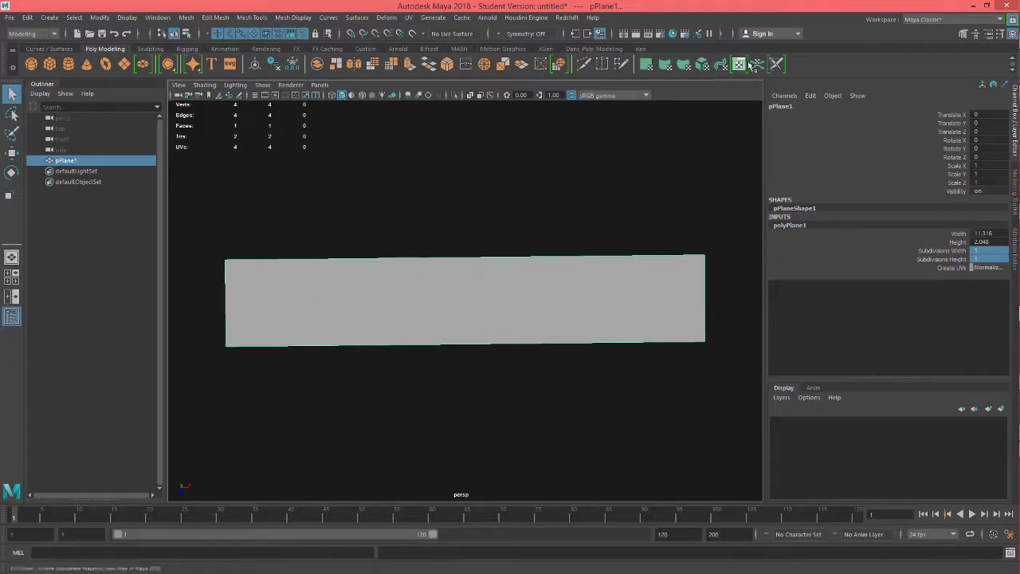
key(ctrl+space)
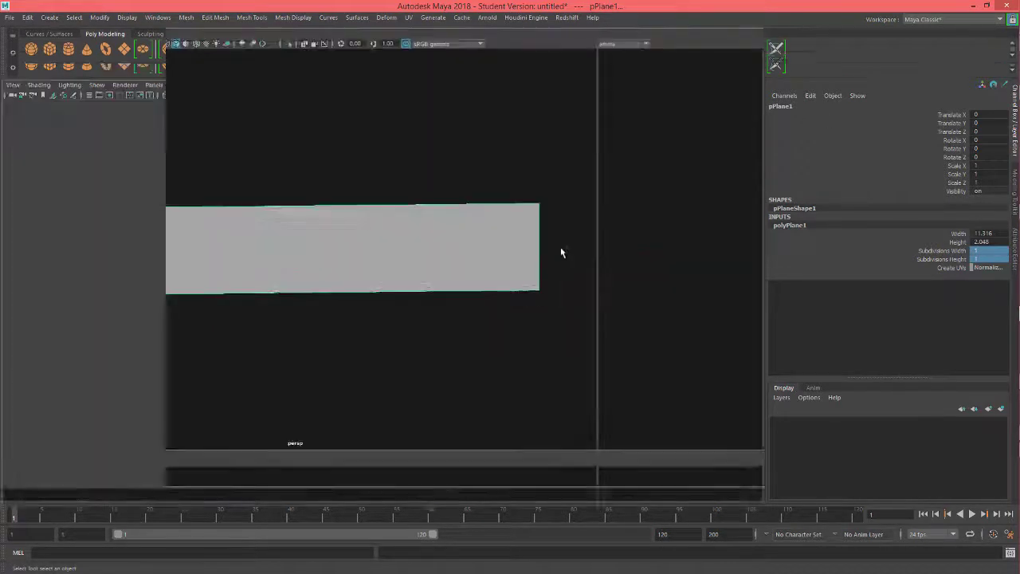
key(ctrl+space)
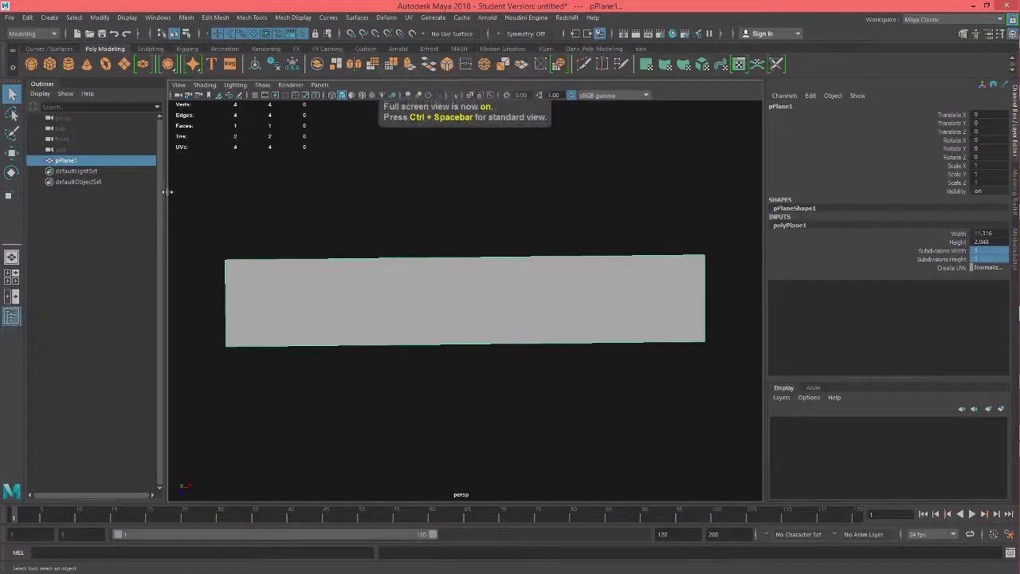
click(11, 318)
alt+drag(610, 204, 426, 219)
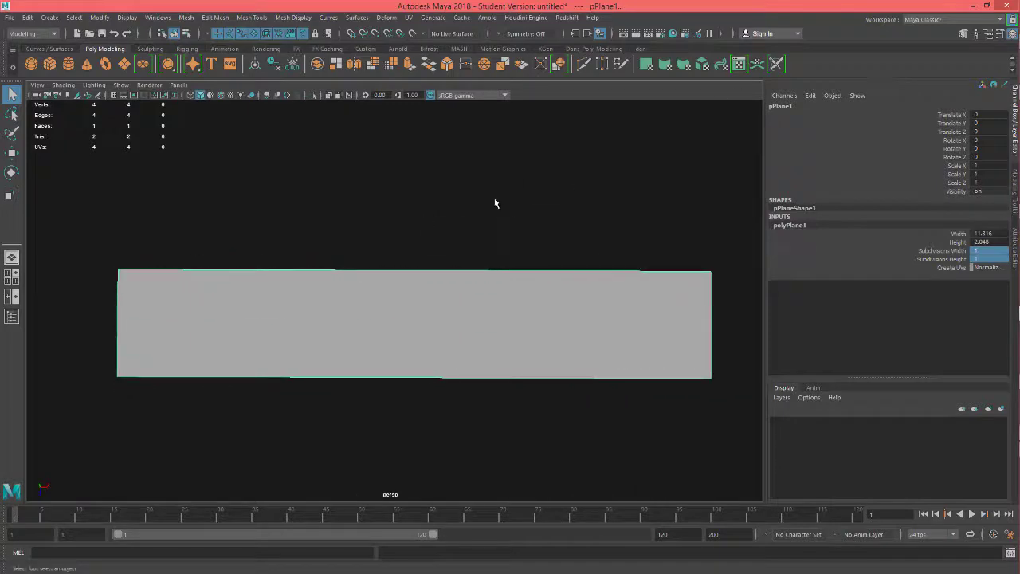
alt+drag(496, 200, 494, 200)
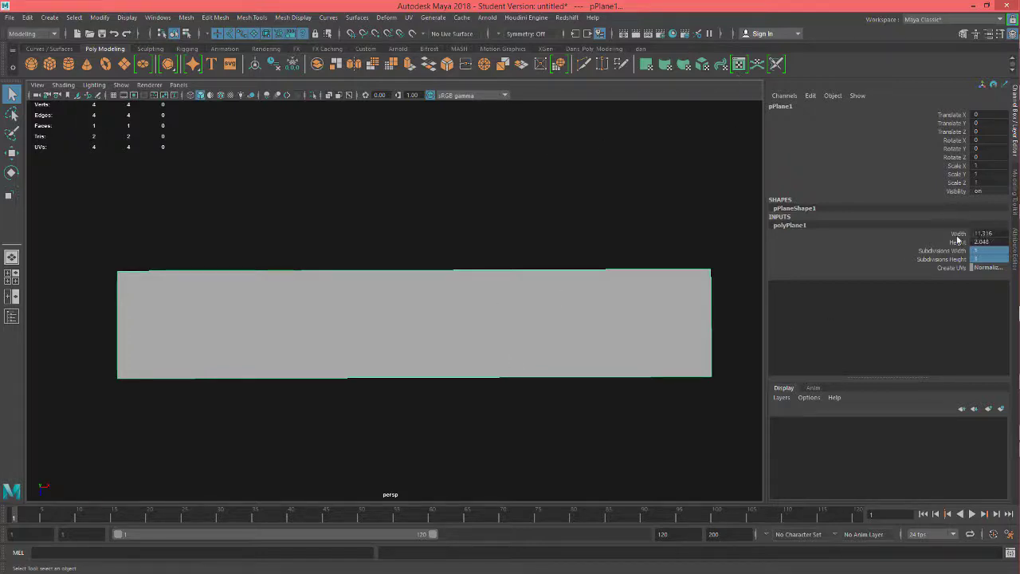
Open the UV Editor for the plane and place its window so the whole UV shell is in view
click(737, 65)
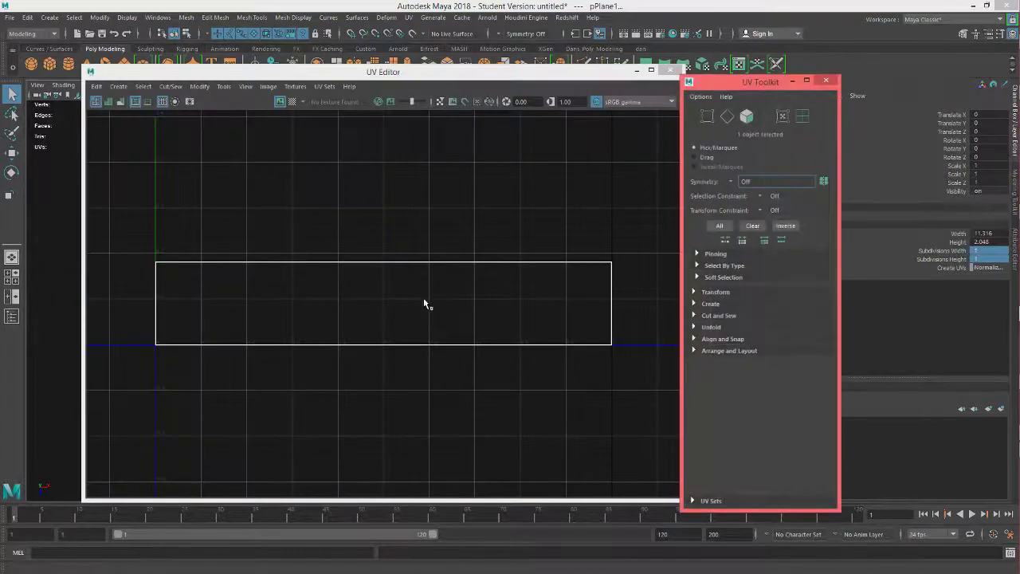
drag(544, 80, 603, 66)
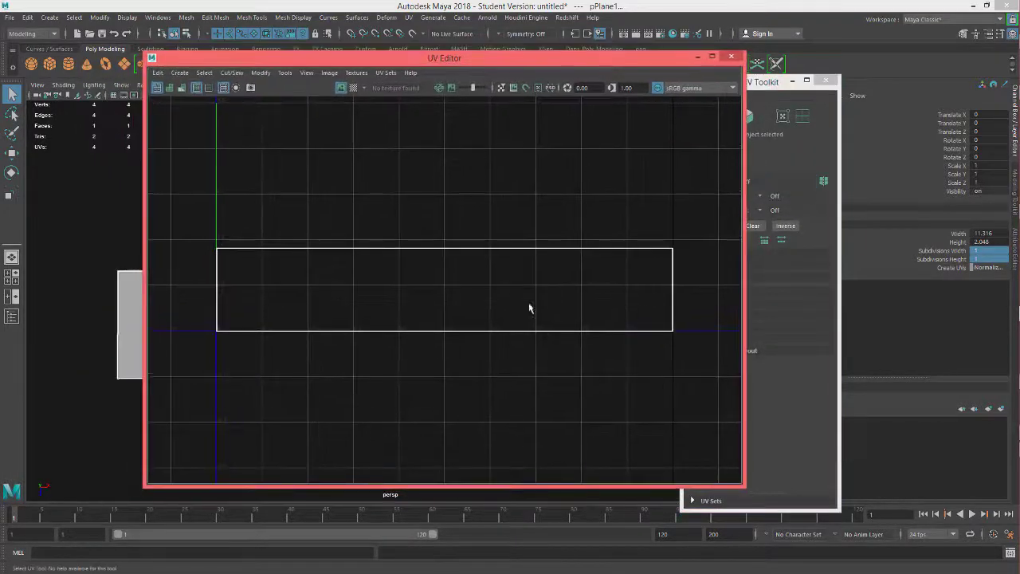
scroll(561, 294, down, 5)
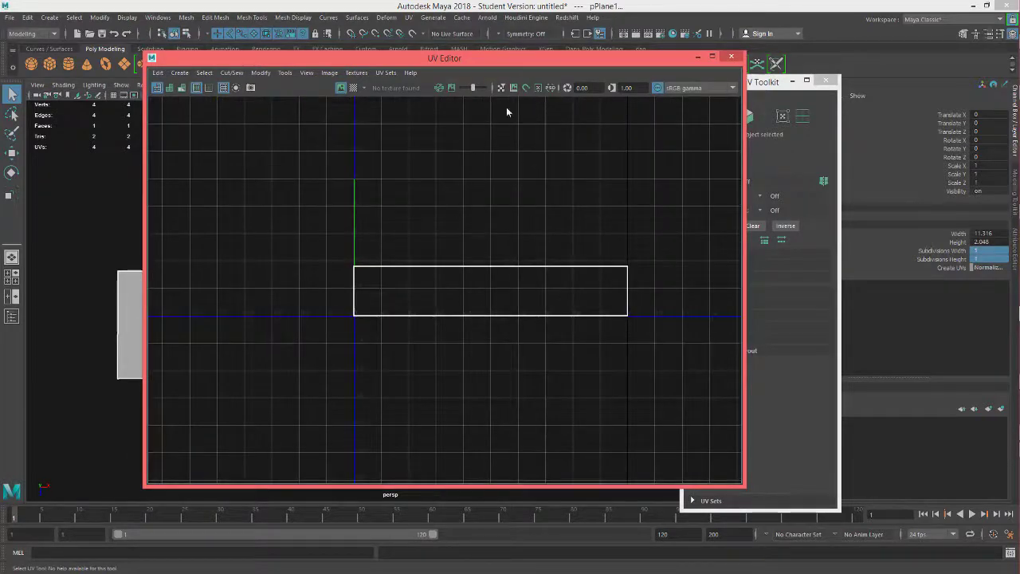
drag(506, 111, 512, 130)
scroll(475, 337, down, 4)
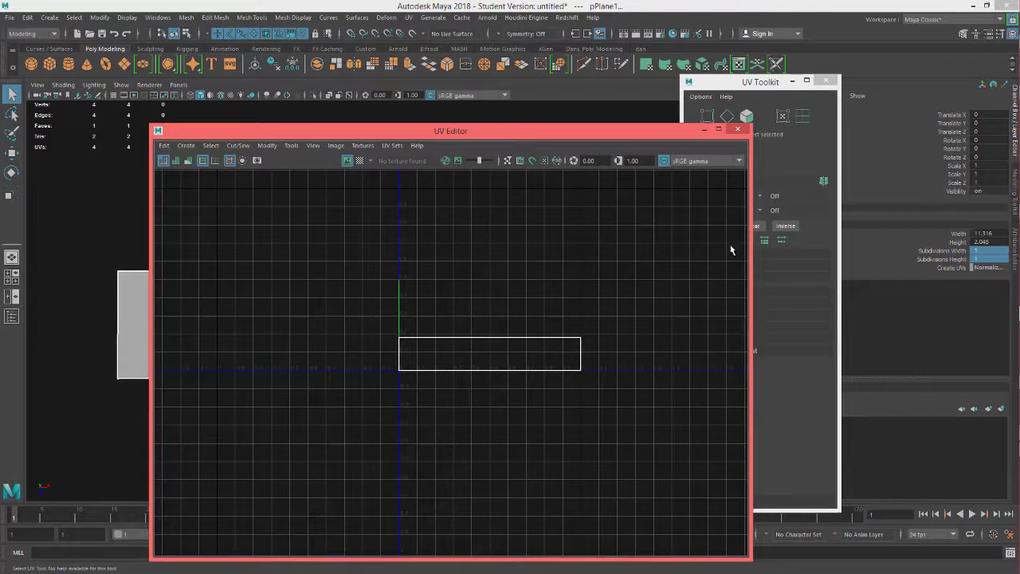
Turn on grid snapping and move the plane's two upper UVs up so the shell fills the 0–1 UV square
click(352, 34)
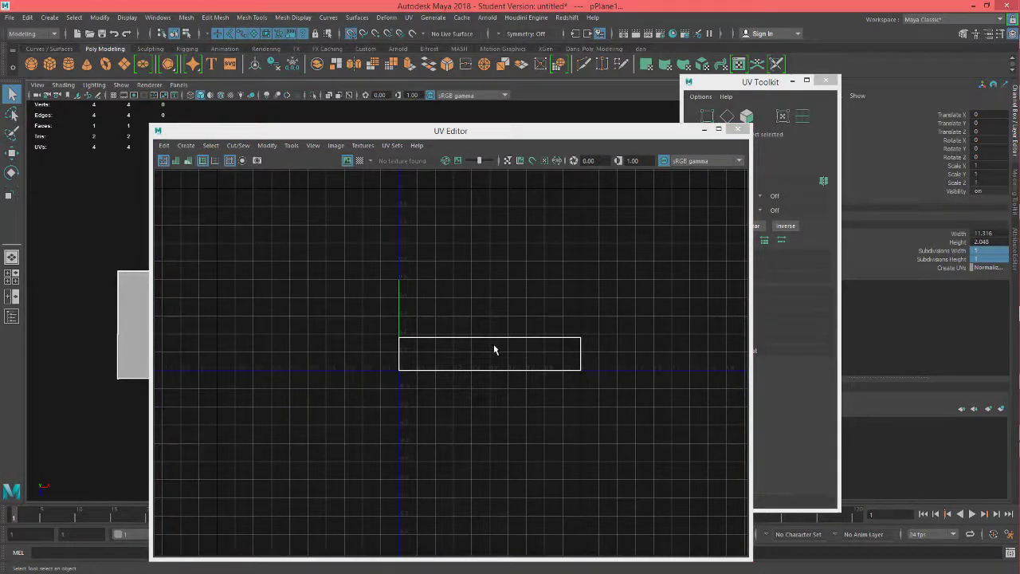
right_drag(498, 341, 543, 341)
drag(375, 313, 681, 352)
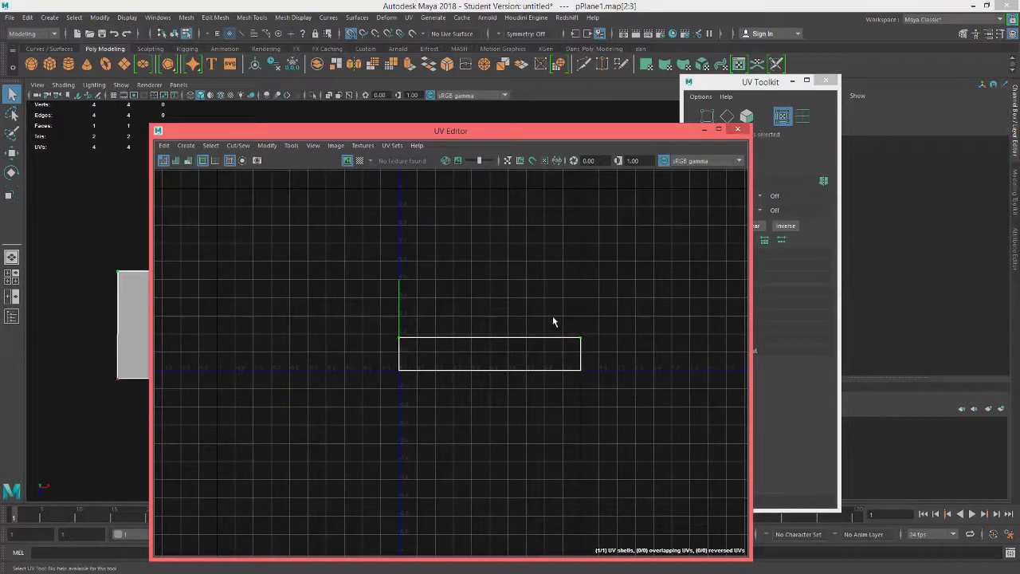
key(w)
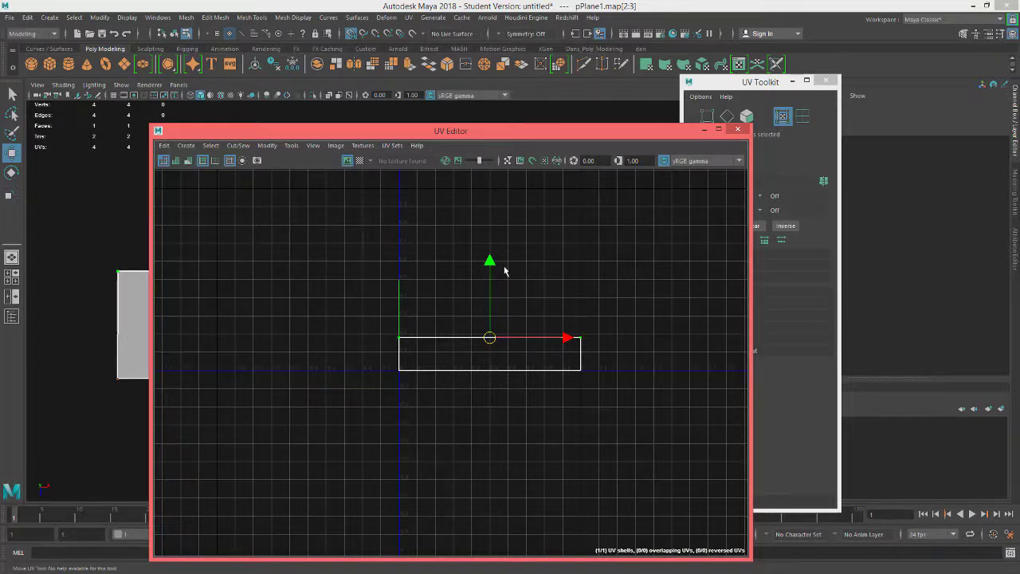
drag(489, 269, 475, 192)
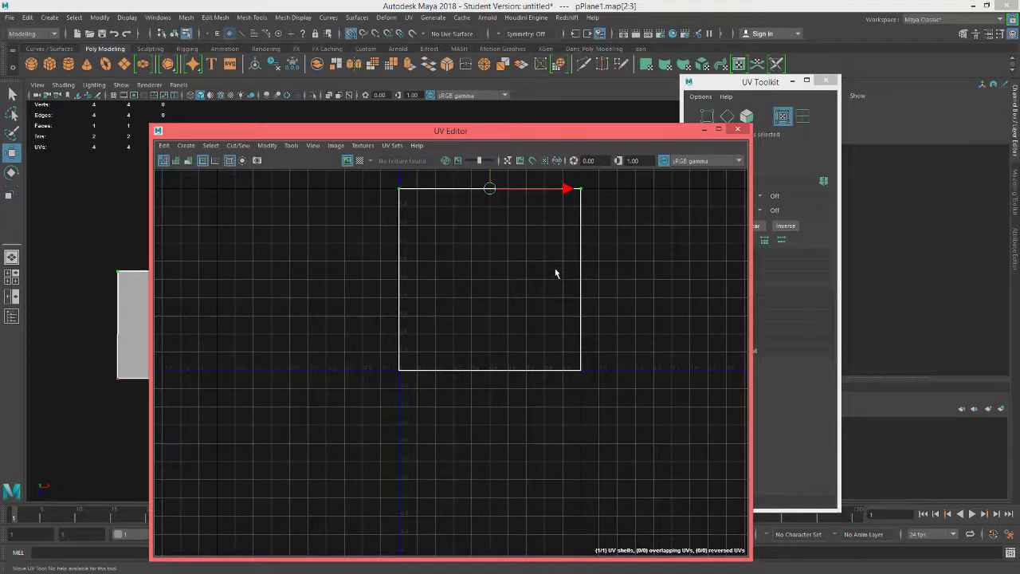
mouse_move(555, 273)
right_down()
mouse_move(588, 270)
mouse_move(549, 271)
right_up()
click(261, 236)
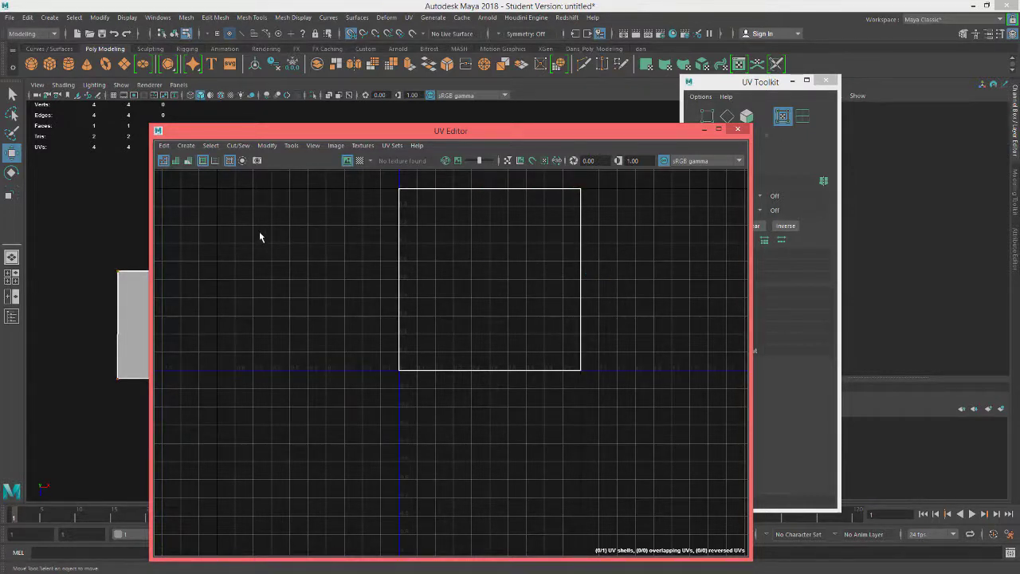
Close the UV Editor and switch the perspective view to textured display
drag(383, 131, 510, 157)
click(868, 156)
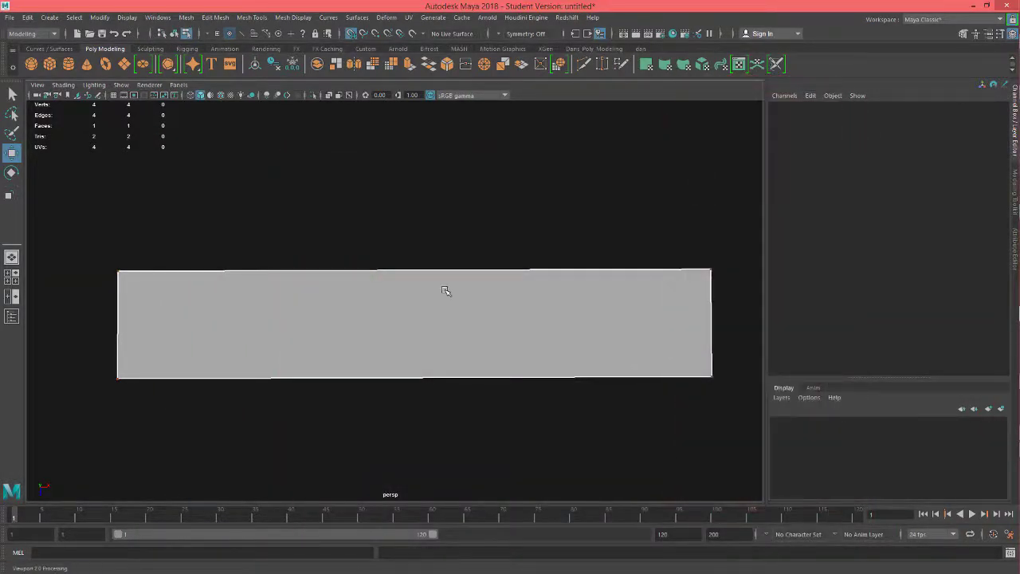
alt+drag(391, 307, 350, 333)
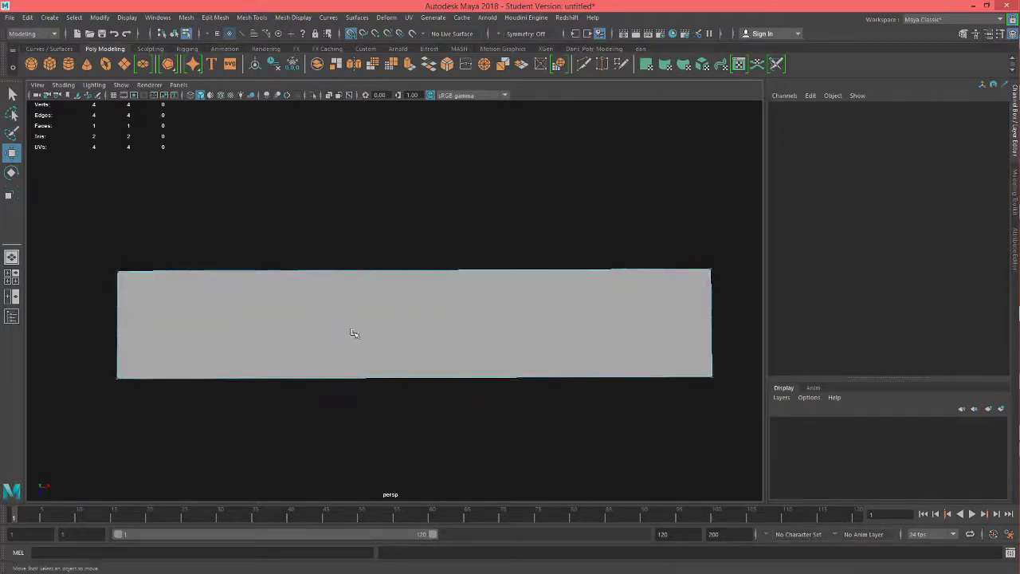
alt+drag(459, 344, 458, 318)
key(6)
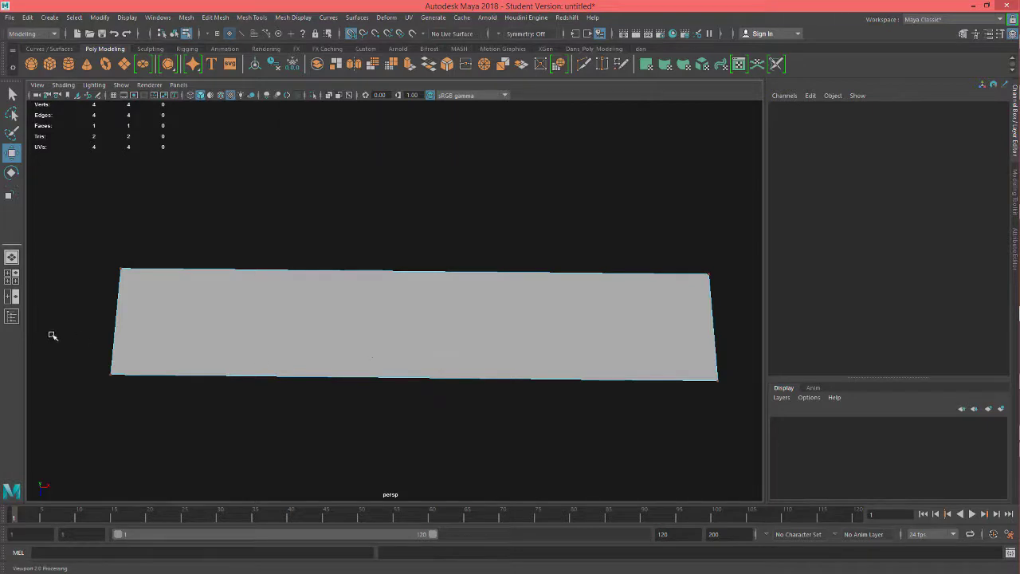
Show the Outliner again and rename the plane as ref_front
click(11, 317)
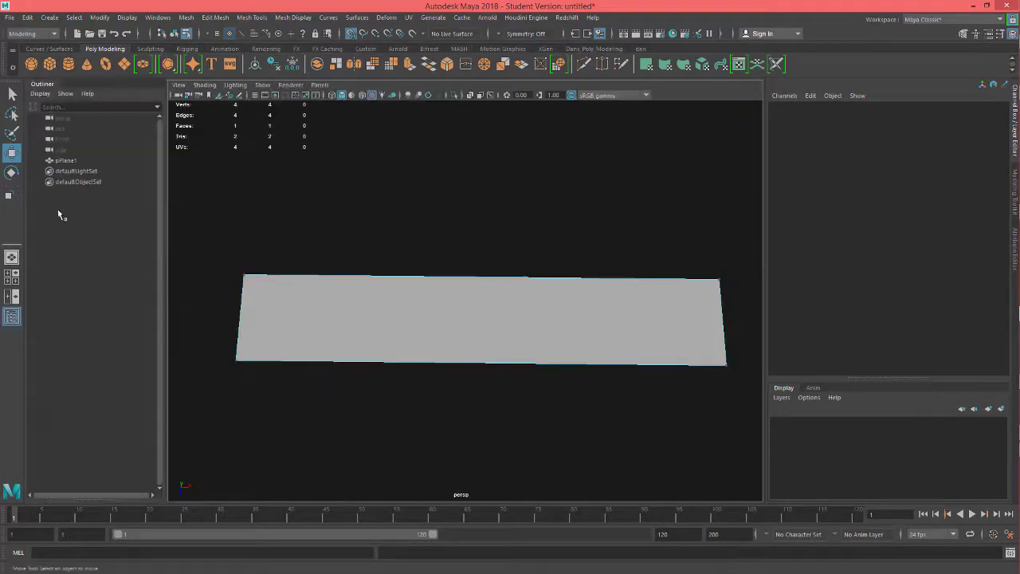
double_click(68, 161)
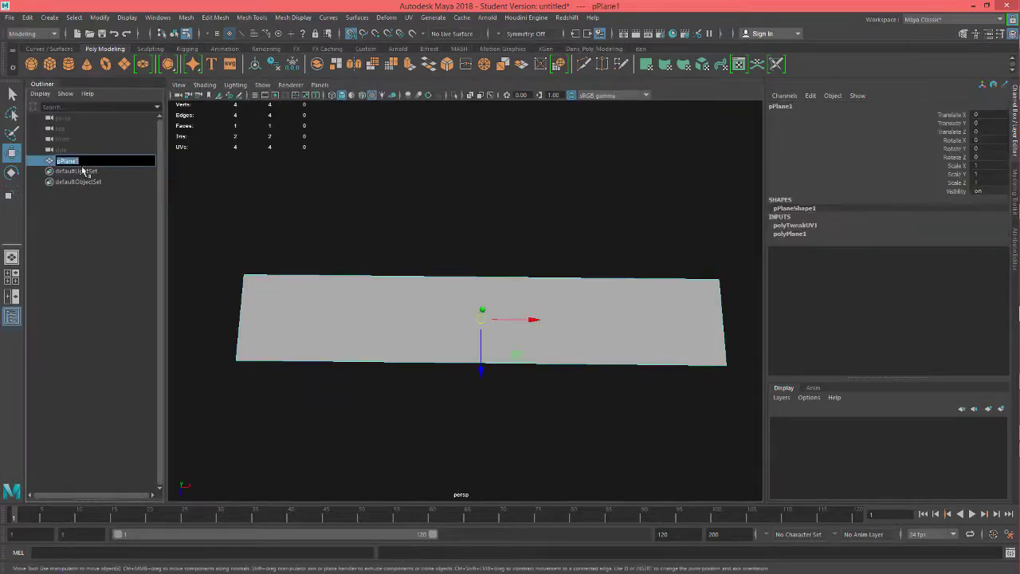
key(BackSpace)
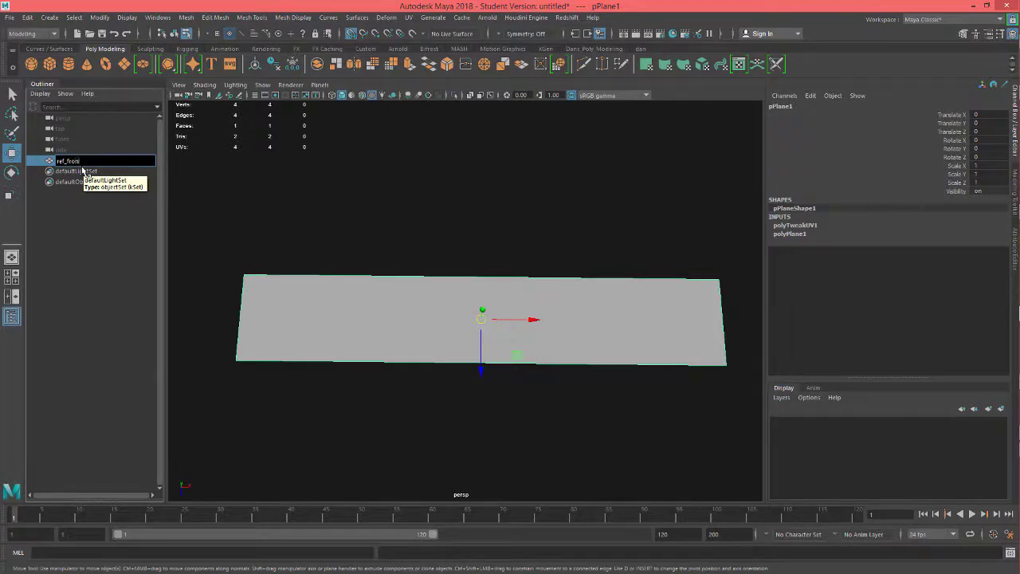
text(ref_front)
key(Return)
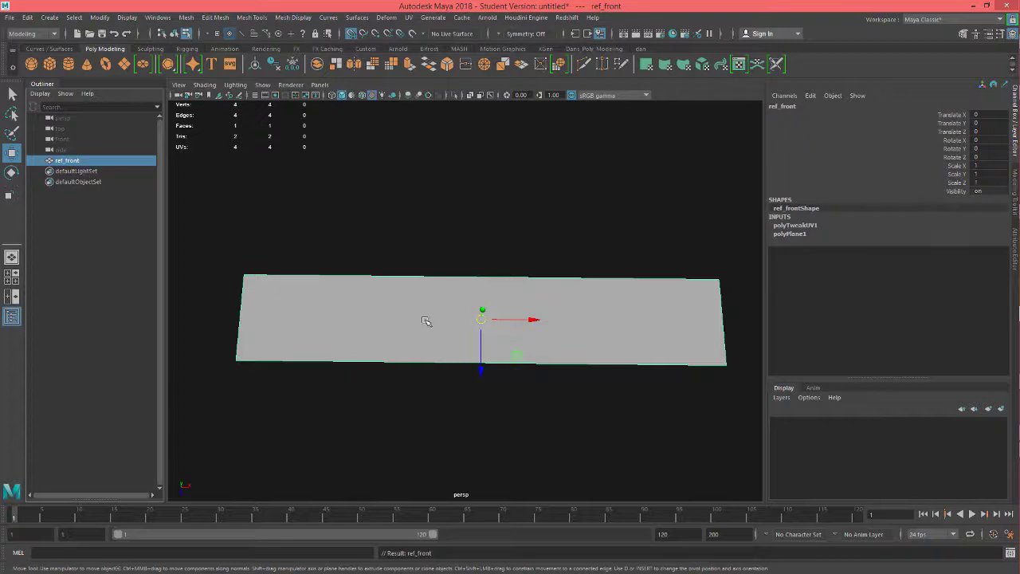
Create a display layer from the selected plane, named ref_Fr_layer1 with a blue colour, and deselect the plane
alt+drag(537, 390, 539, 391)
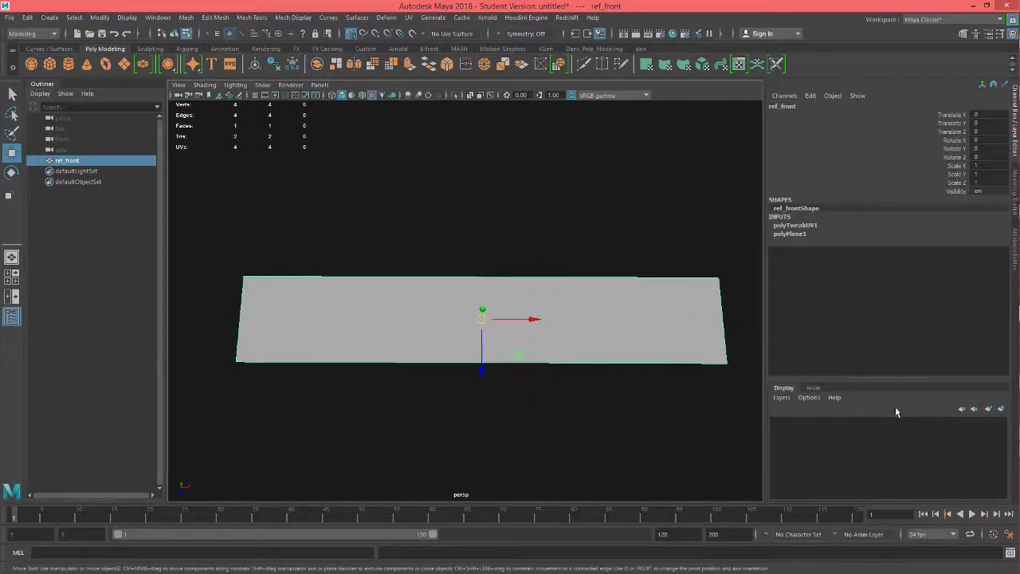
click(1002, 410)
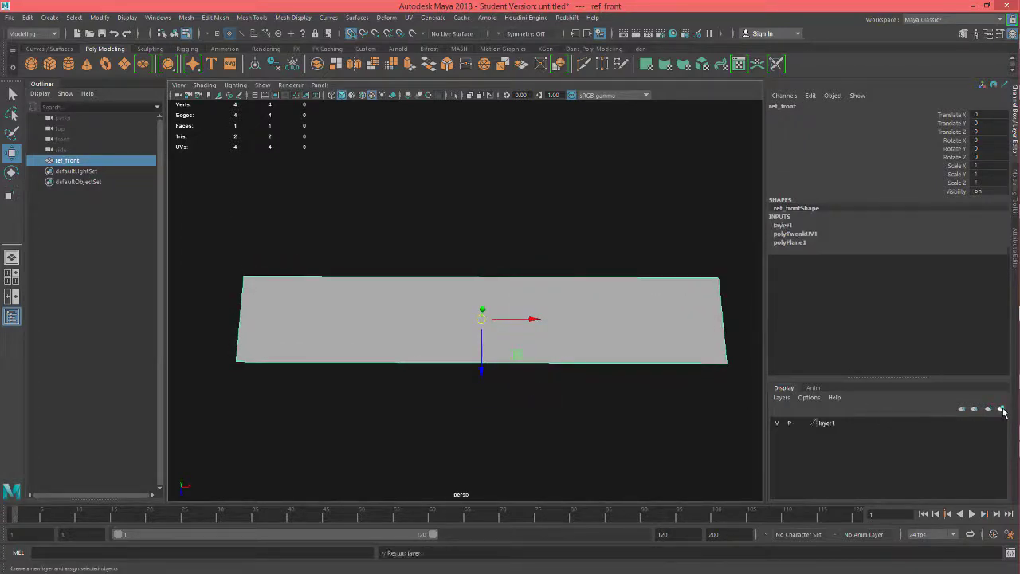
double_click(837, 423)
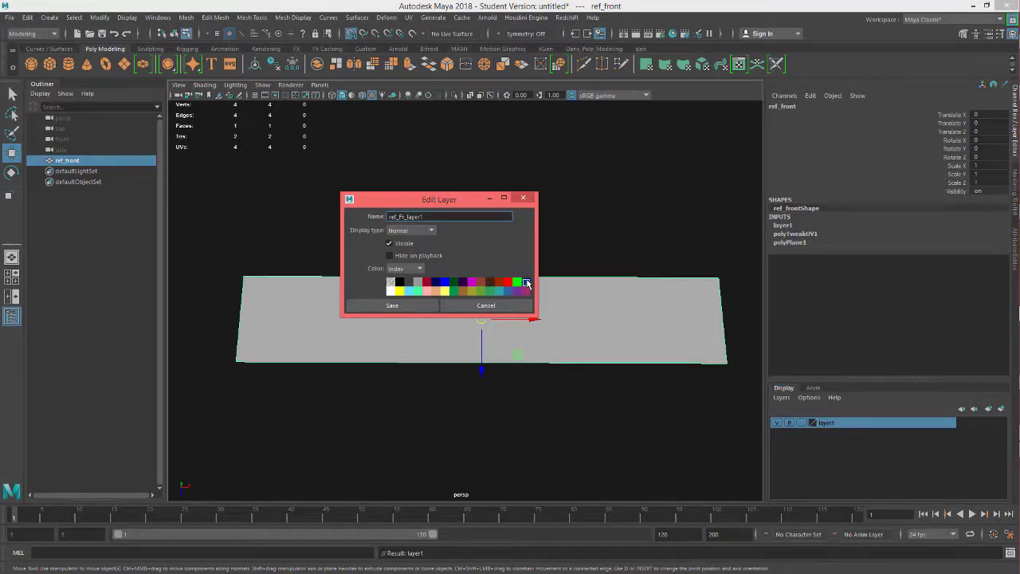
click(392, 306)
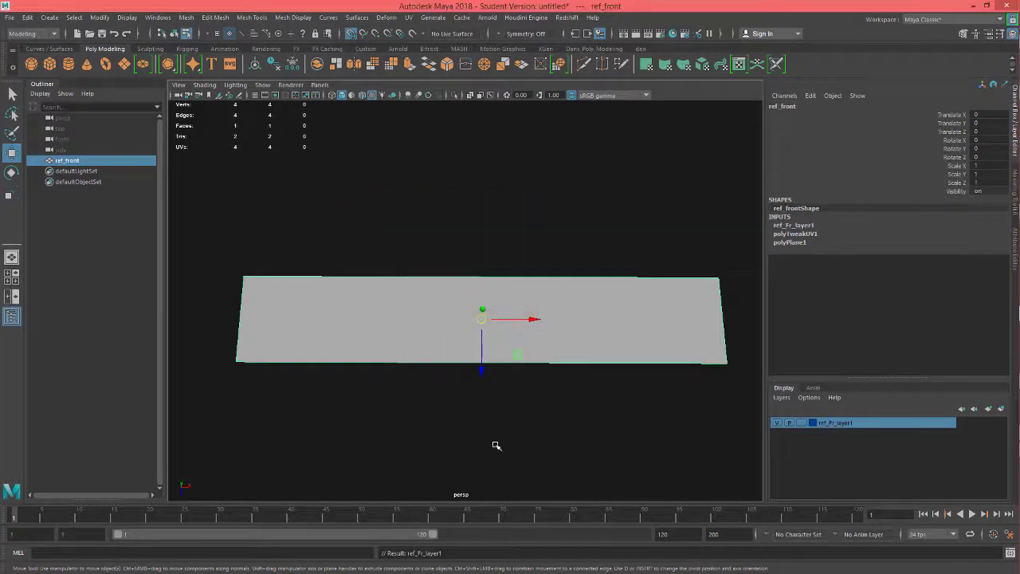
alt+drag(401, 421, 401, 421)
click(424, 407)
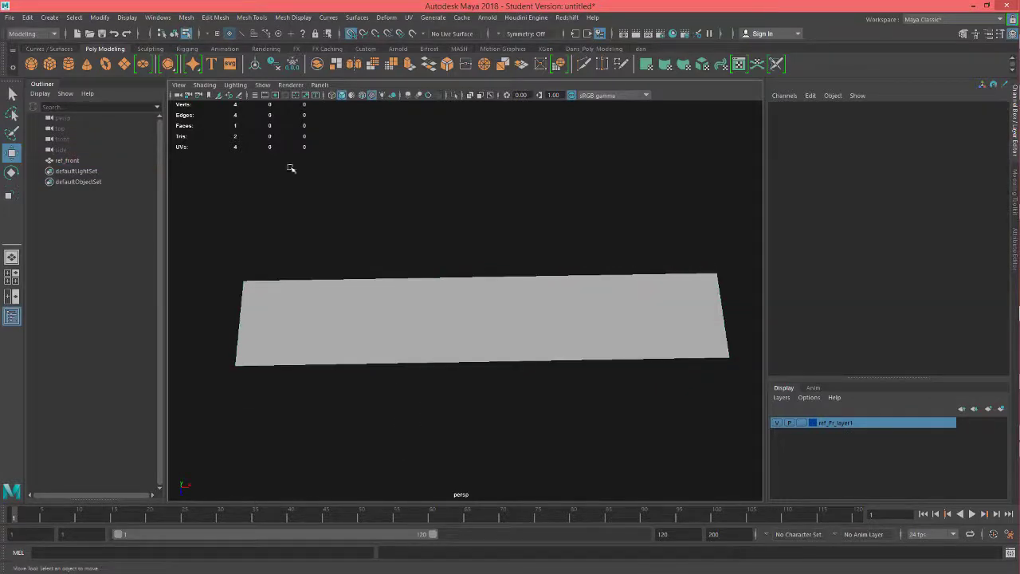
Assign a new Lambert material to the ref_front plane
alt+drag(450, 369, 485, 255)
alt+right_drag(485, 255, 783, 316)
alt+drag(525, 222, 297, 270)
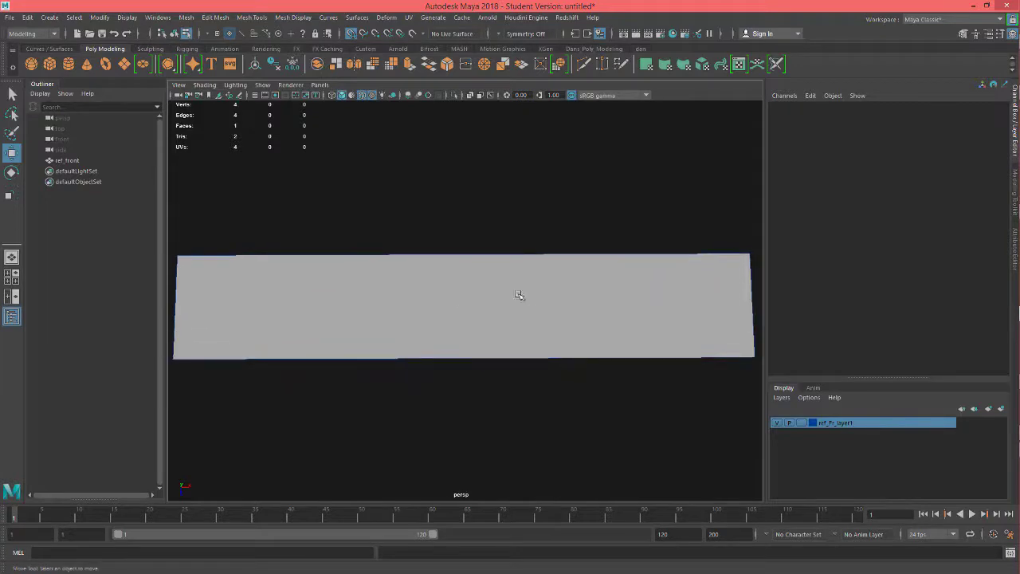
click(471, 296)
right_click(471, 297)
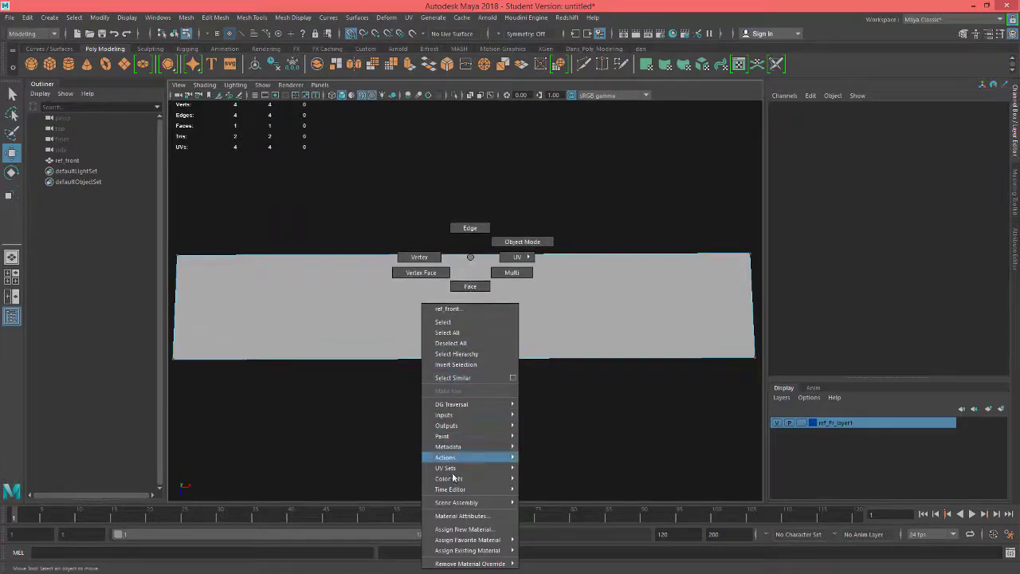
click(460, 530)
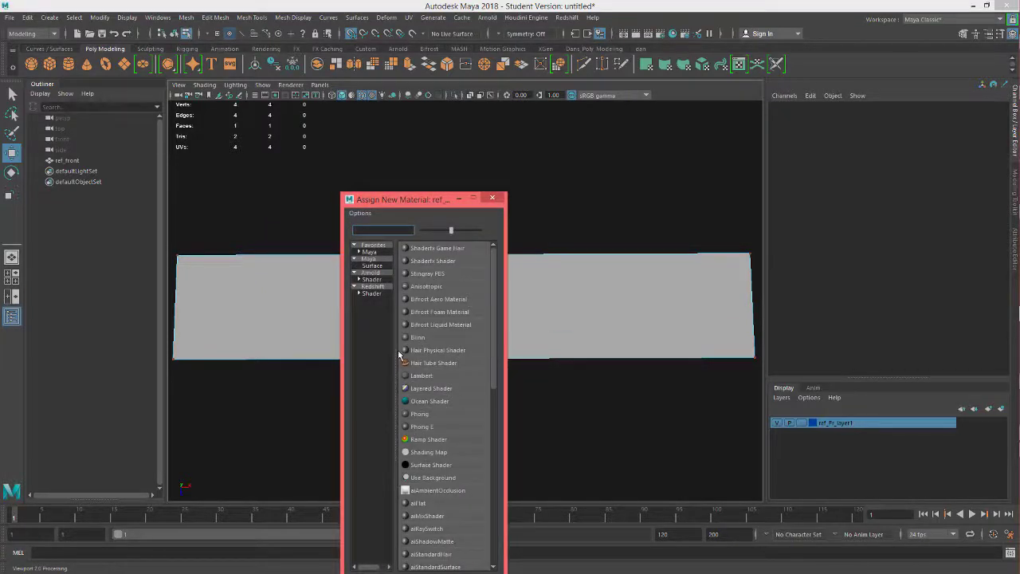
click(423, 376)
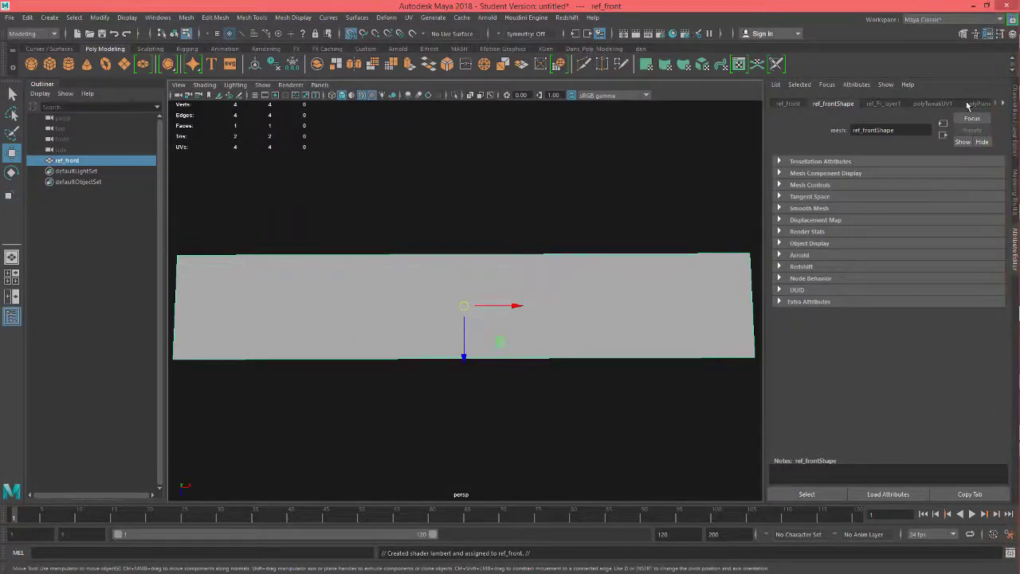
Rename the plane's new Lambert material as m_ref_lamp
click(1000, 104)
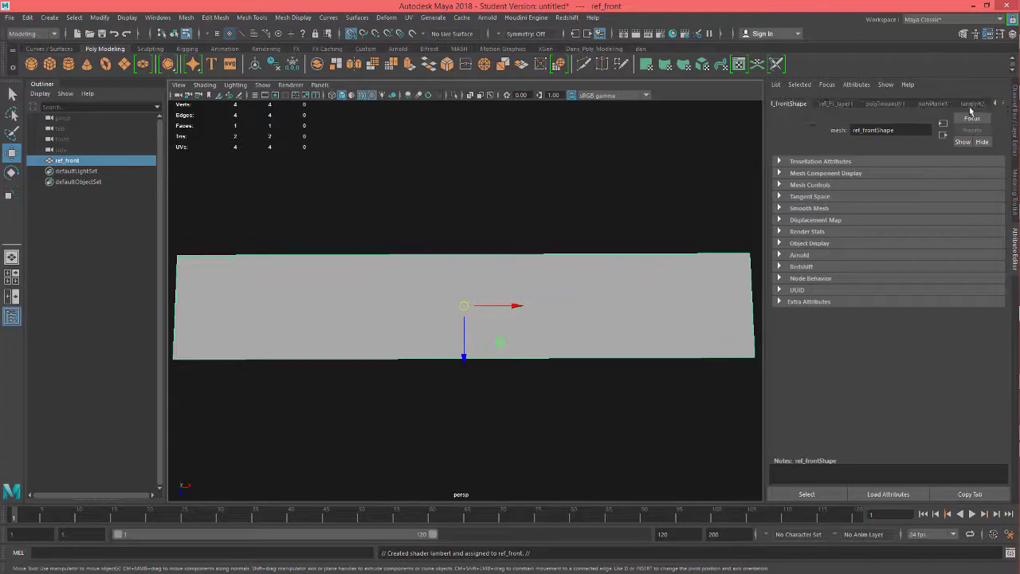
click(971, 104)
double_click(858, 131)
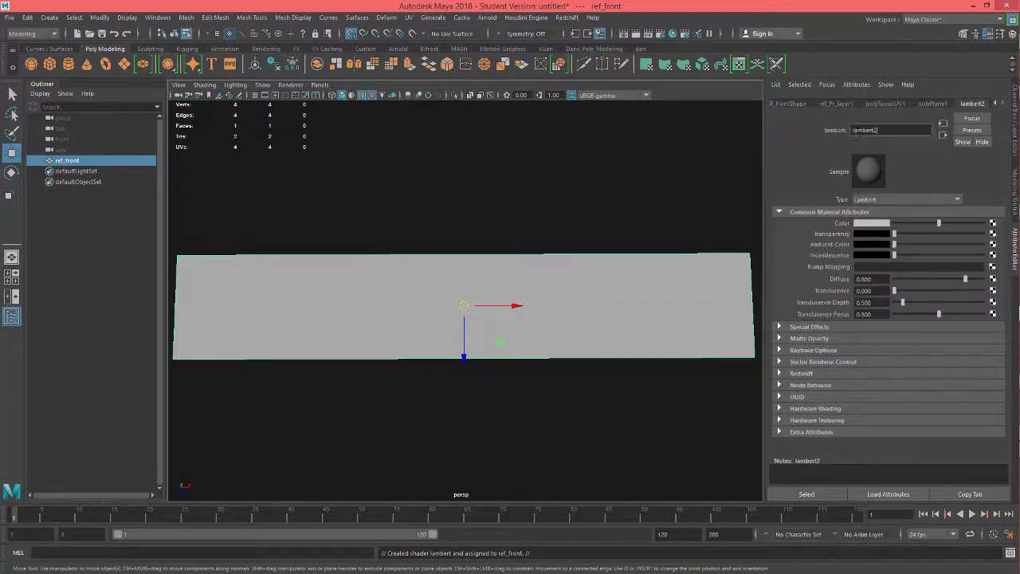
text(re)
text(f_lamp)
key(Return)
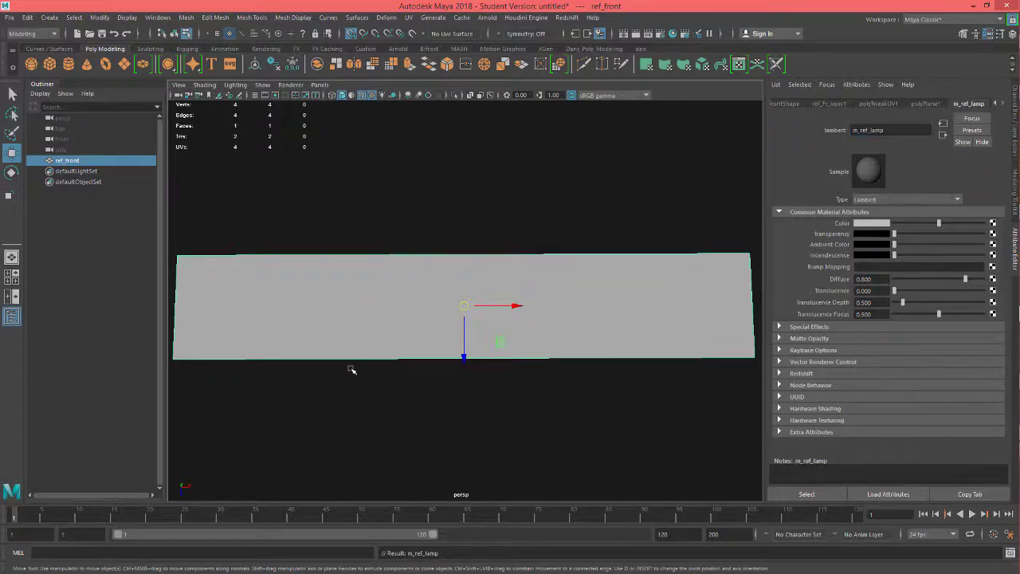
click(856, 132)
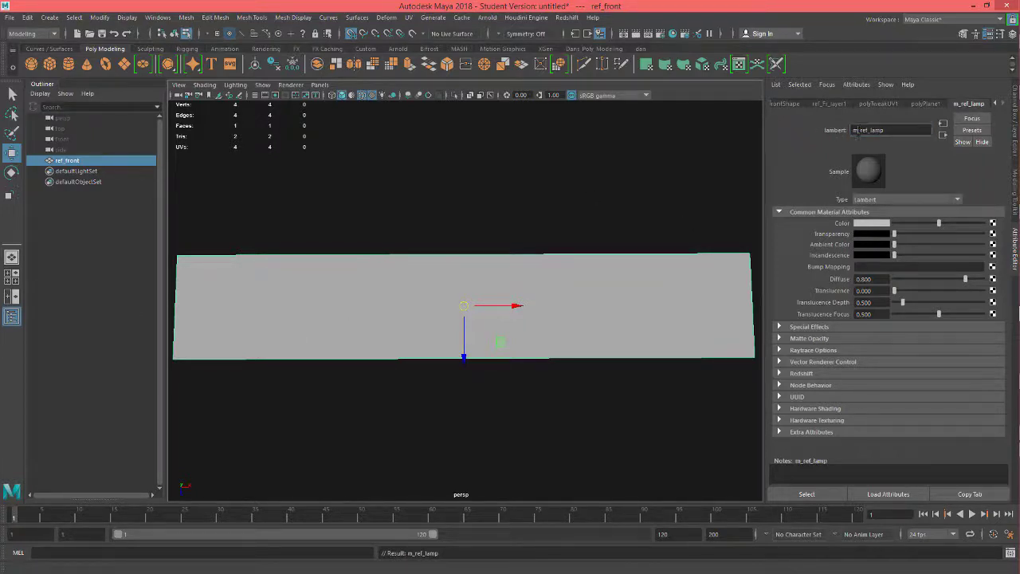
Connect a File texture to the Color attribute of the plane's m_ref_lamp material
click(363, 314)
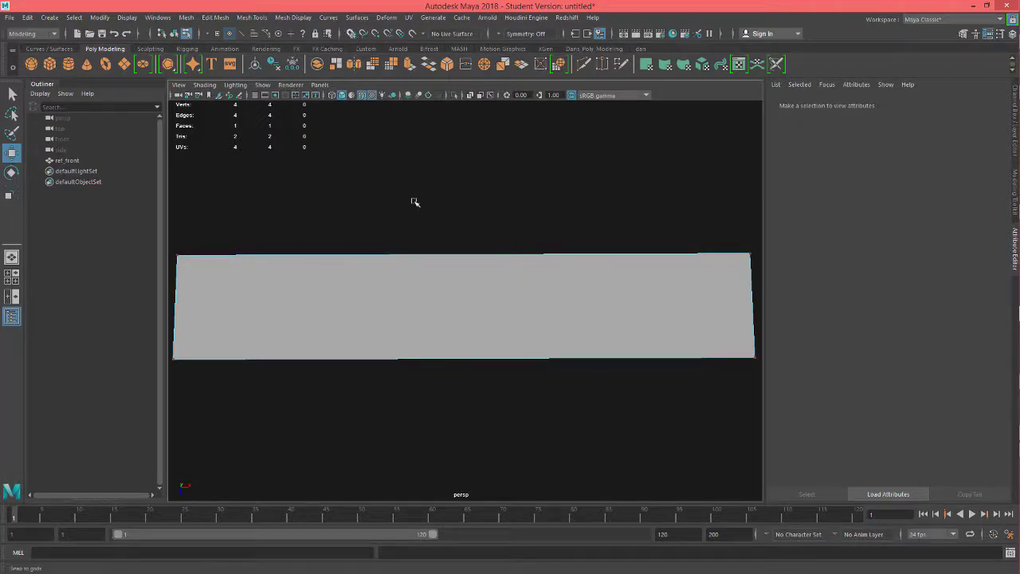
right_drag(246, 256, 307, 241)
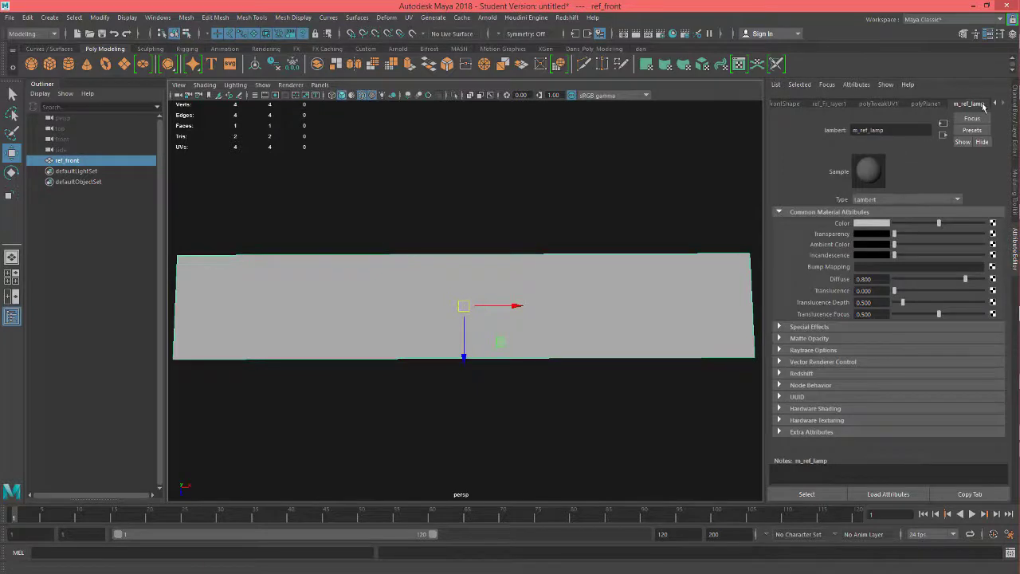
click(994, 226)
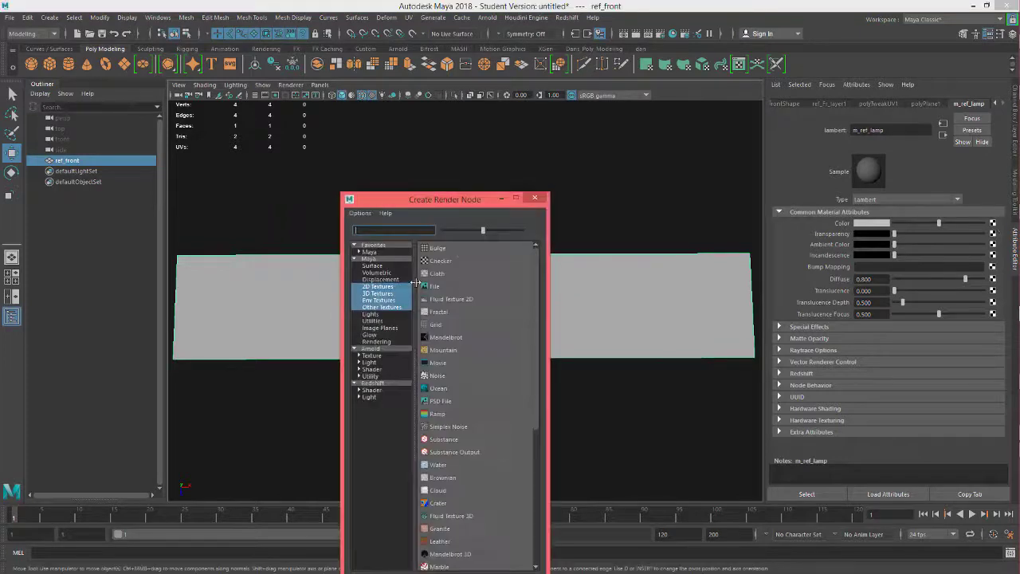
drag(470, 199, 473, 36)
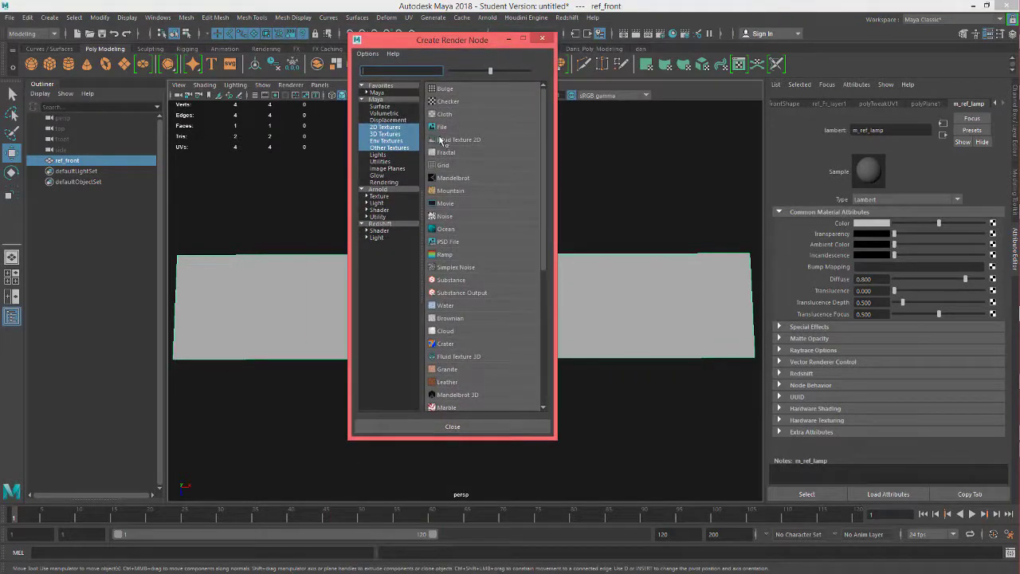
click(439, 125)
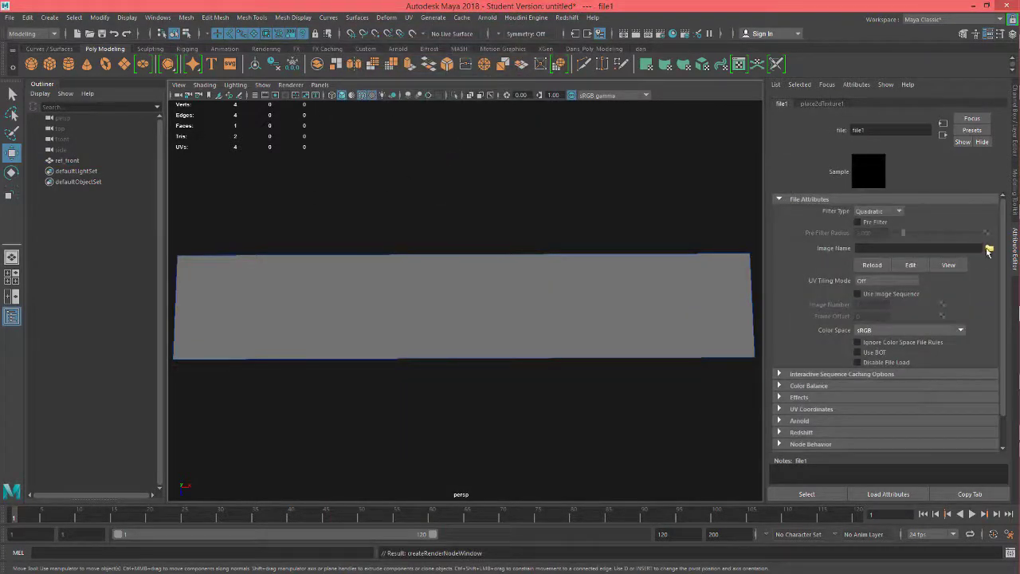
Load Lamp_ref_LGV20.jpg from the Purdue/116_modeling/Week07 folder as the file texture's image
click(988, 249)
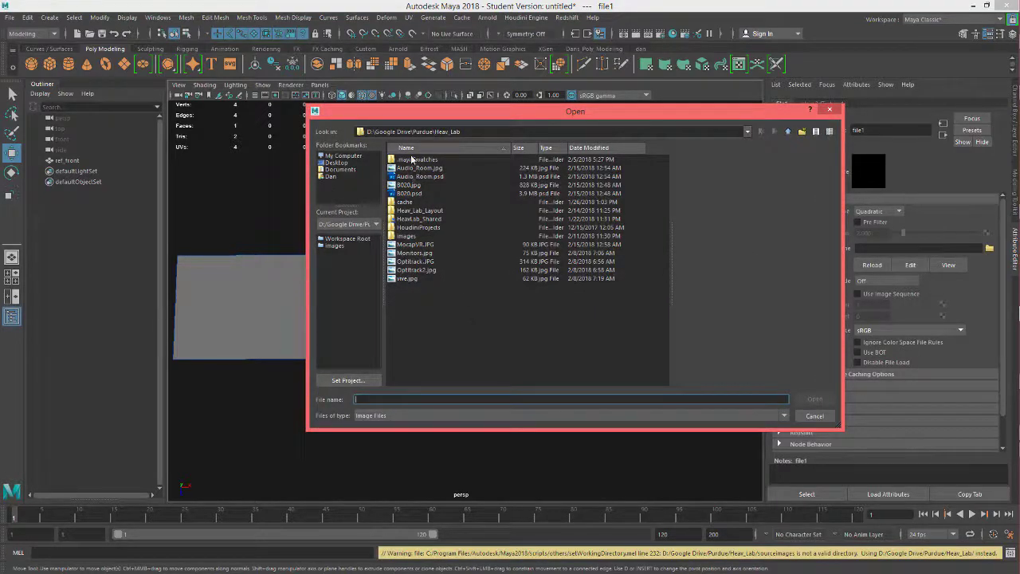
click(786, 132)
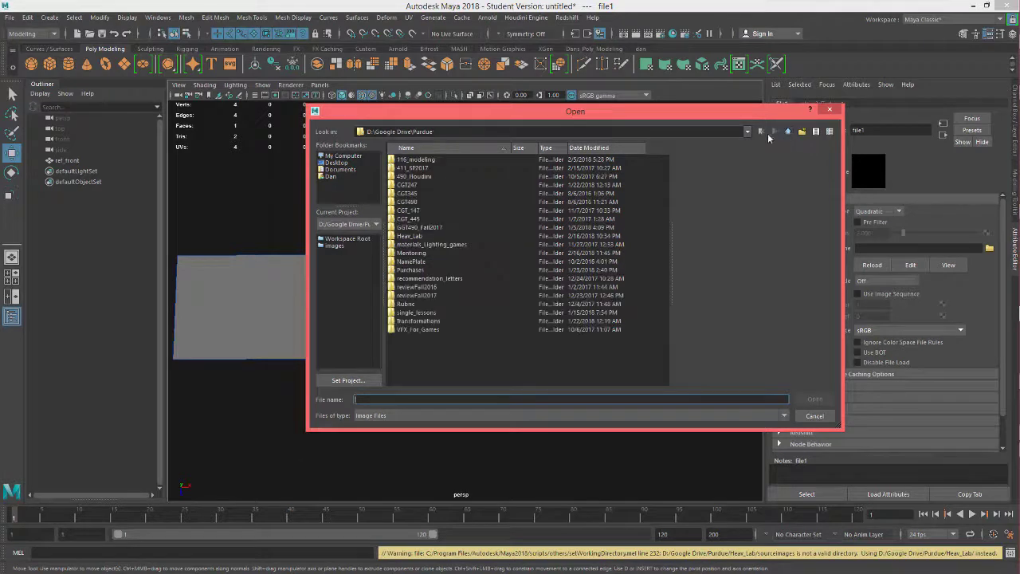
double_click(410, 159)
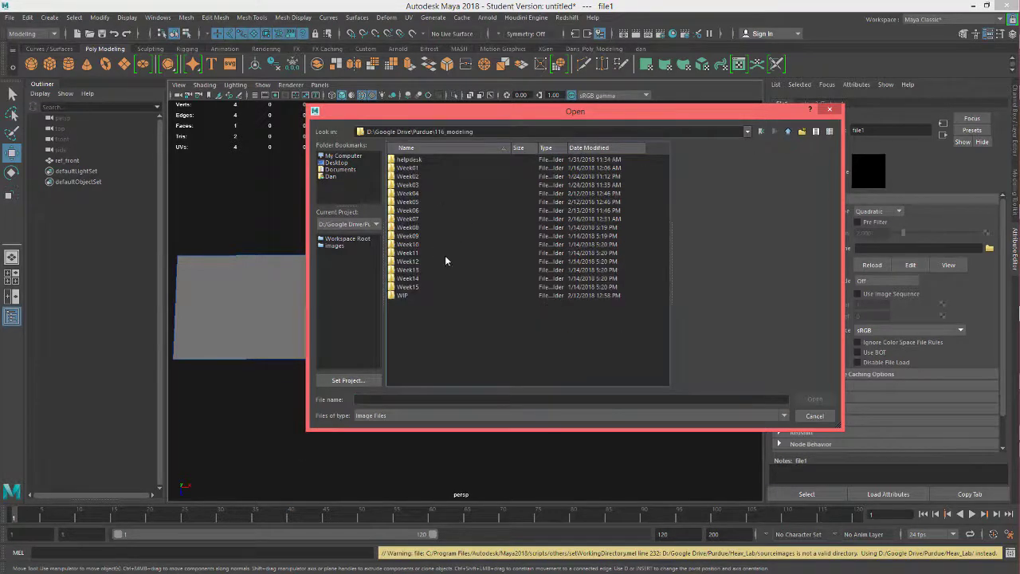
double_click(415, 220)
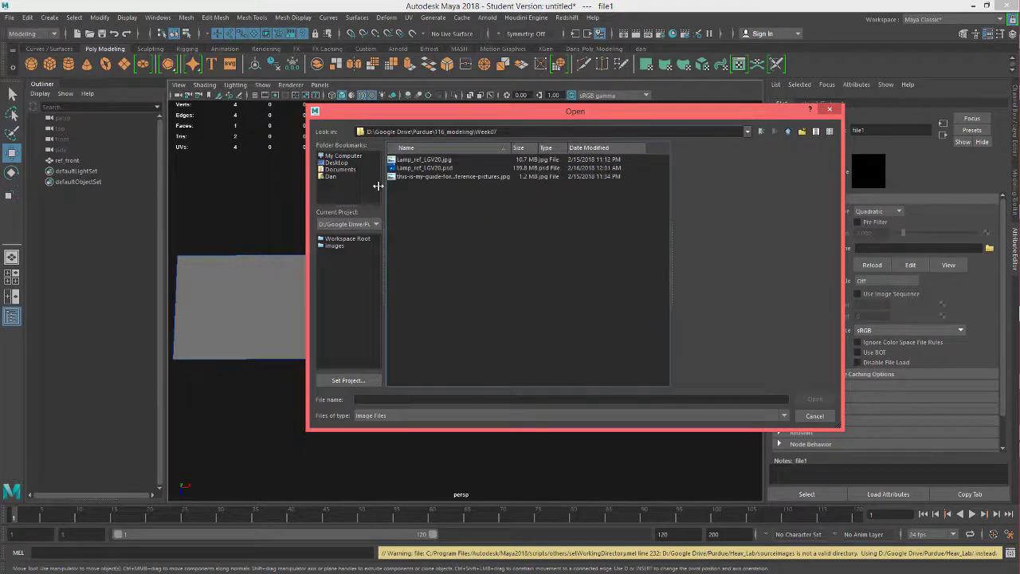
click(400, 160)
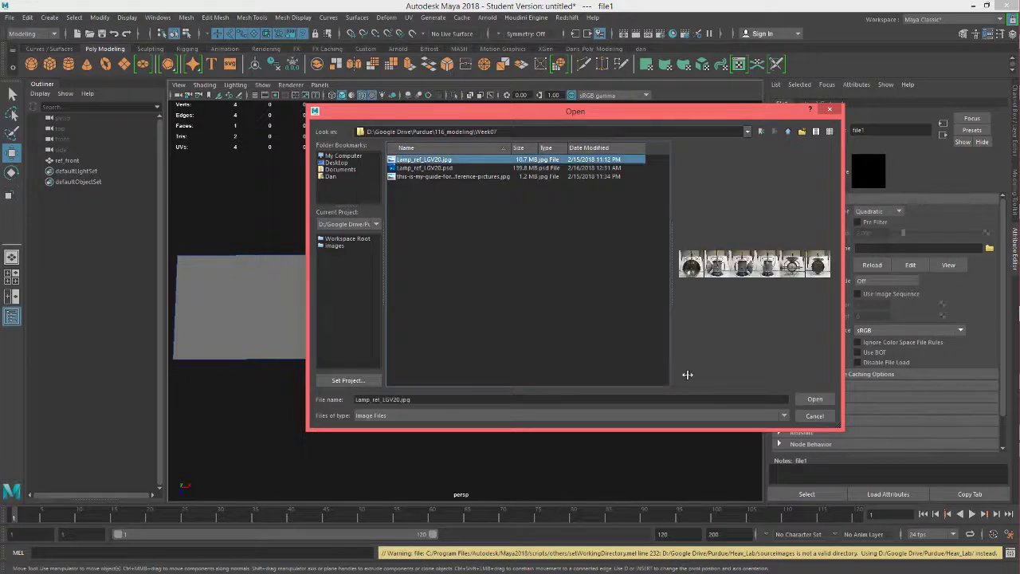
click(815, 400)
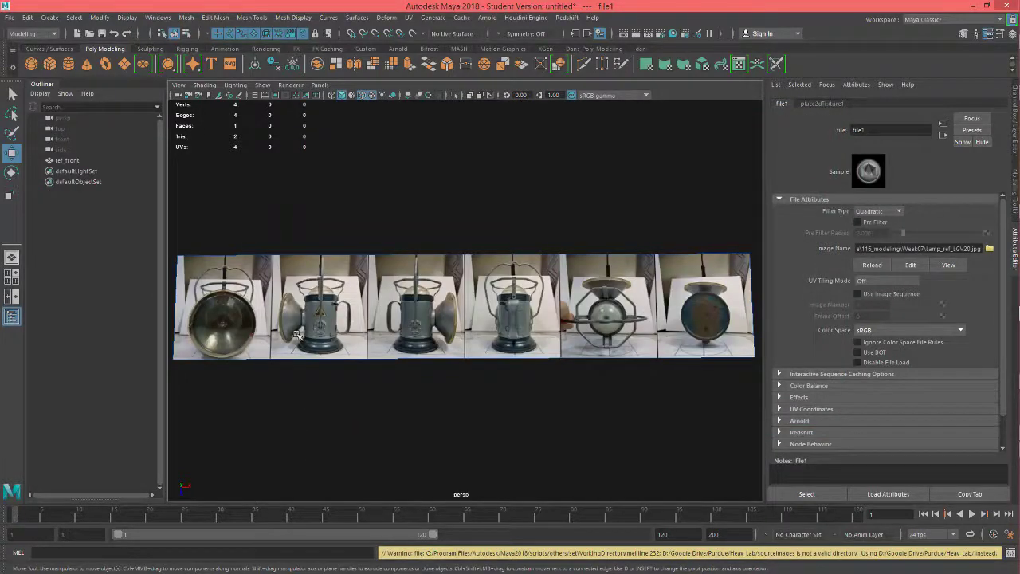
Check how the ref_front plane's UVs fit the lamp texture in the UV Editor, and close the editor
alt+drag(358, 319, 498, 330)
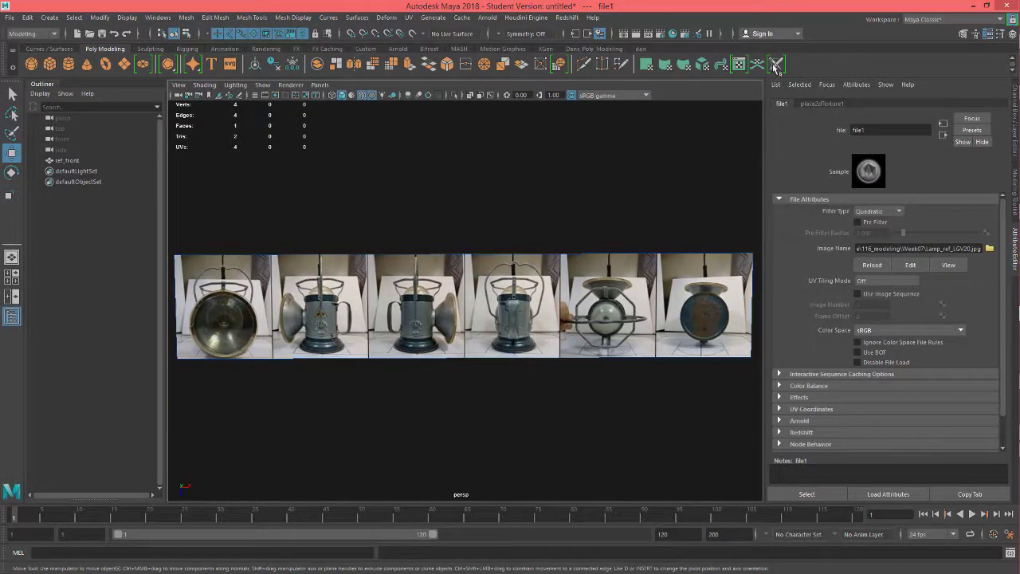
click(739, 63)
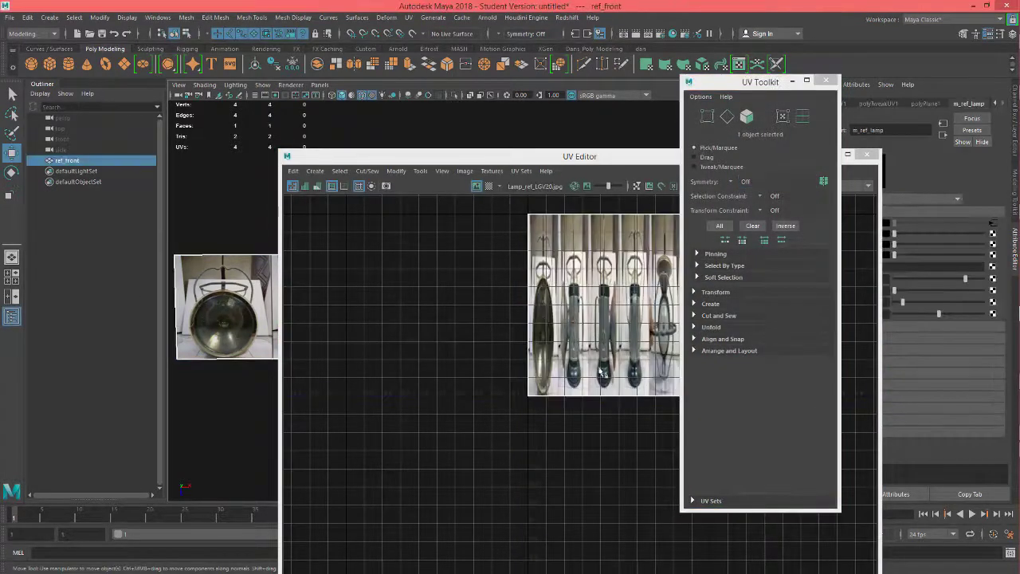
alt+middle_drag(624, 368, 508, 394)
scroll(508, 358, up, 2)
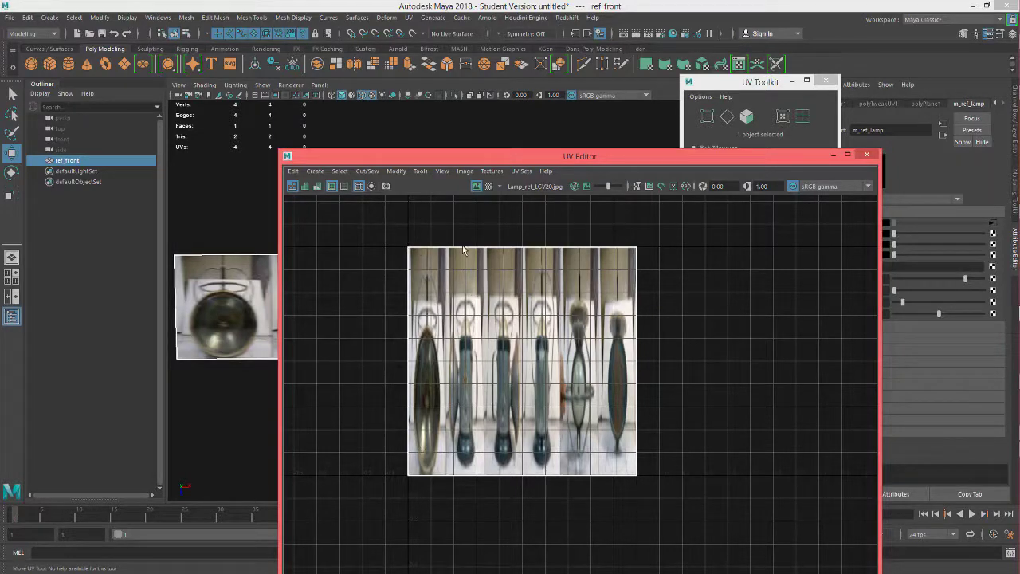
click(866, 154)
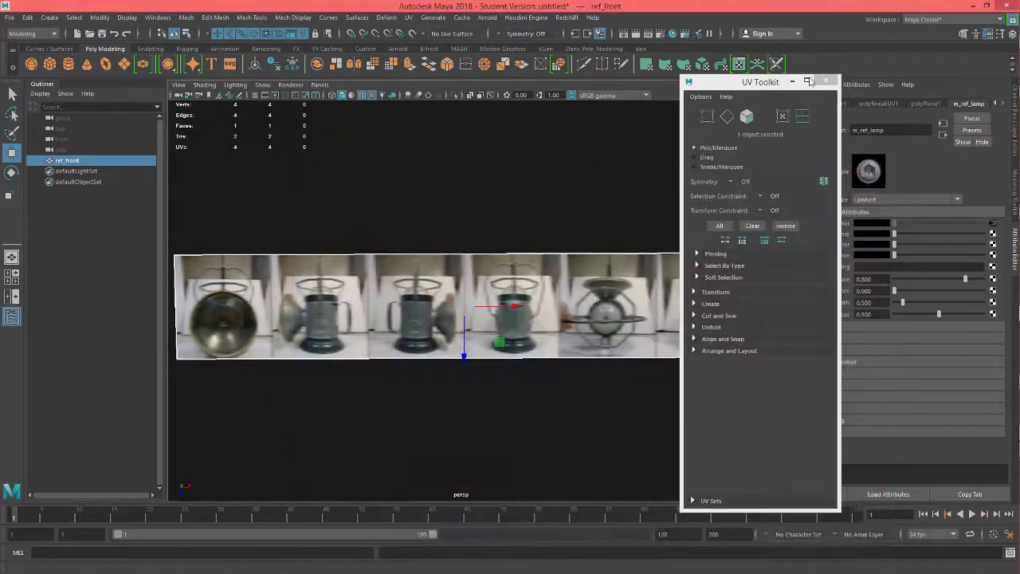
click(827, 82)
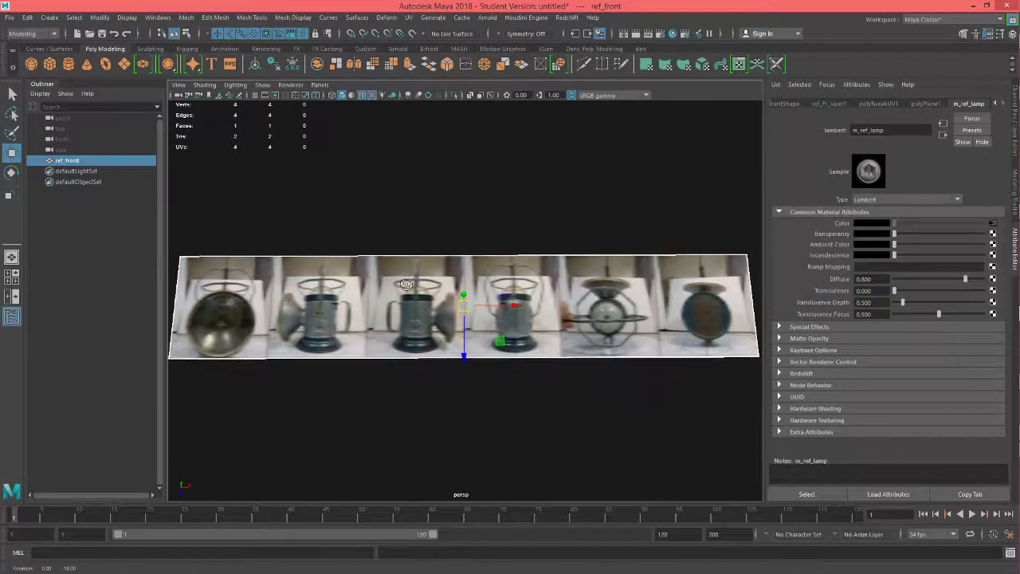
Reopen the UV Editor, toggle the texture image off and on, review the image, texture and UV set options, and close it
click(739, 64)
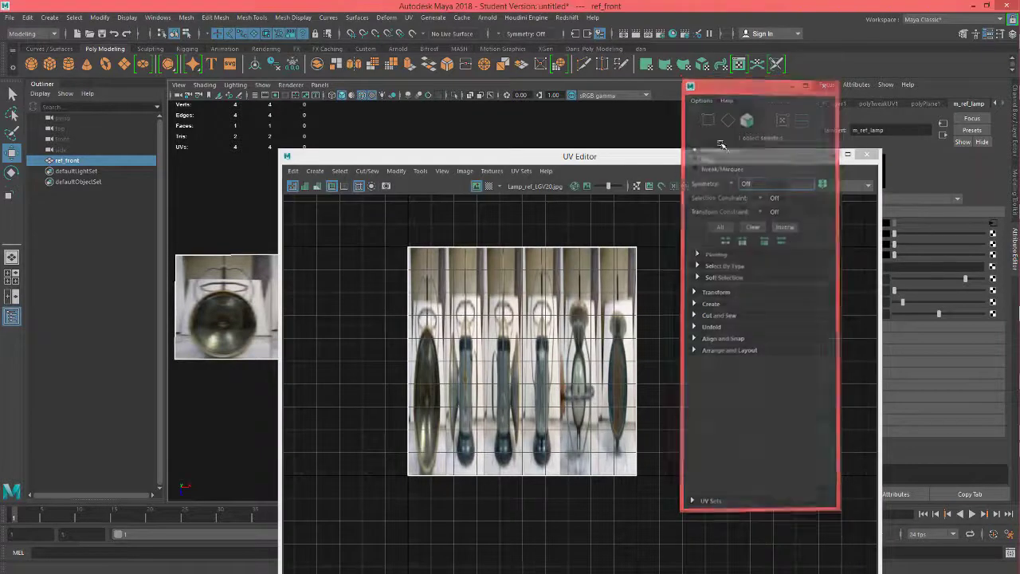
click(477, 186)
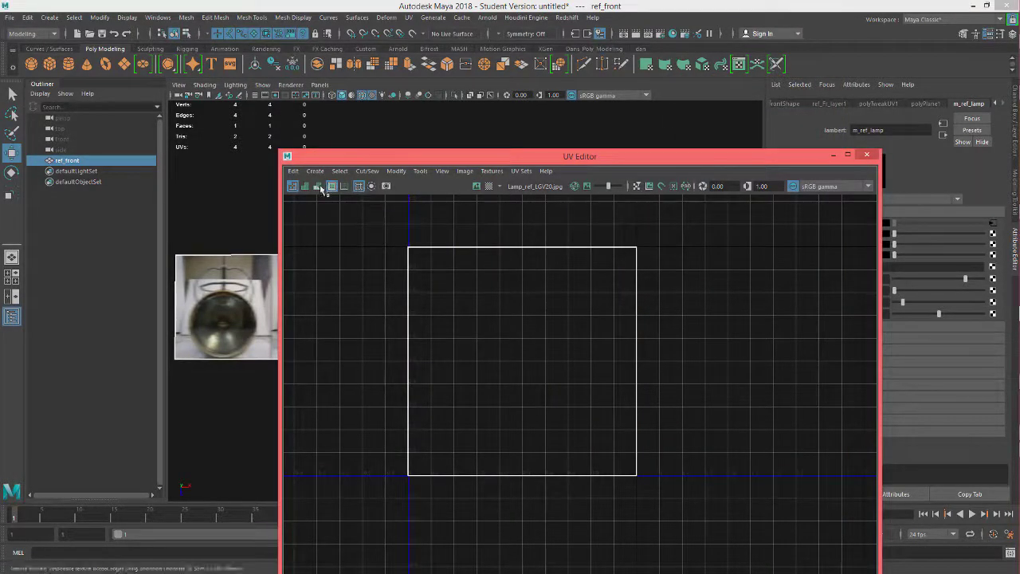
click(477, 186)
click(488, 186)
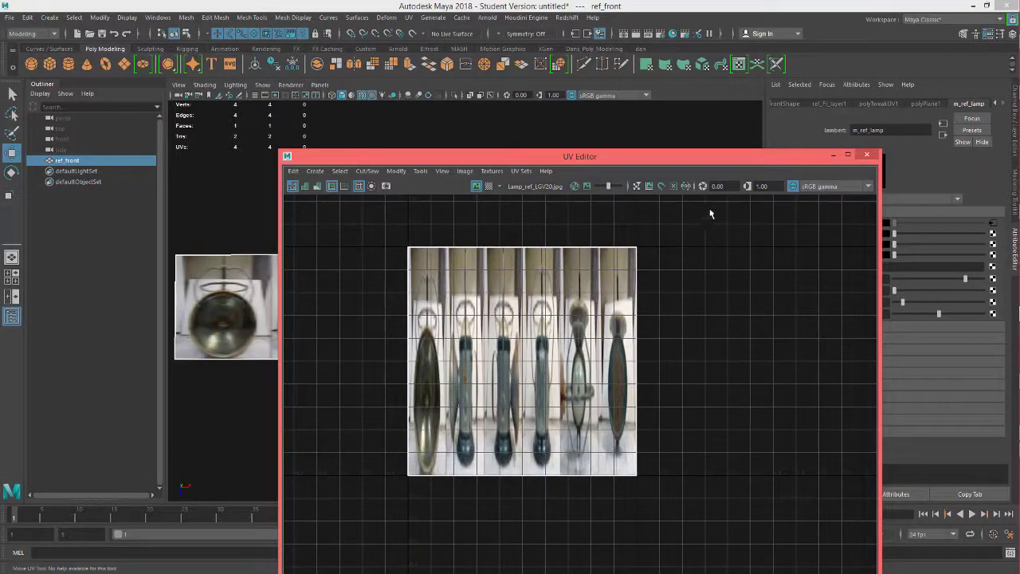
click(465, 171)
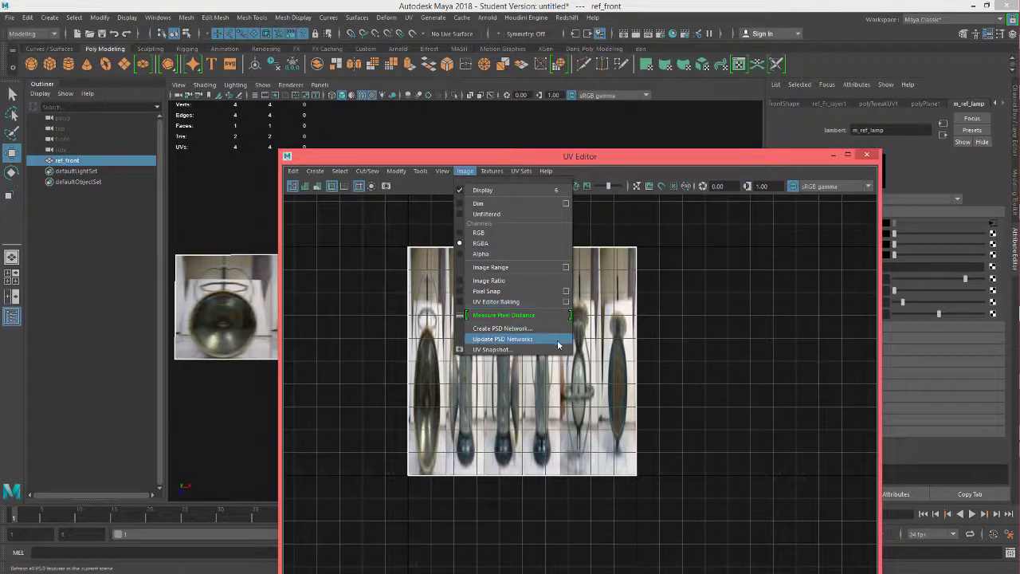
mouse_move(493, 171)
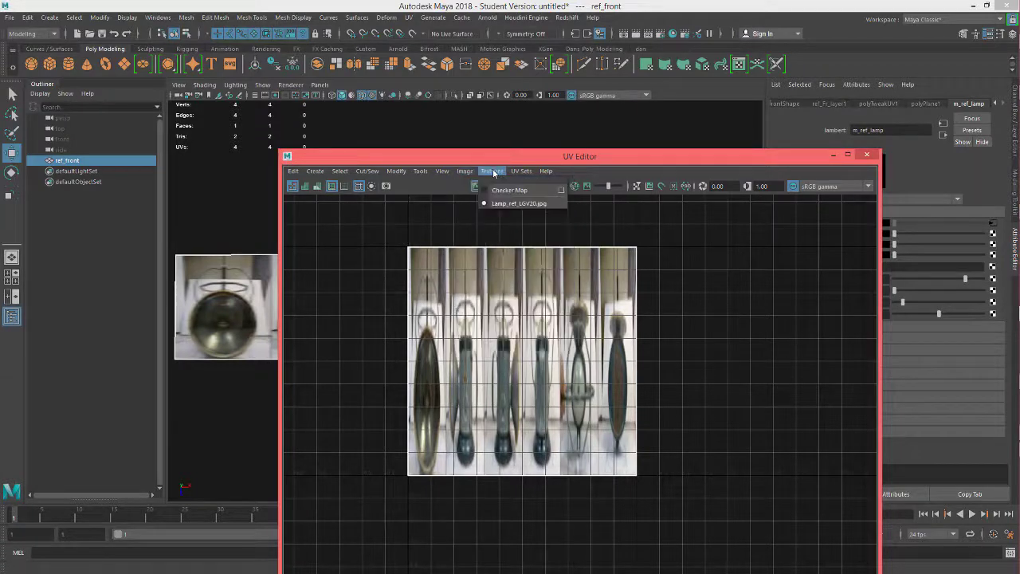
mouse_move(444, 172)
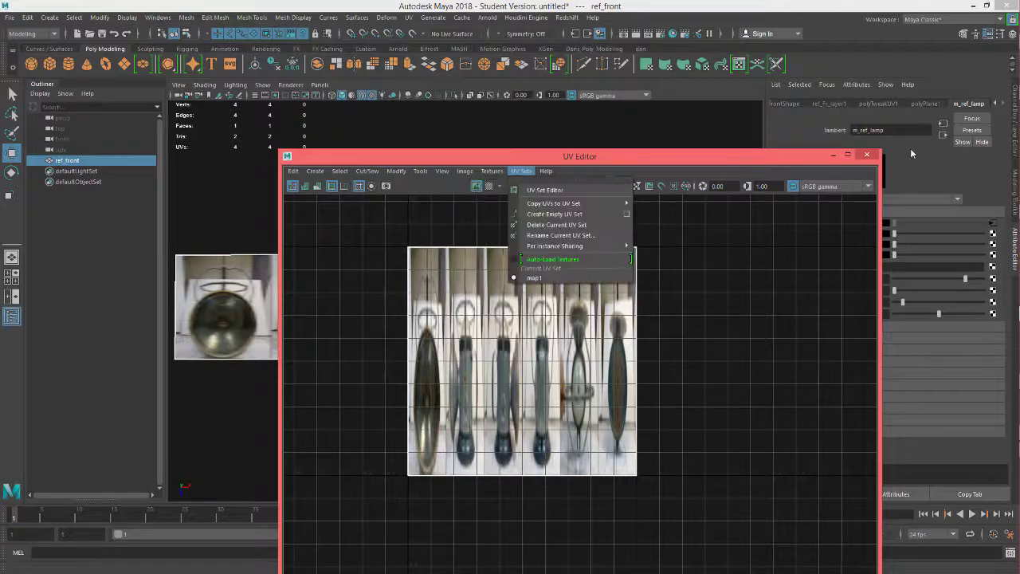
click(867, 155)
click(867, 154)
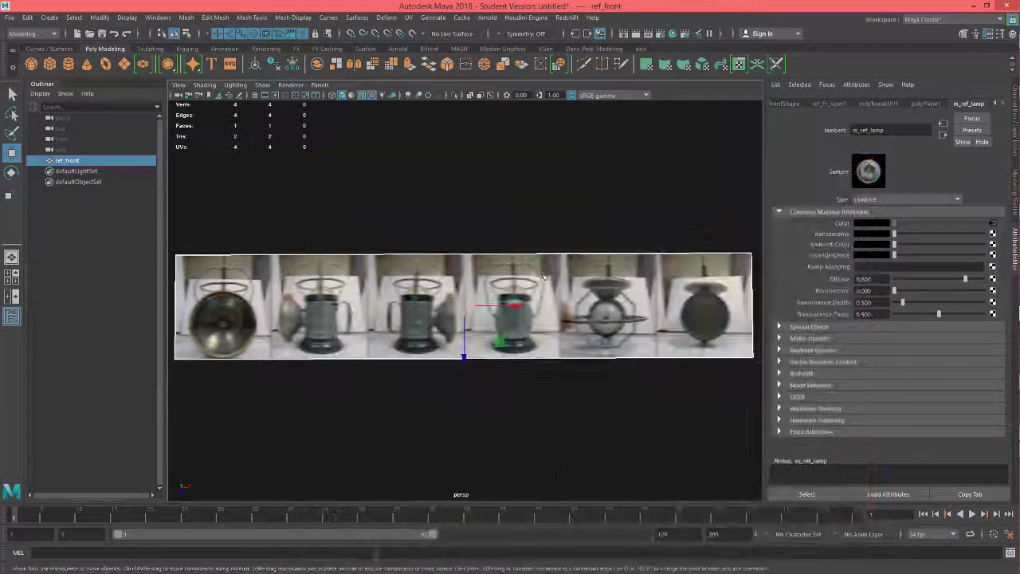
Examine the lamp texture's sharpness and detail on the ref_front plane up close
alt+drag(494, 271, 541, 271)
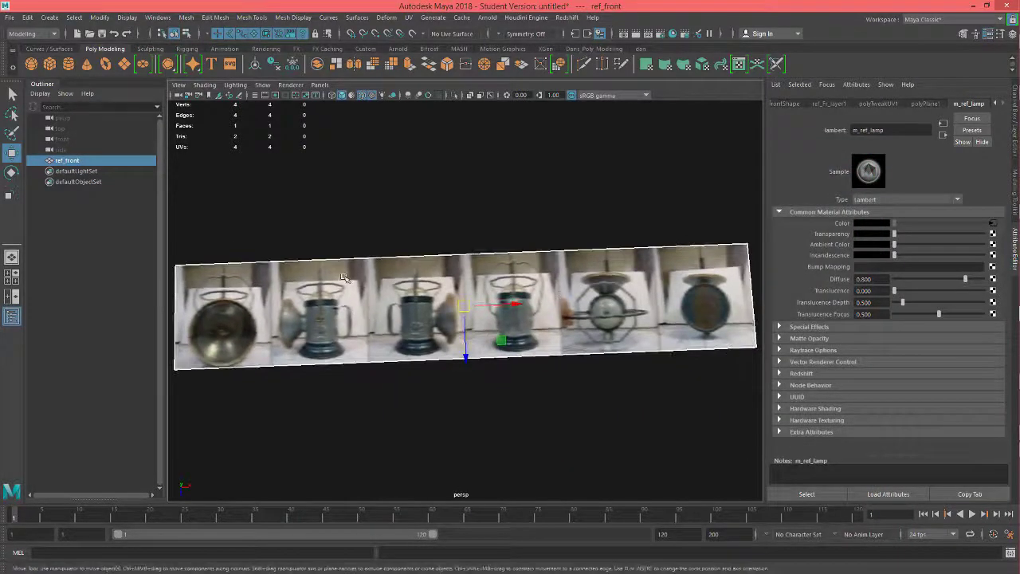
scroll(334, 287, up, 5)
scroll(333, 287, up, 8)
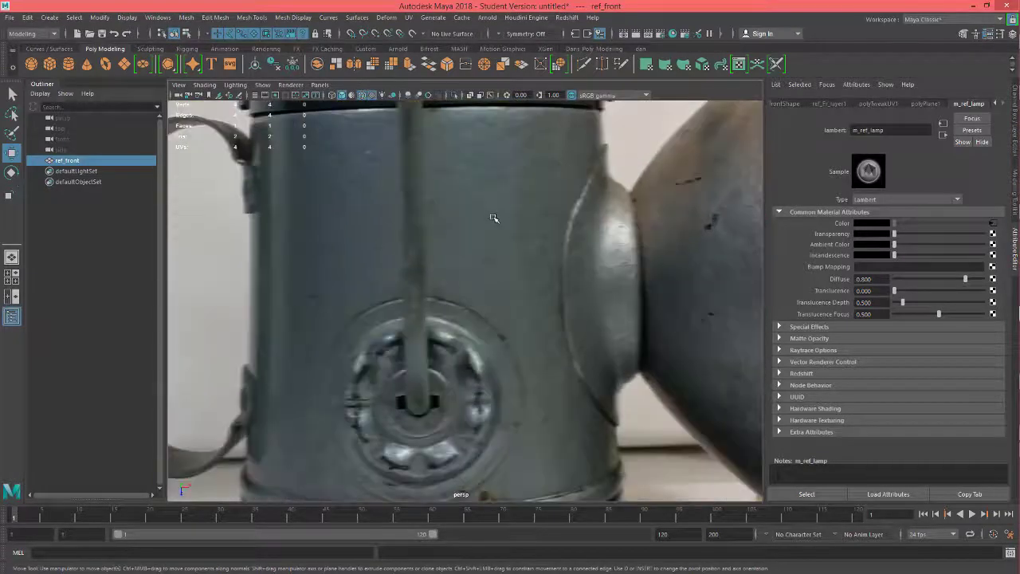
scroll(494, 217, down, 10)
scroll(494, 218, down, 8)
alt+middle_drag(392, 277, 447, 257)
scroll(449, 263, up, 8)
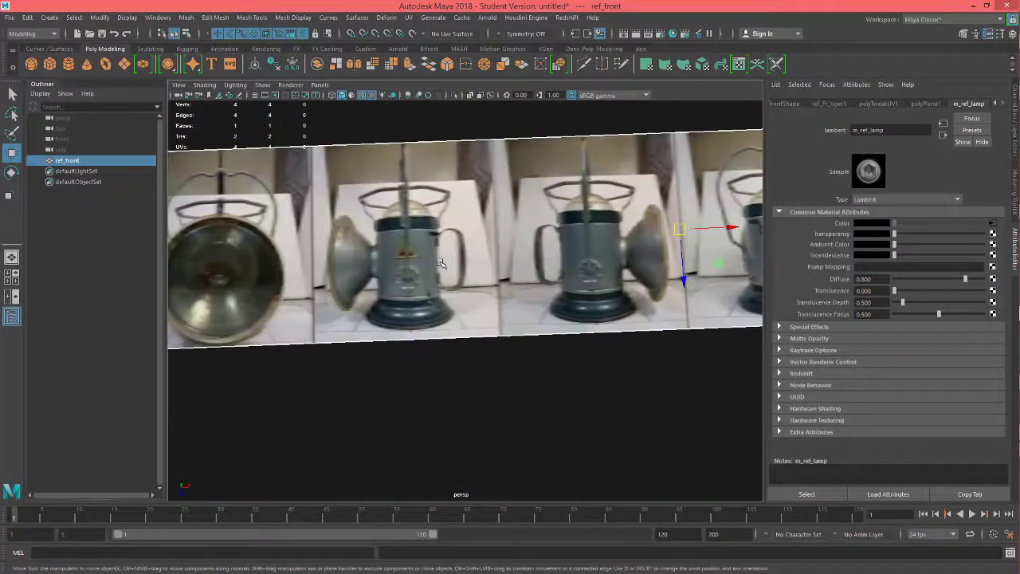
alt+middle_drag(461, 294, 534, 388)
Open the material's colour texture node and examine its image source, connections and Interactive Sequence Caching Options
click(992, 224)
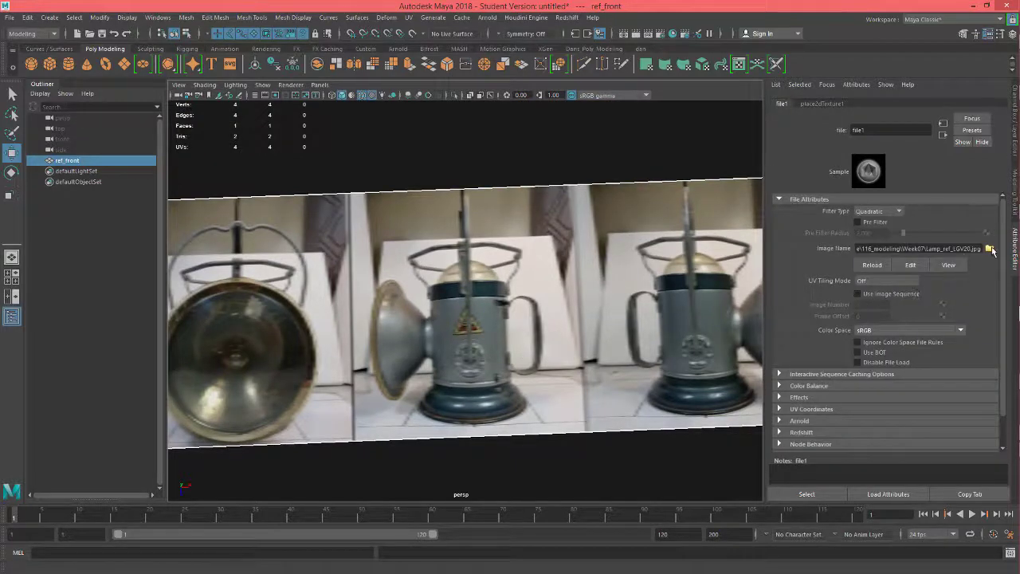
click(989, 248)
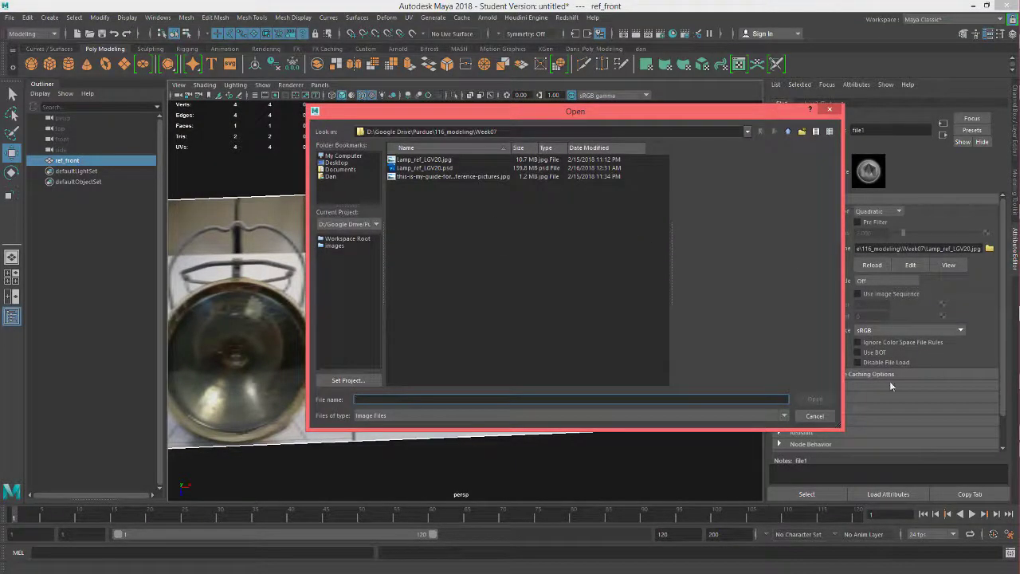
click(816, 415)
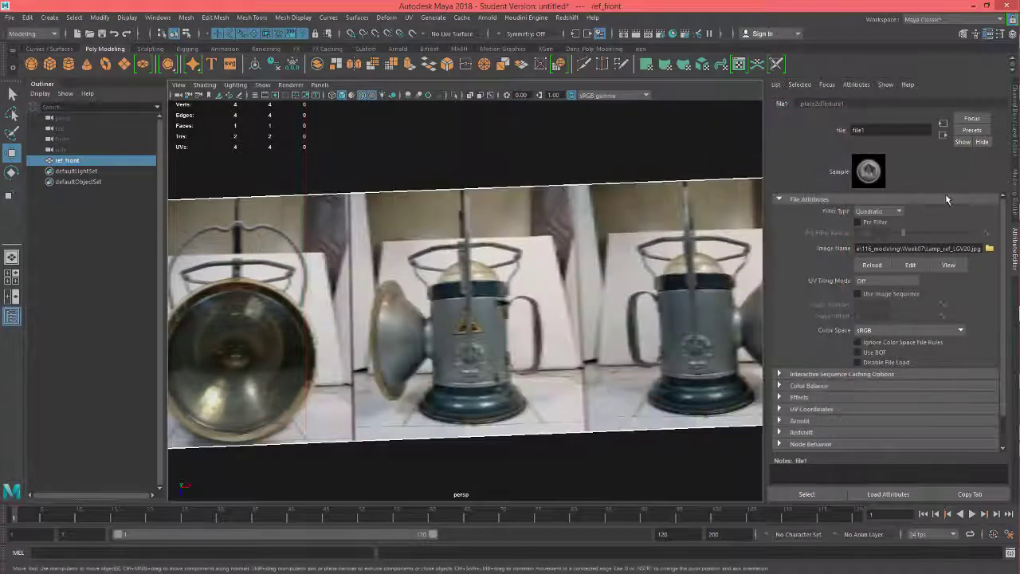
click(944, 134)
click(942, 124)
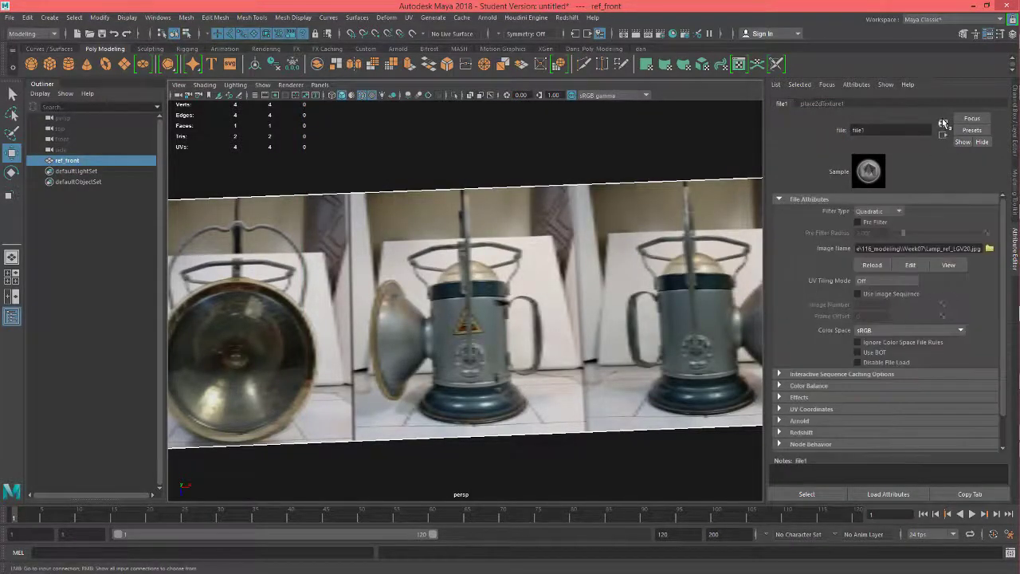
click(784, 373)
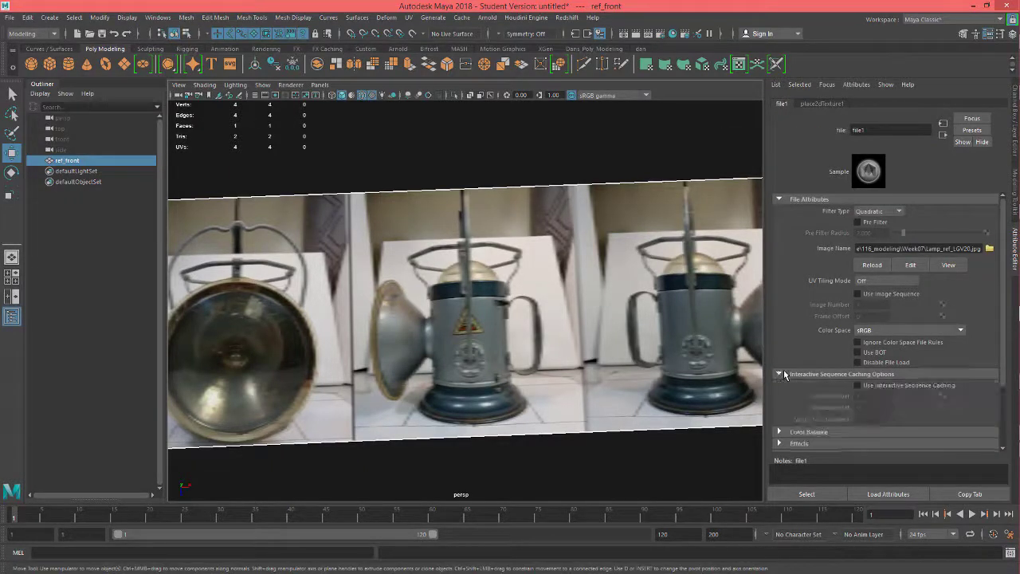
click(784, 374)
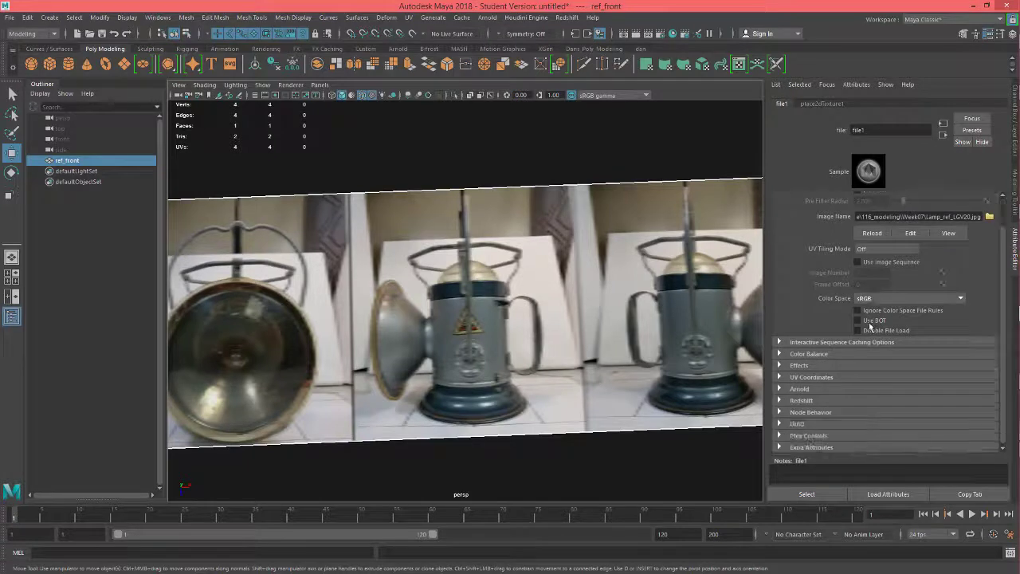
Try the Pre Filter option on the lamp file texture and switch it back off
scroll(872, 303, down, 2)
scroll(865, 262, up, 2)
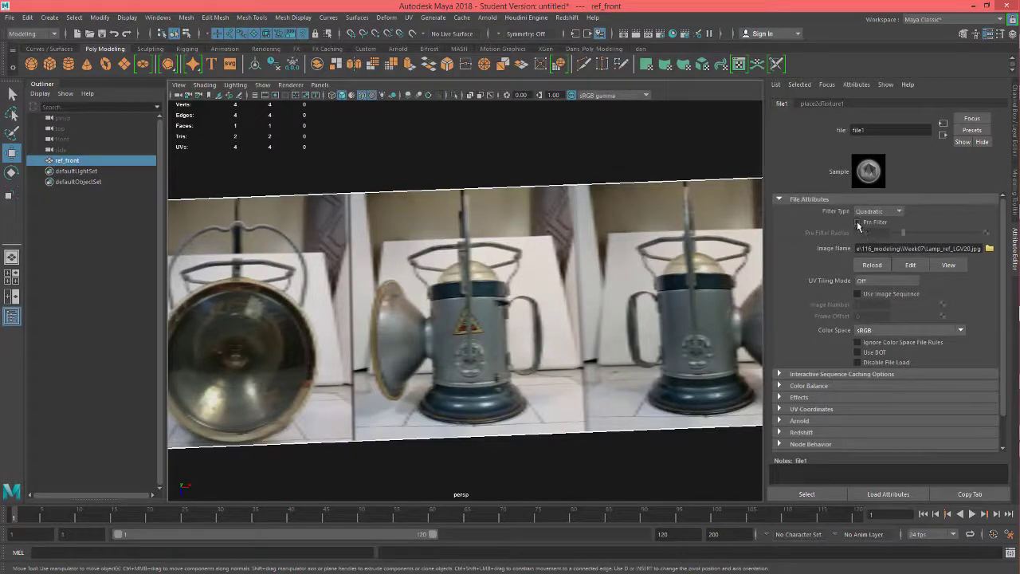
click(857, 222)
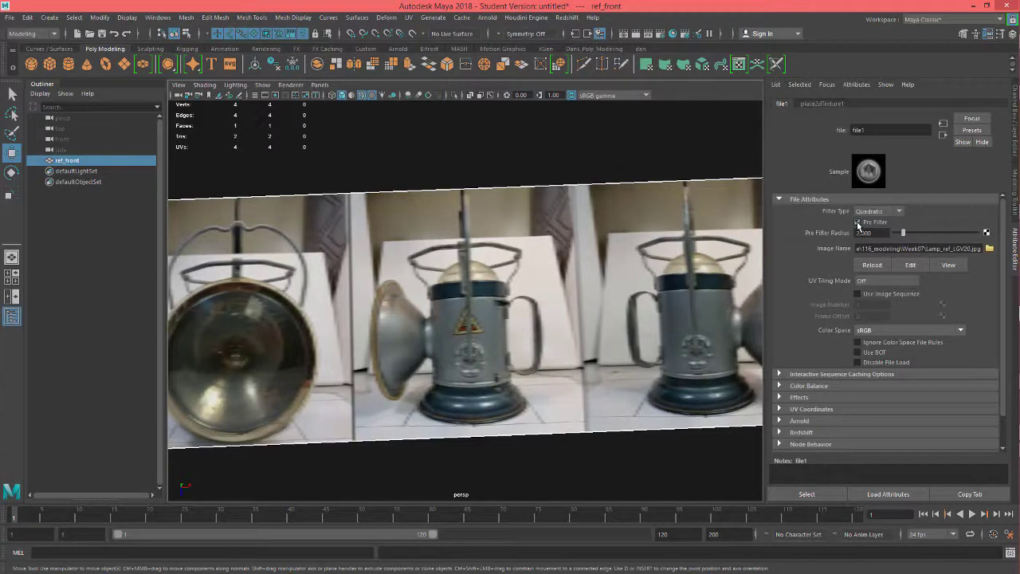
click(857, 223)
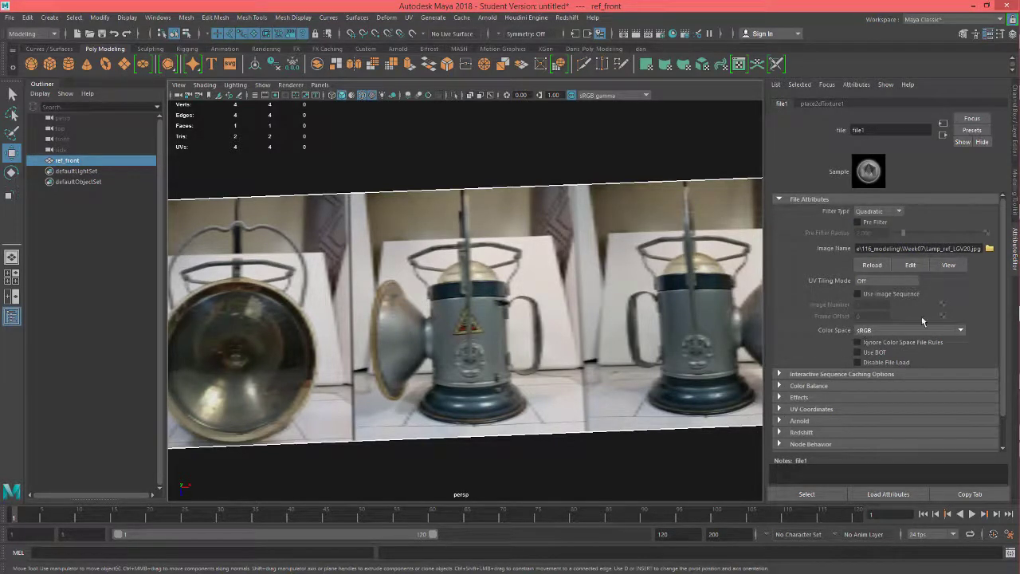
Rotate the ref_front plane to 90 degrees about the X axis so it stands upright
mouse_move(540, 364)
alt+mouse_down()
mouse_move(498, 361)
mouse_move(533, 361)
alt+mouse_up()
alt+drag(585, 304, 558, 252)
scroll(532, 304, down, 3)
key(w)
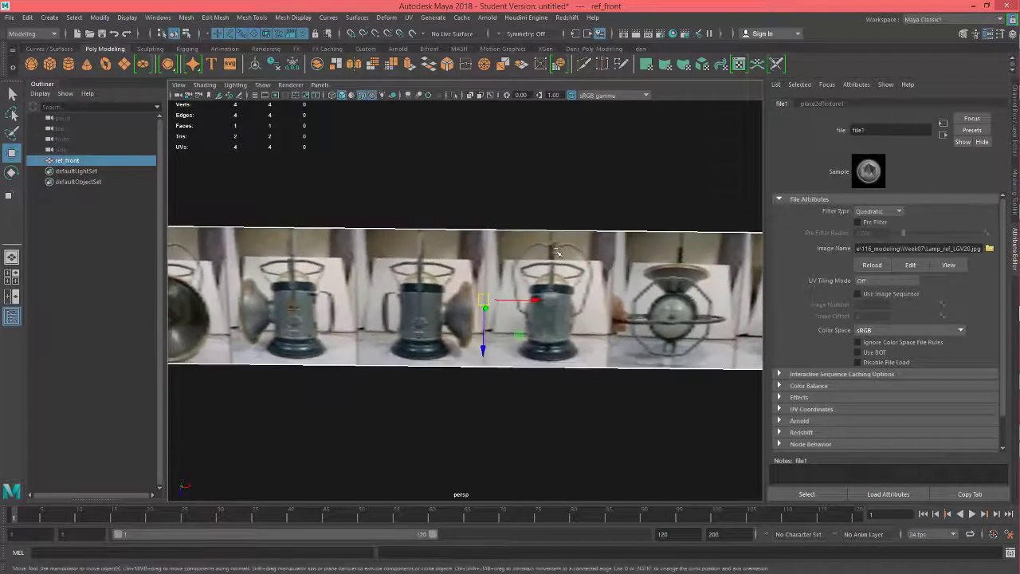
alt+drag(658, 279, 656, 266)
alt+middle_drag(421, 280, 487, 257)
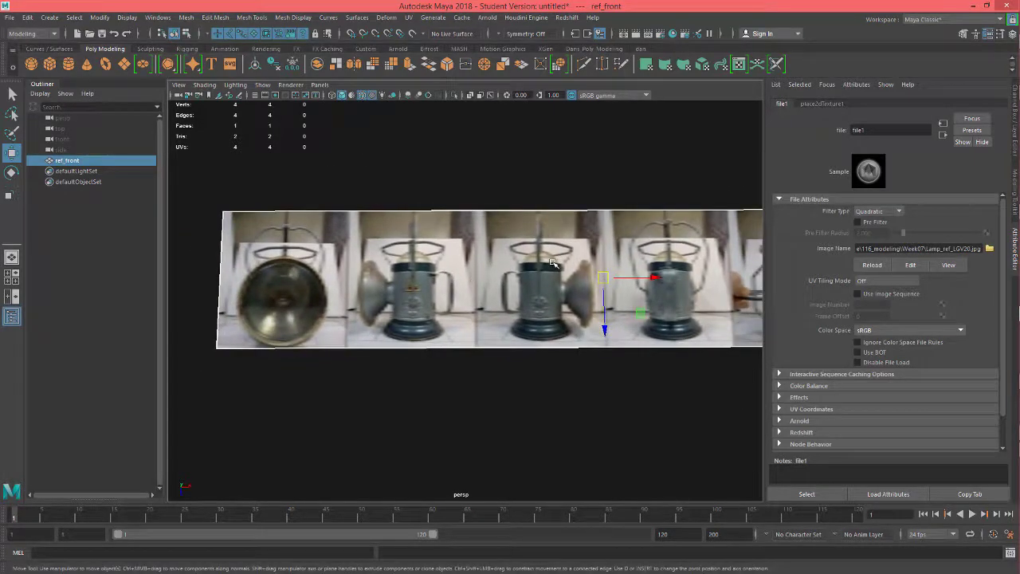
key(e)
alt+drag(629, 374, 594, 225)
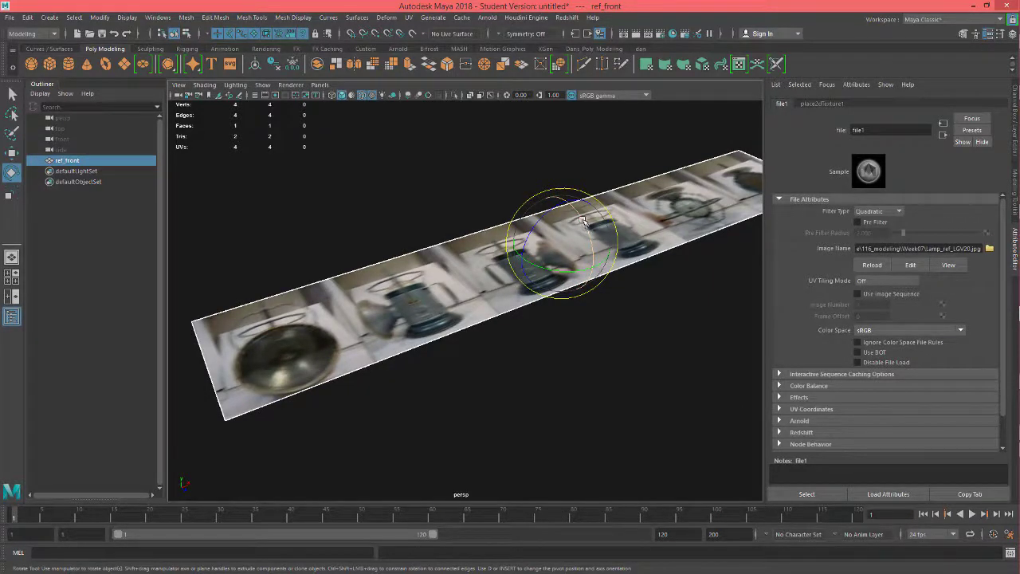
drag(583, 220, 602, 285)
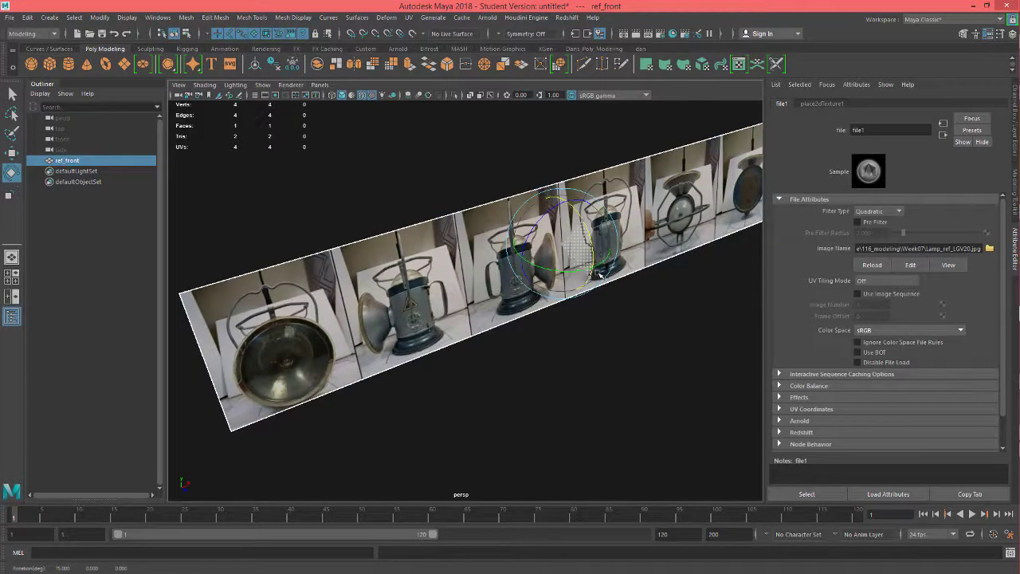
click(1016, 120)
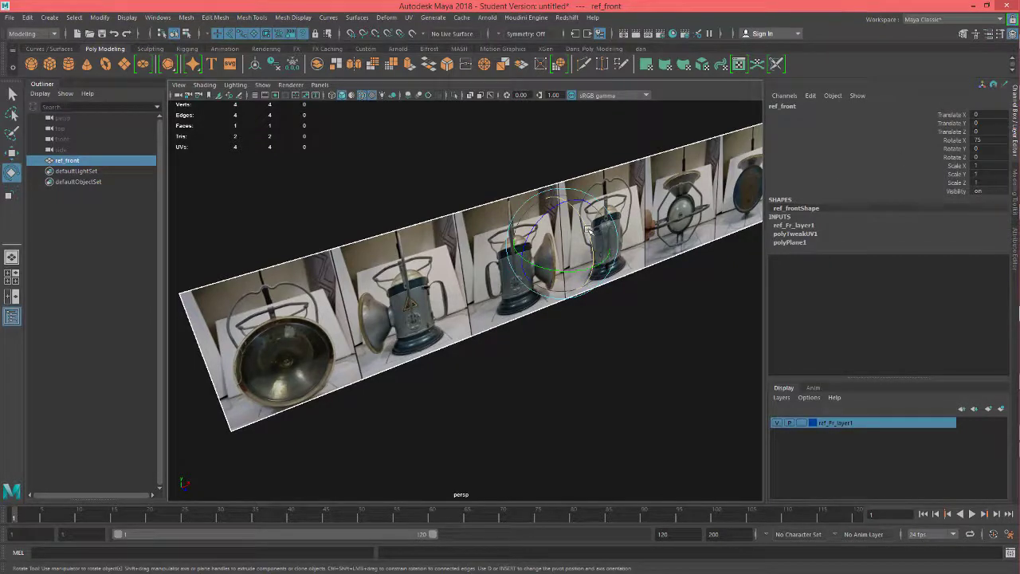
drag(588, 231, 589, 238)
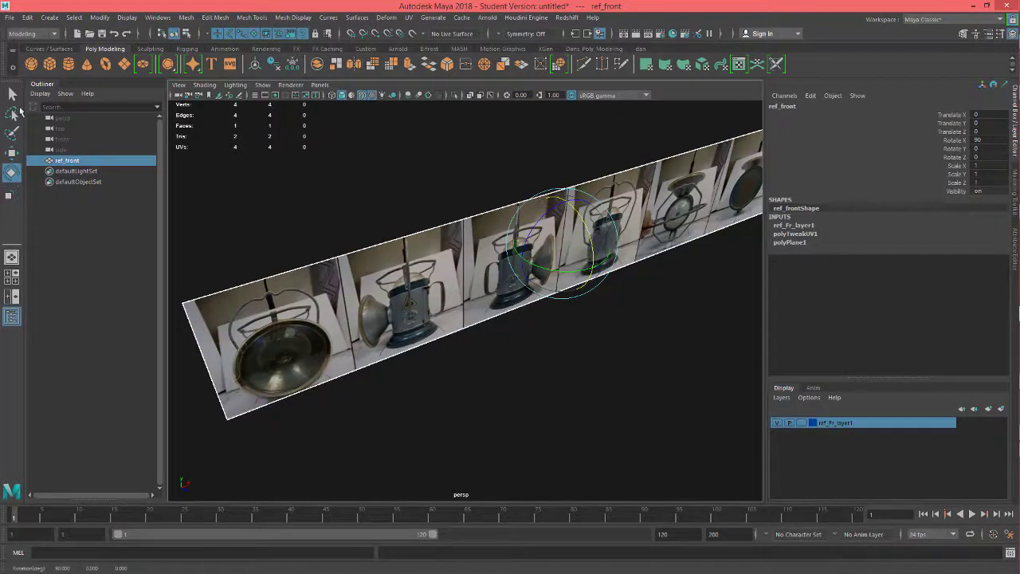
Review the Rotate tool's Step Snap modes, leave Step Snap set to Off and close the settings
double_click(11, 173)
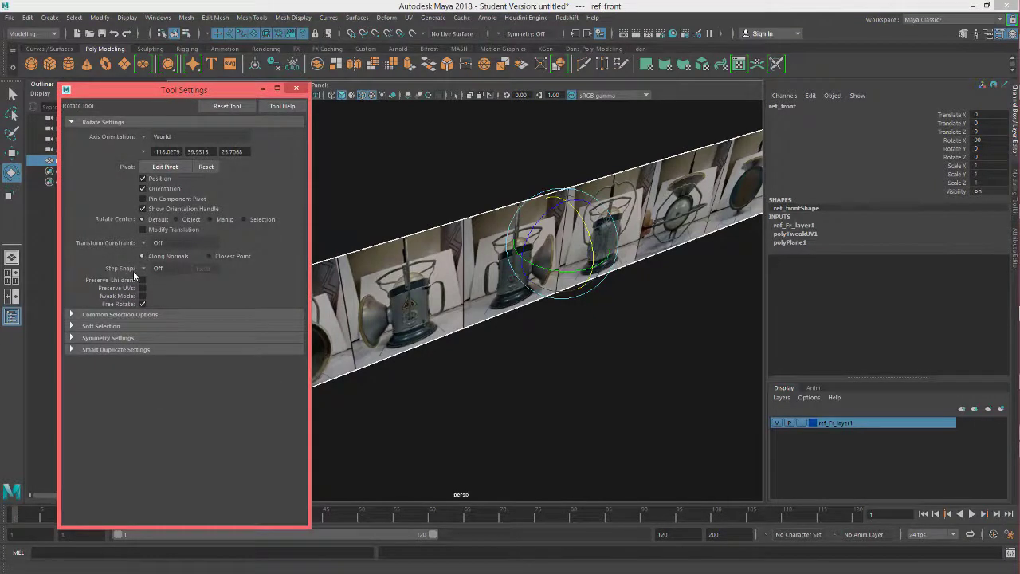
click(158, 269)
click(173, 286)
click(146, 268)
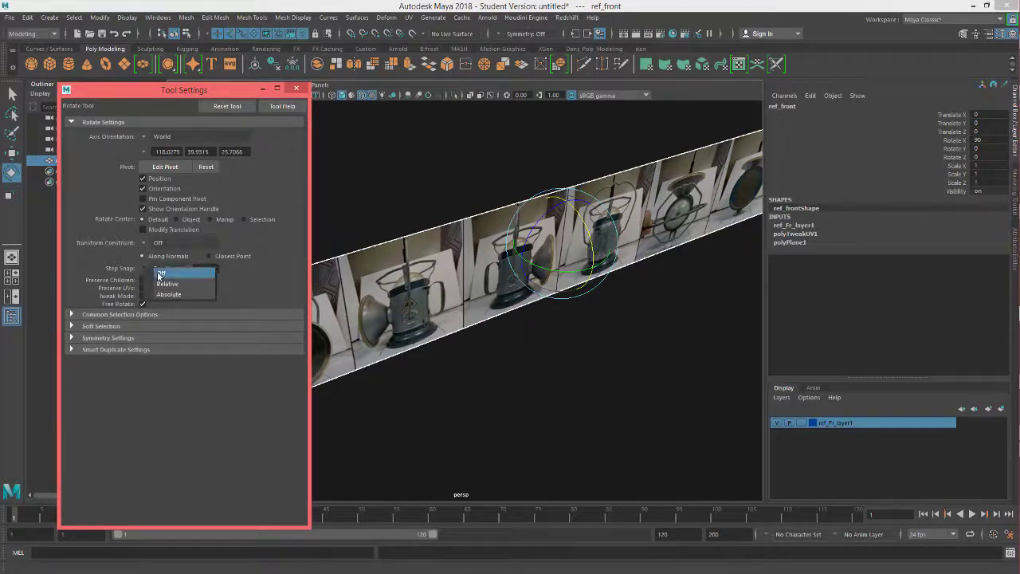
click(160, 271)
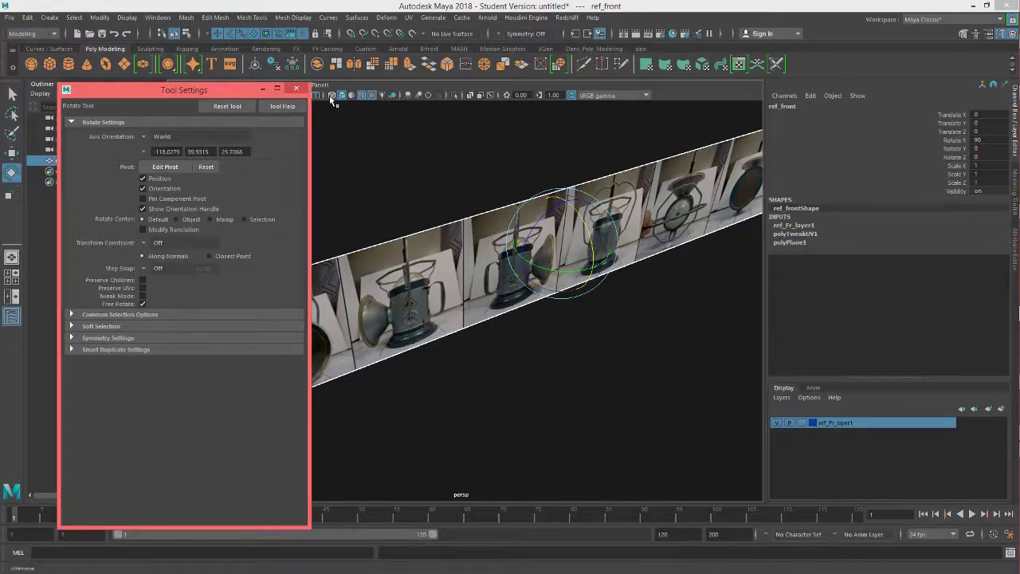
click(297, 88)
Multi-Cut straight edges across ref_front along the dividing lines between the first and second and the second and third lamp views
alt+drag(434, 374, 379, 301)
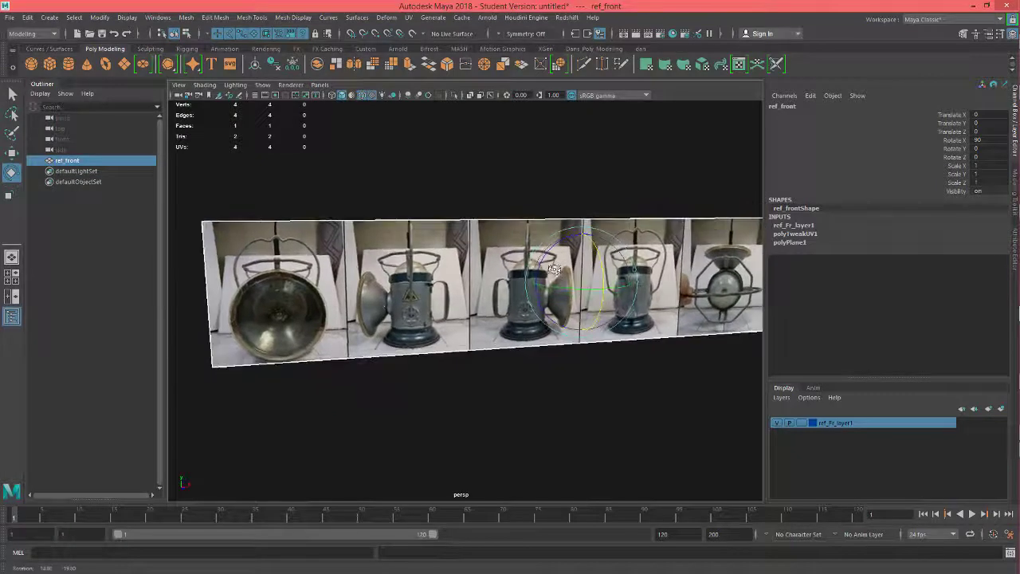
alt+drag(211, 280, 312, 274)
alt+middle_drag(362, 304, 414, 294)
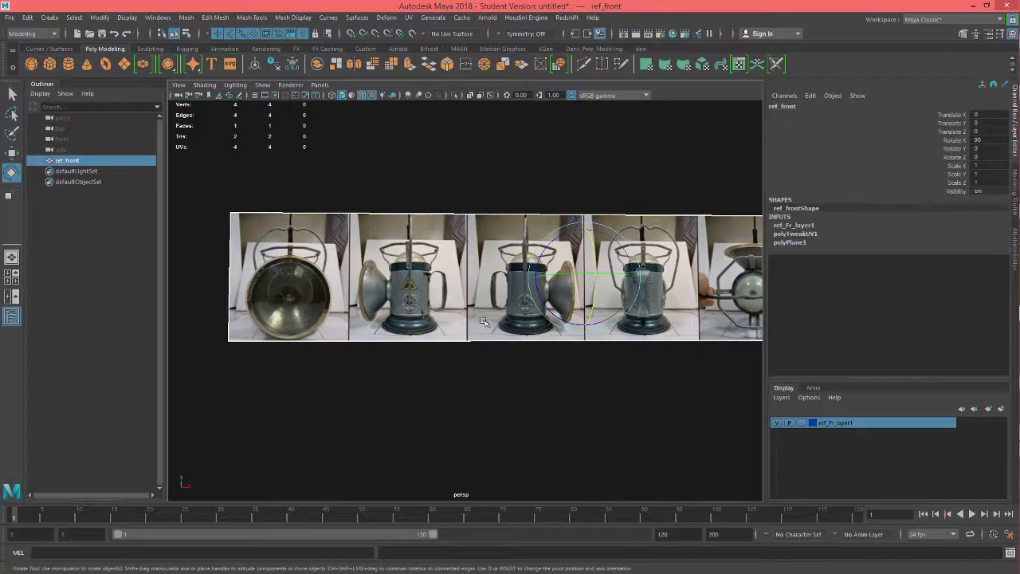
alt+drag(443, 314, 514, 311)
alt+drag(536, 359, 374, 303)
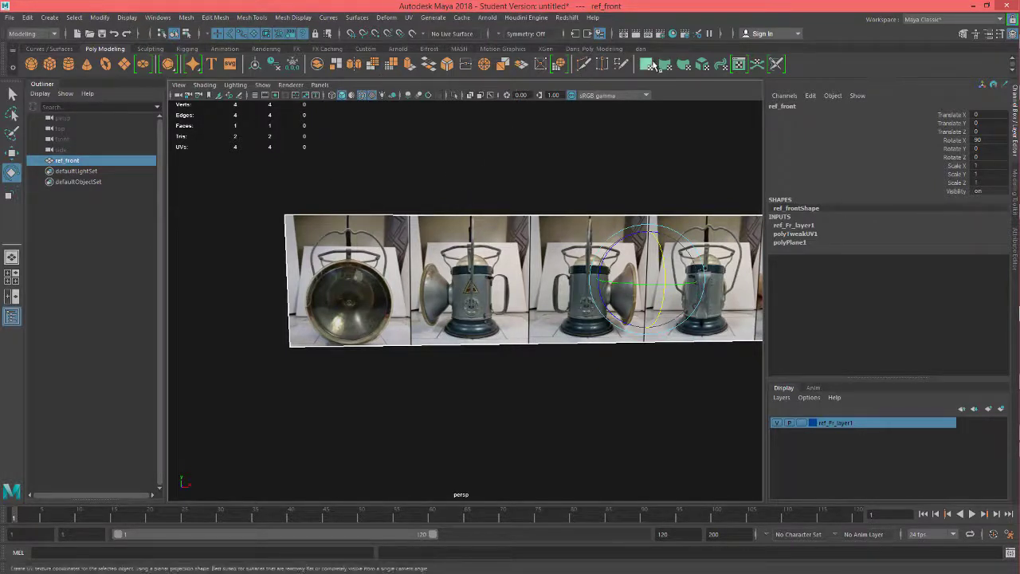
click(584, 65)
scroll(386, 174, up, 3)
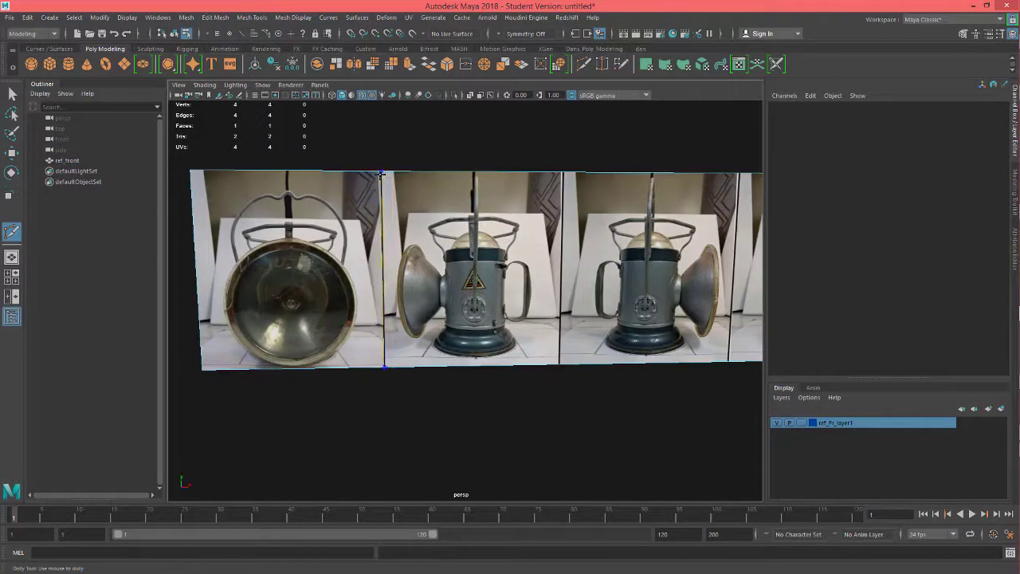
ctrl+click(381, 173)
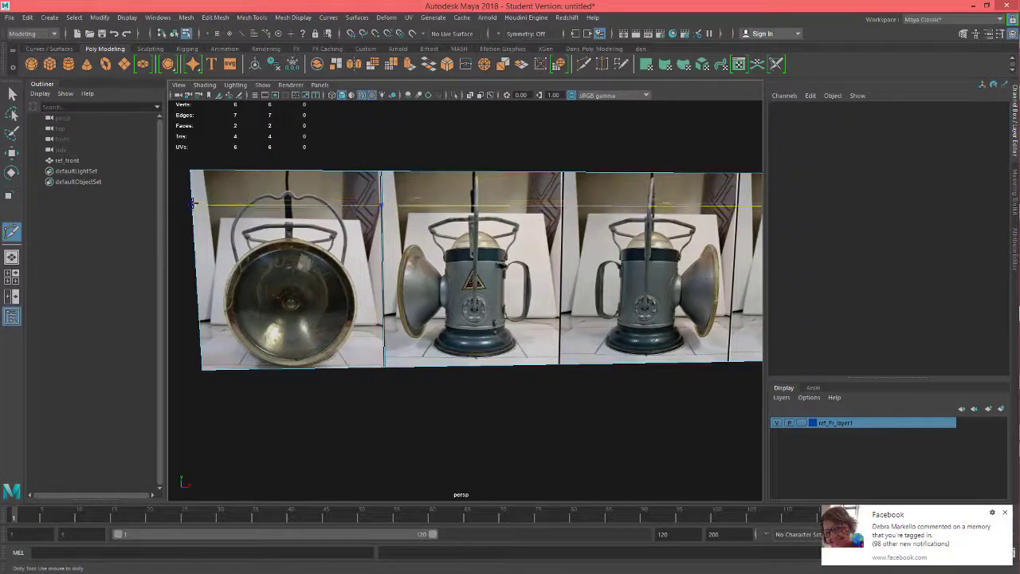
click(563, 172)
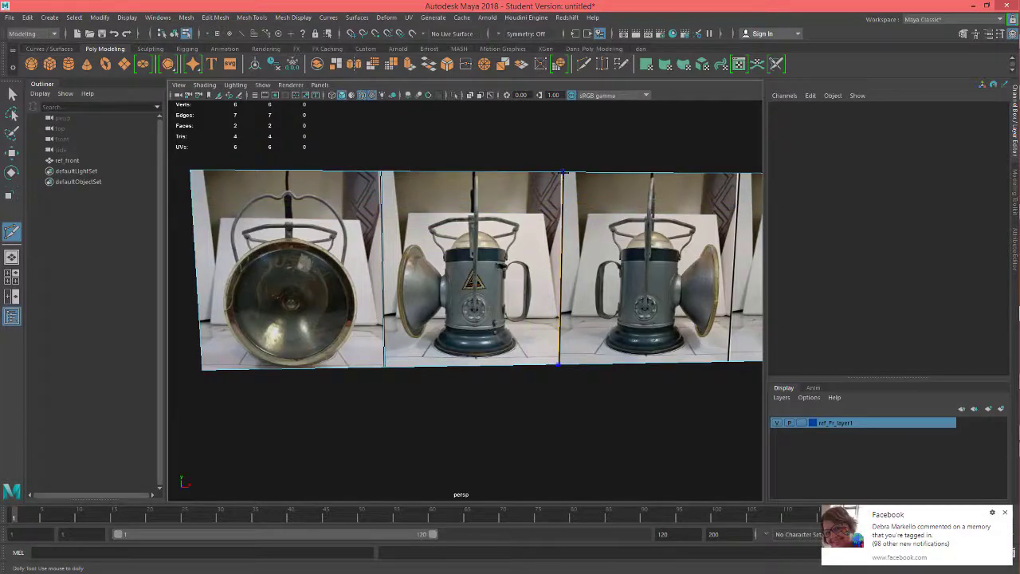
right_click(563, 173)
Cut vertical edges along the dividing lines between the third and fourth and the fourth and fifth lamp views
alt+right_drag(566, 174, 690, 221)
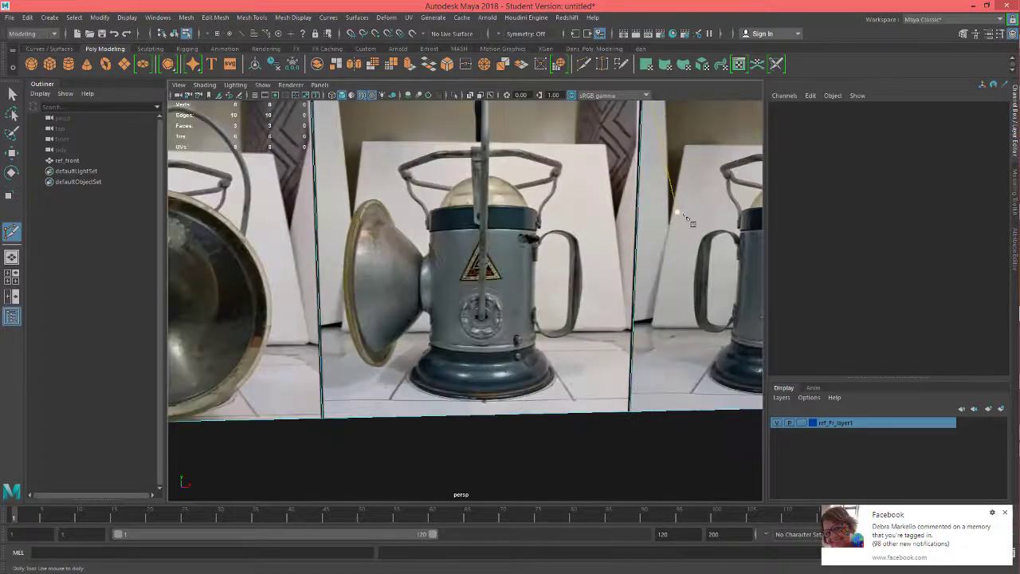
alt+middle_drag(649, 234, 383, 329)
alt+middle_drag(574, 301, 333, 306)
scroll(458, 195, up, 3)
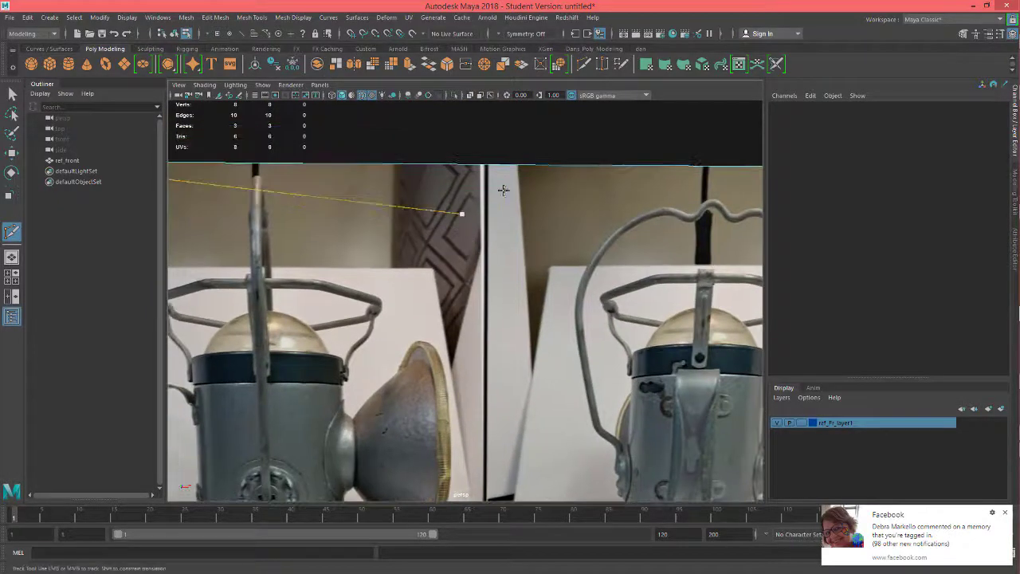
click(486, 167)
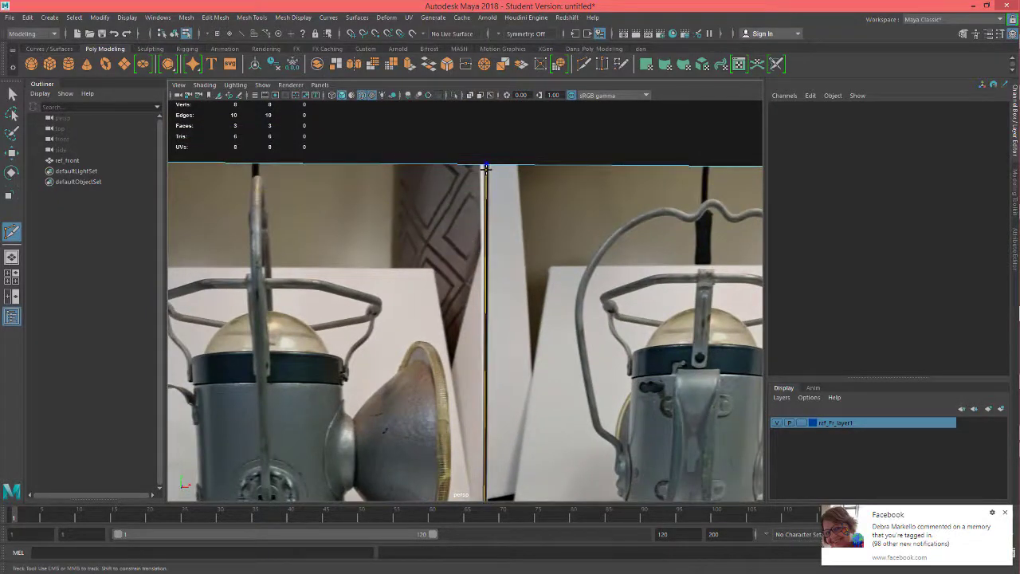
right_click(486, 167)
alt+middle_drag(488, 169, 249, 175)
alt+middle_drag(627, 177, 490, 196)
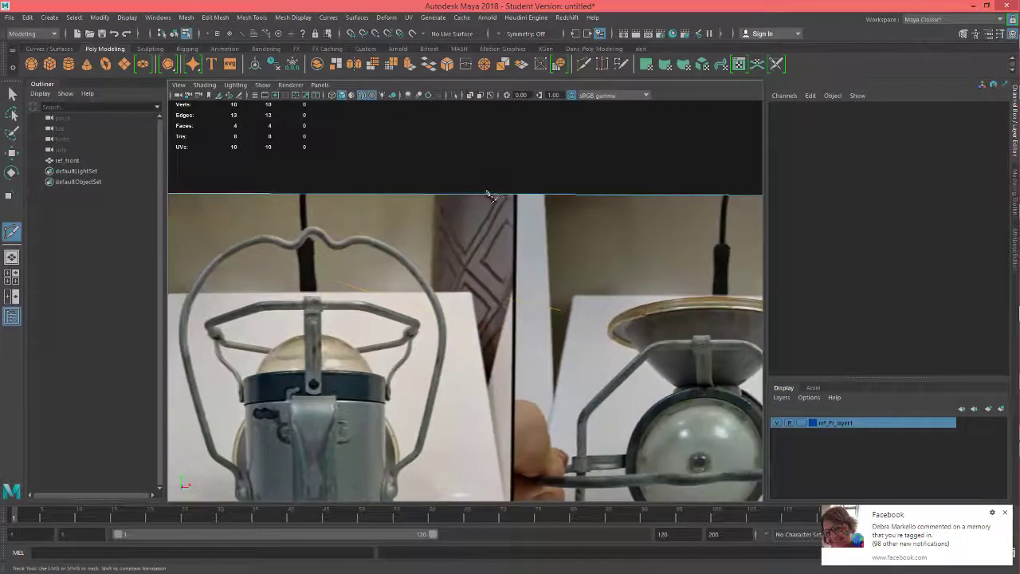
click(515, 195)
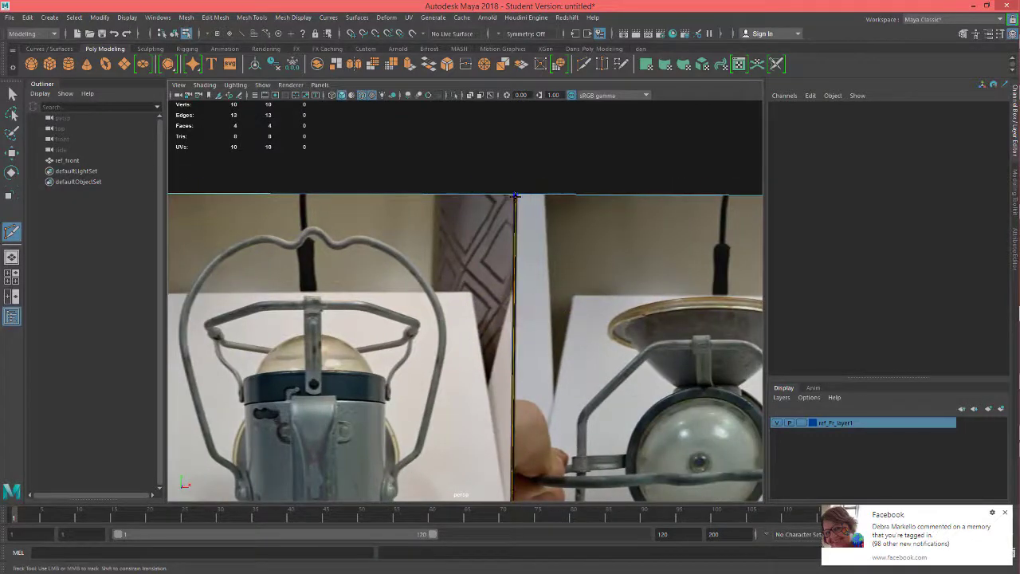
ctrl+click(515, 196)
Cut a vertical edge along the dividing line between the fifth and sixth lamp views and leave the Multi-Cut tool
alt+middle_drag(741, 291, 508, 281)
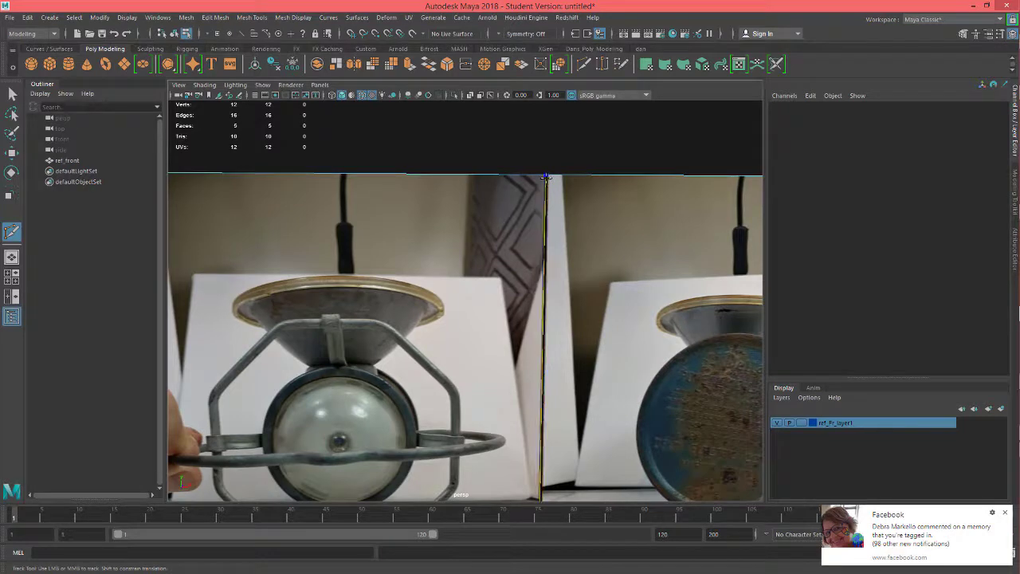
ctrl+click(545, 176)
alt+middle_drag(701, 287, 594, 269)
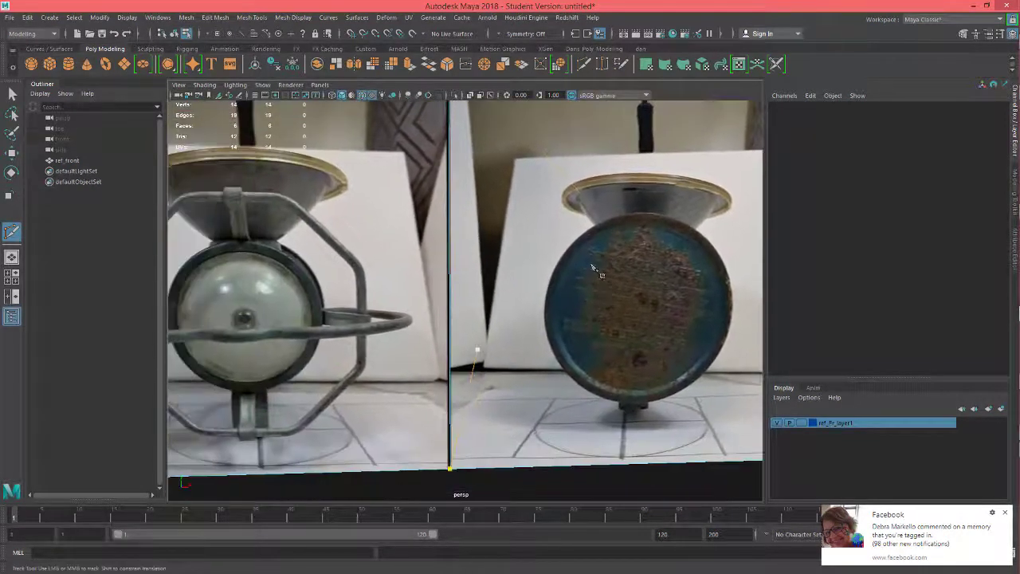
alt+right_drag(585, 260, 523, 269)
key(w)
Select the face with the first lamp view and detach it from the rest of the ref_front plane
alt+middle_drag(478, 289, 614, 263)
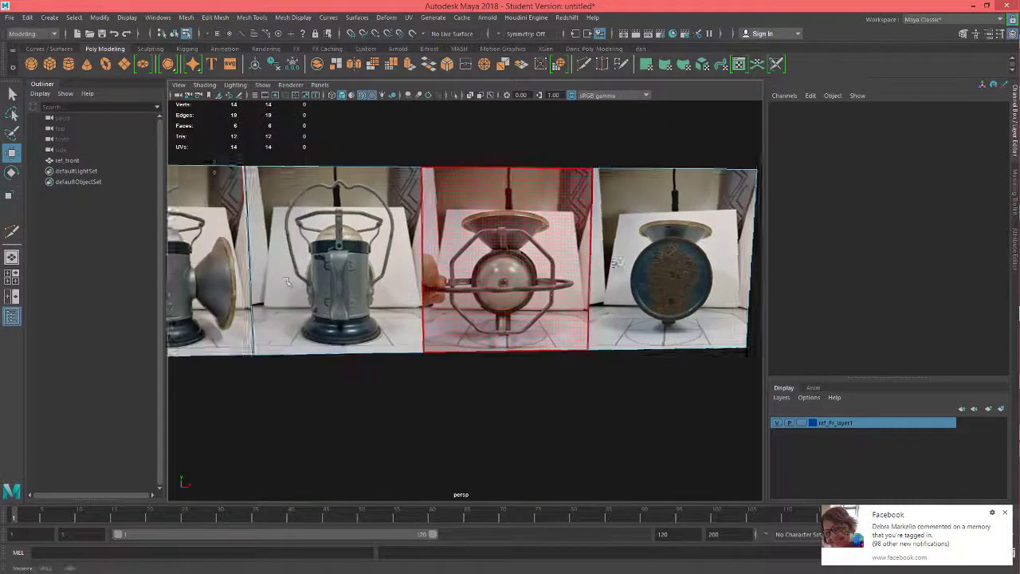
scroll(311, 275, down, 6)
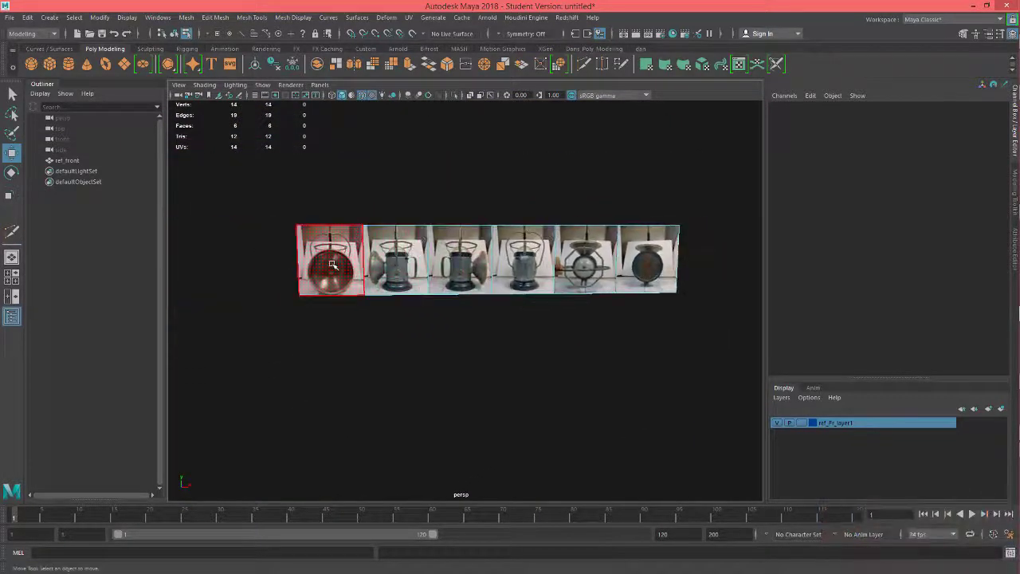
click(332, 264)
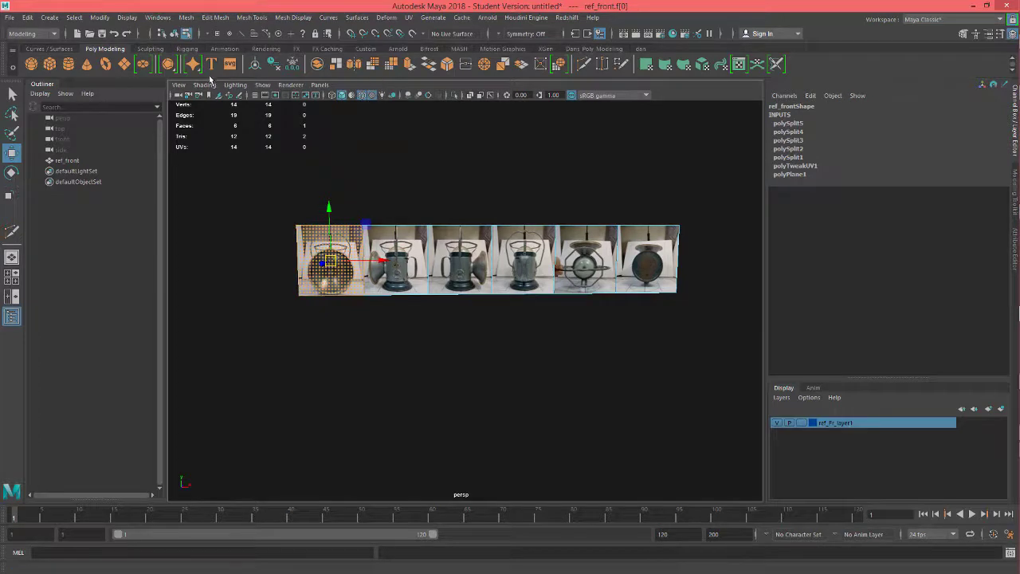
click(590, 51)
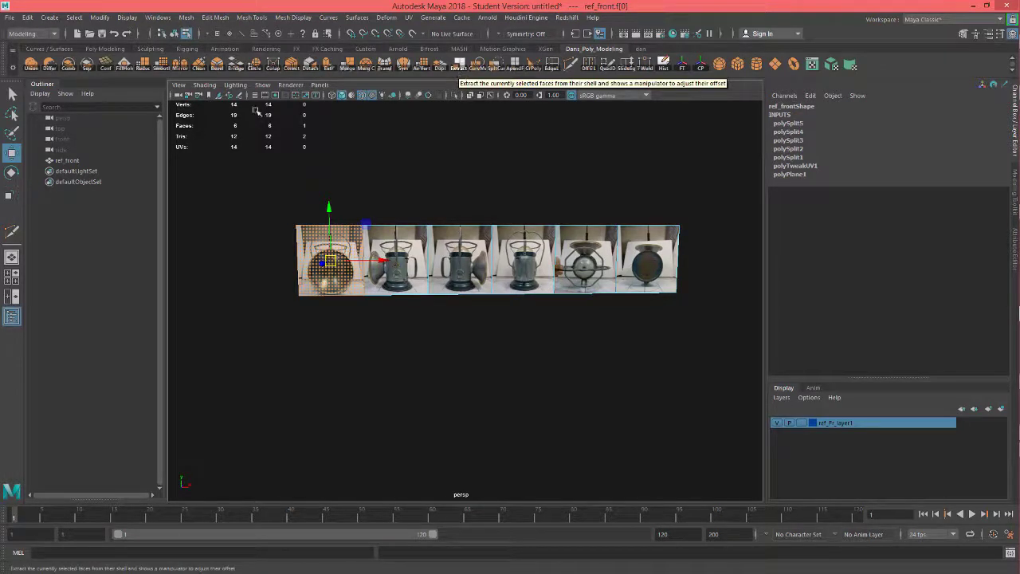
click(311, 68)
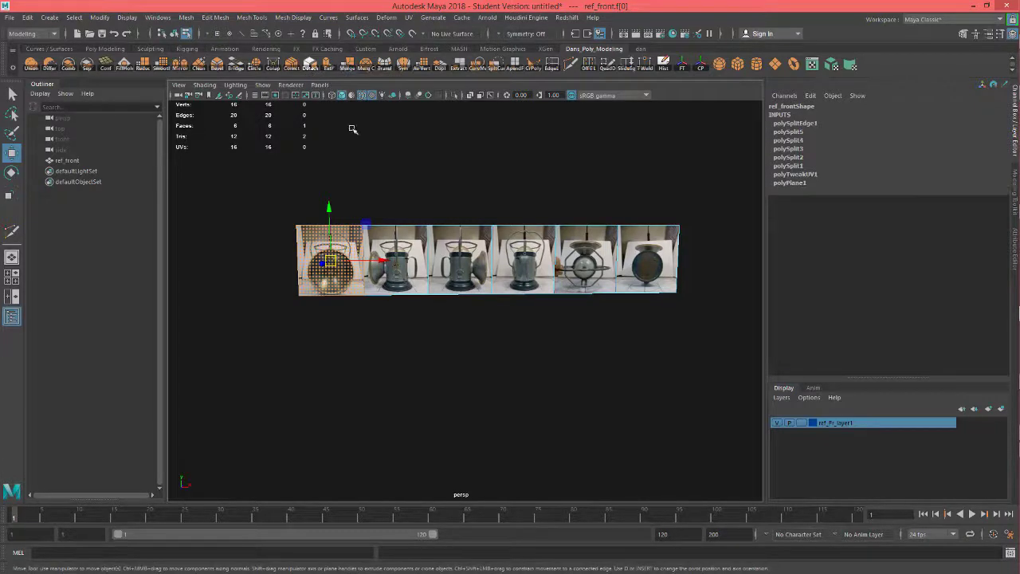
Select the faces of the other five lamp views together and run Detach on them
click(390, 285)
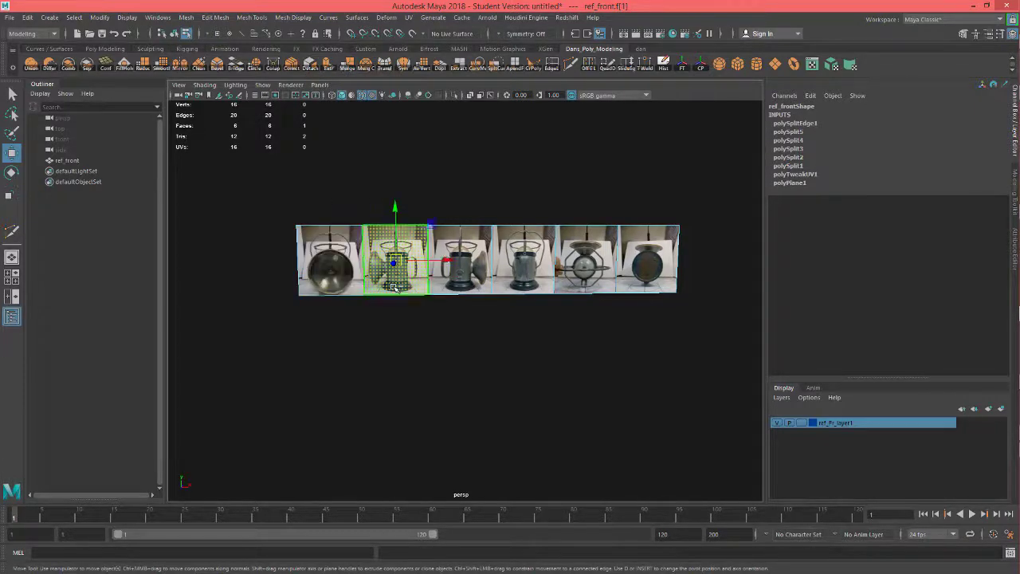
shift+click(470, 279)
shift+click(549, 271)
shift+click(589, 271)
shift+click(641, 274)
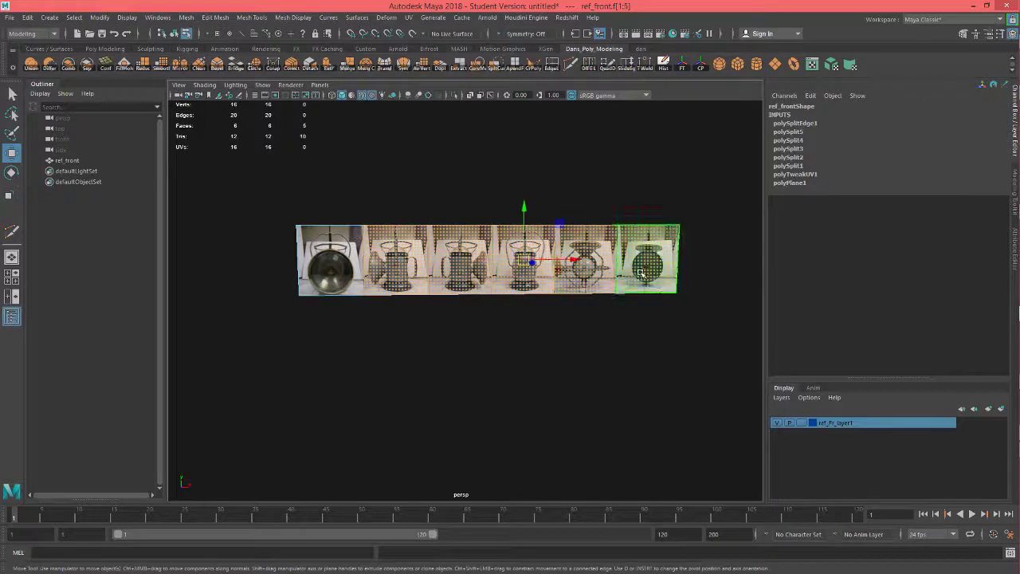
click(310, 65)
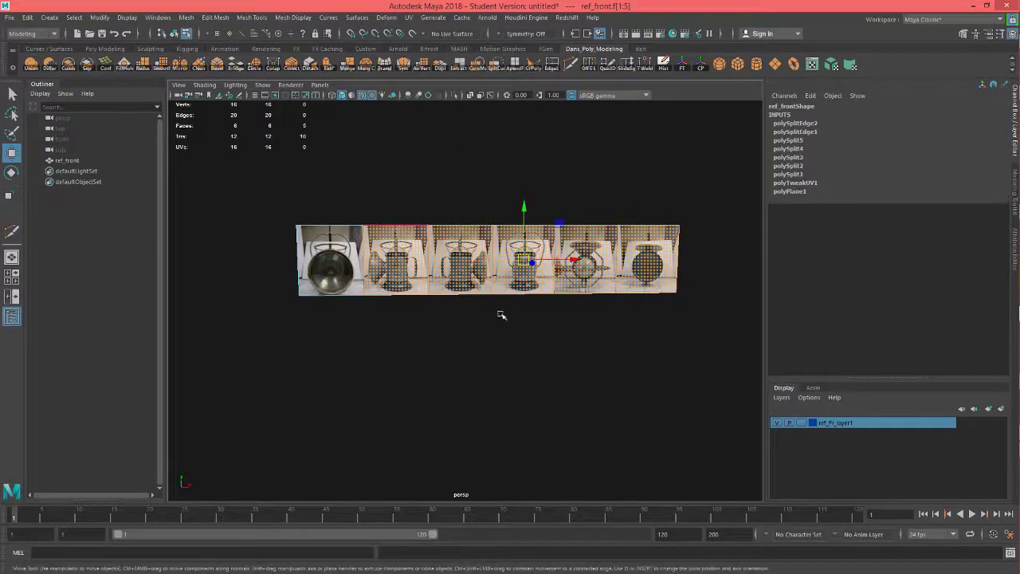
Test the separation by moving the second, last and first lamp-view faces in turn, undoing each move
click(390, 285)
drag(394, 214, 394, 165)
key(ctrl+z)
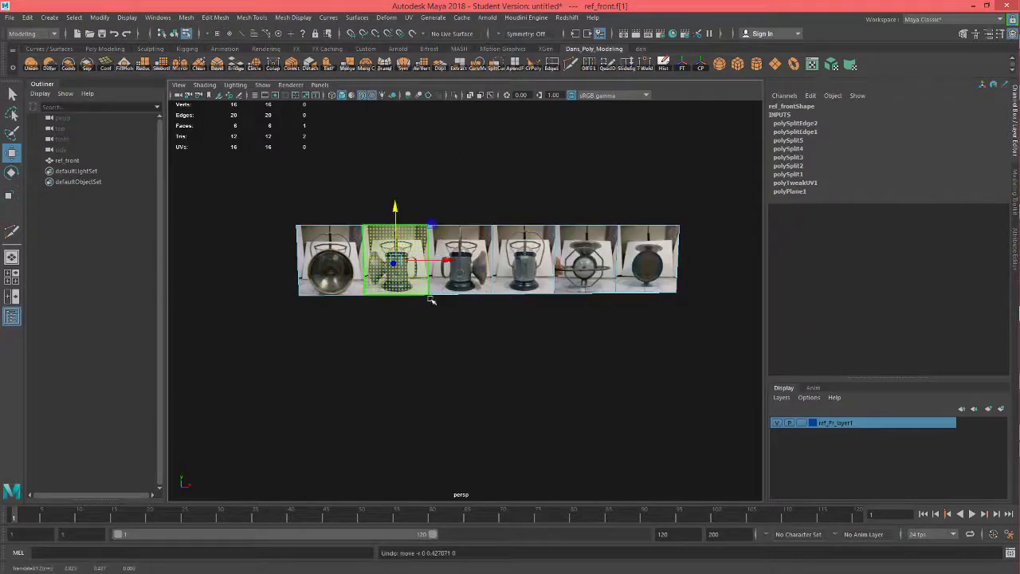
click(679, 277)
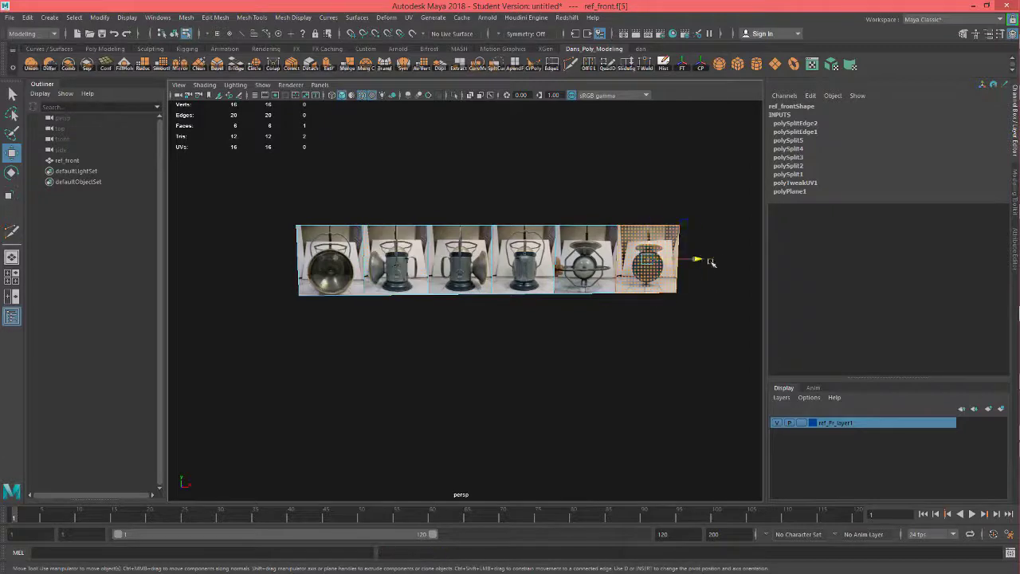
drag(685, 261, 713, 262)
key(ctrl+z)
click(394, 271)
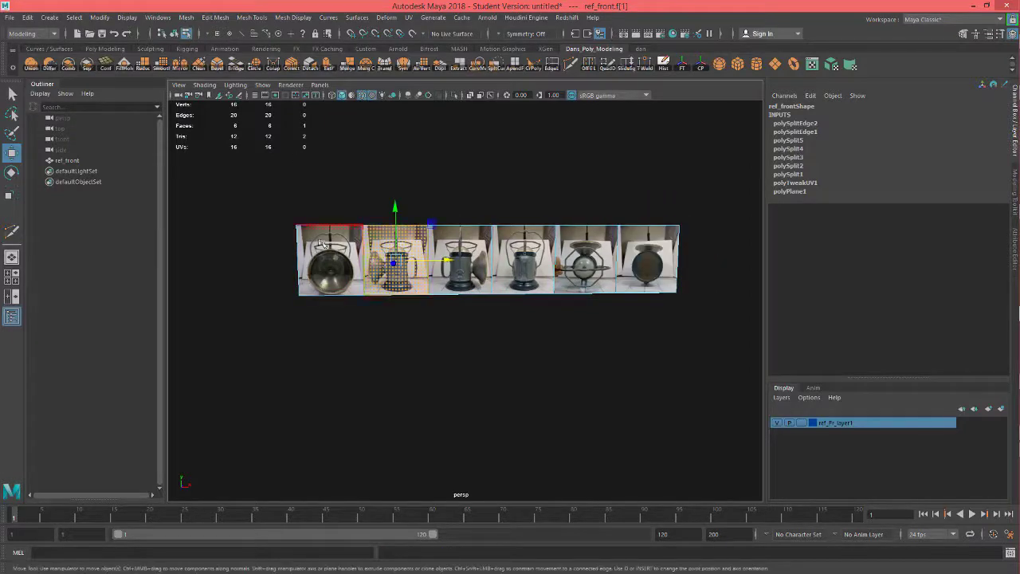
click(351, 267)
drag(369, 264, 360, 264)
key(ctrl+z)
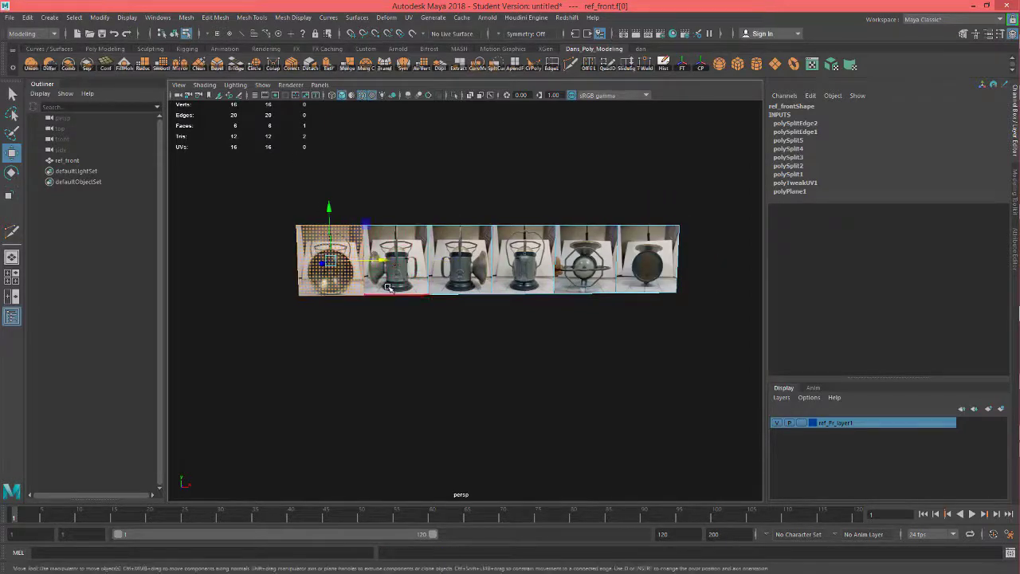
Detach the second, third, fourth and fifth lamp-view faces one at a time, then test-move the fifth face and undo it
click(388, 291)
key(ctrl+F11)
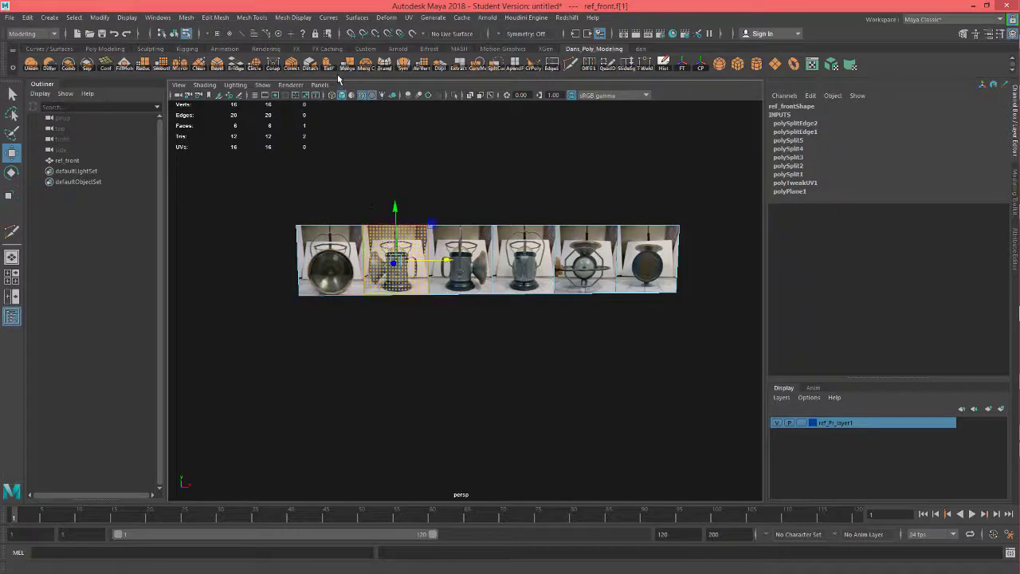
click(310, 64)
click(480, 284)
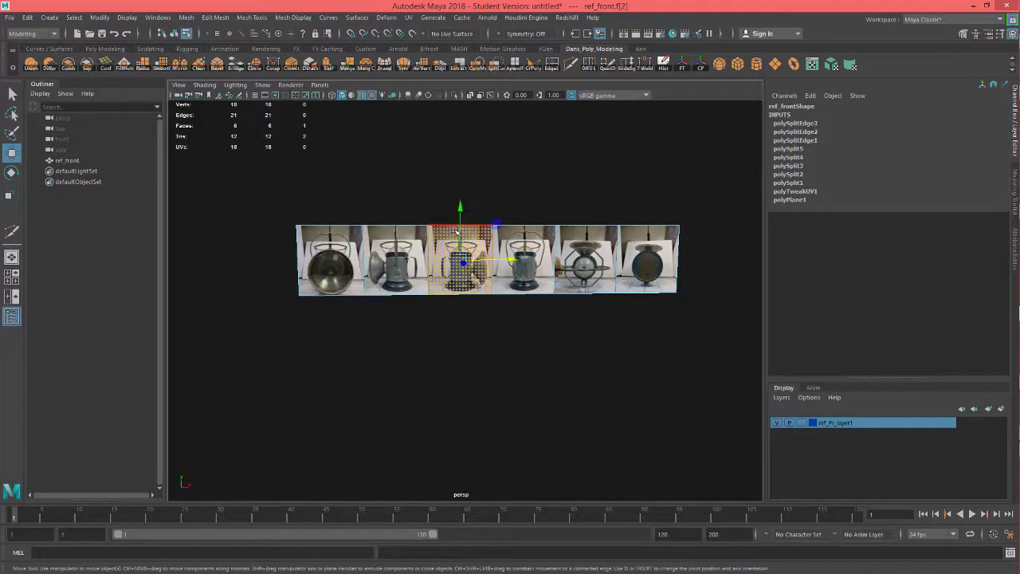
key(ctrl+shift+d)
click(532, 284)
key(ctrl+shift+d)
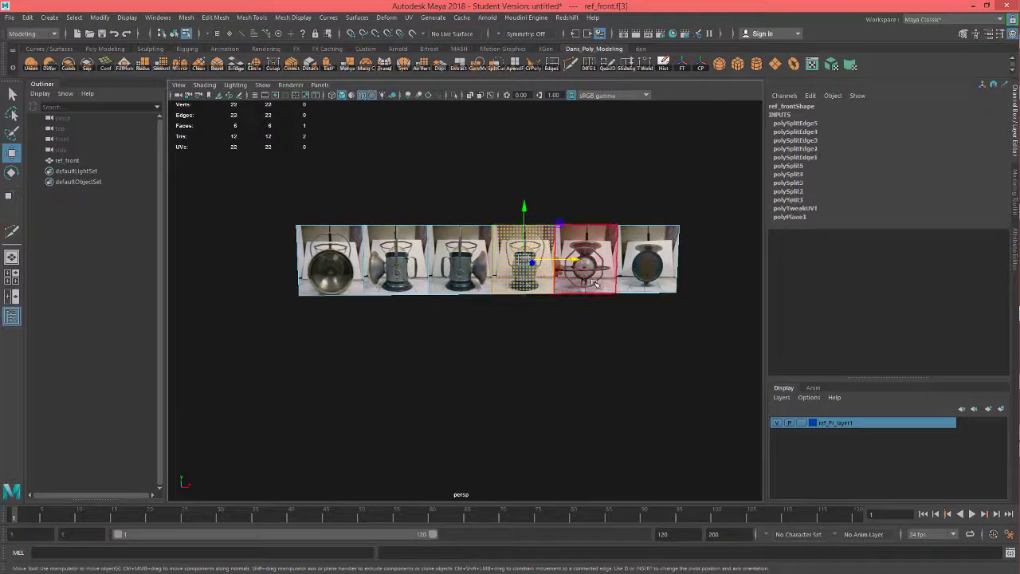
click(593, 283)
key(ctrl+shift+d)
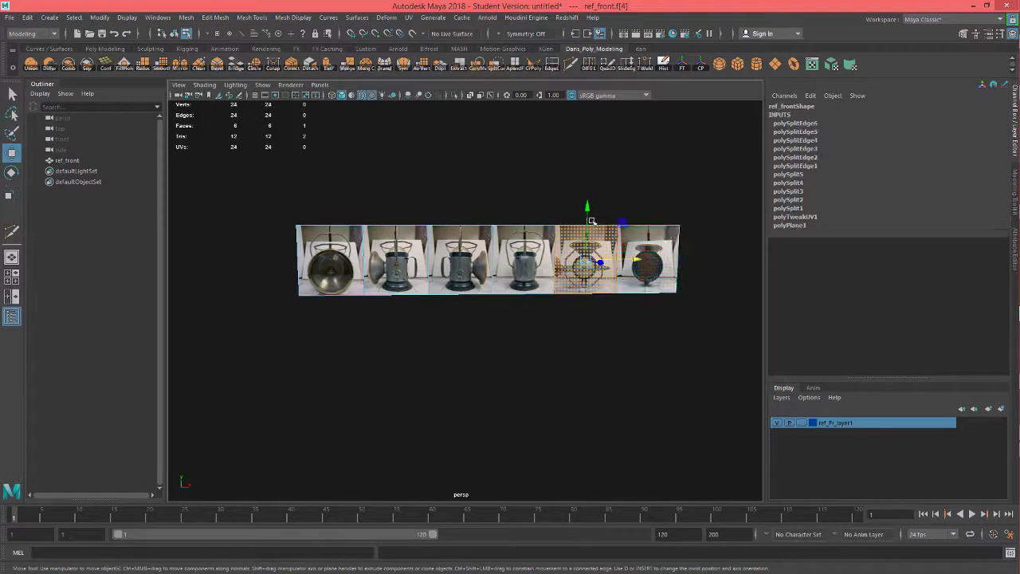
drag(588, 210, 588, 196)
key(ctrl+z)
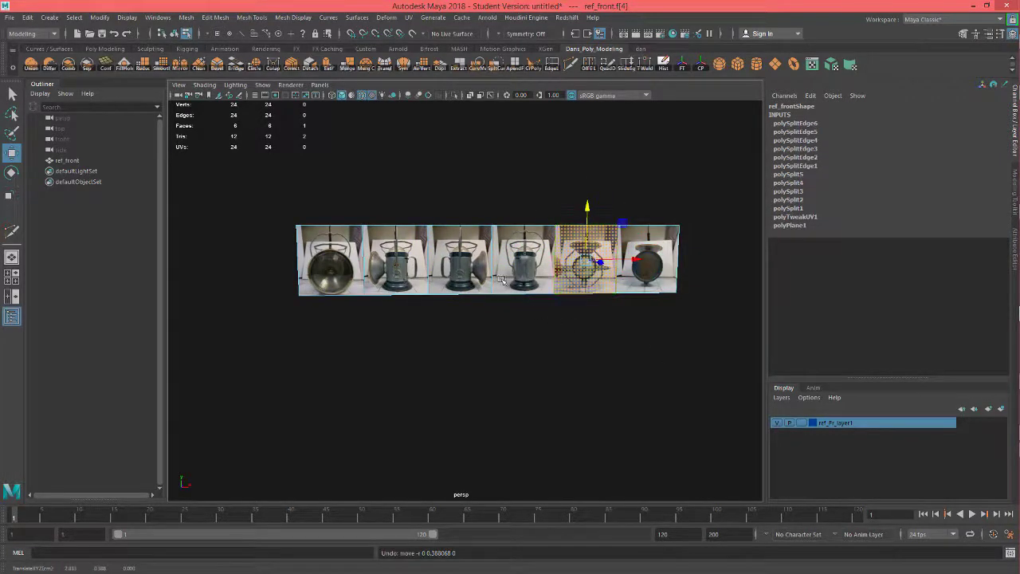
Return ref_front to object mode and separate the mesh into individual objects for each lamp view
right_drag(449, 257, 502, 241)
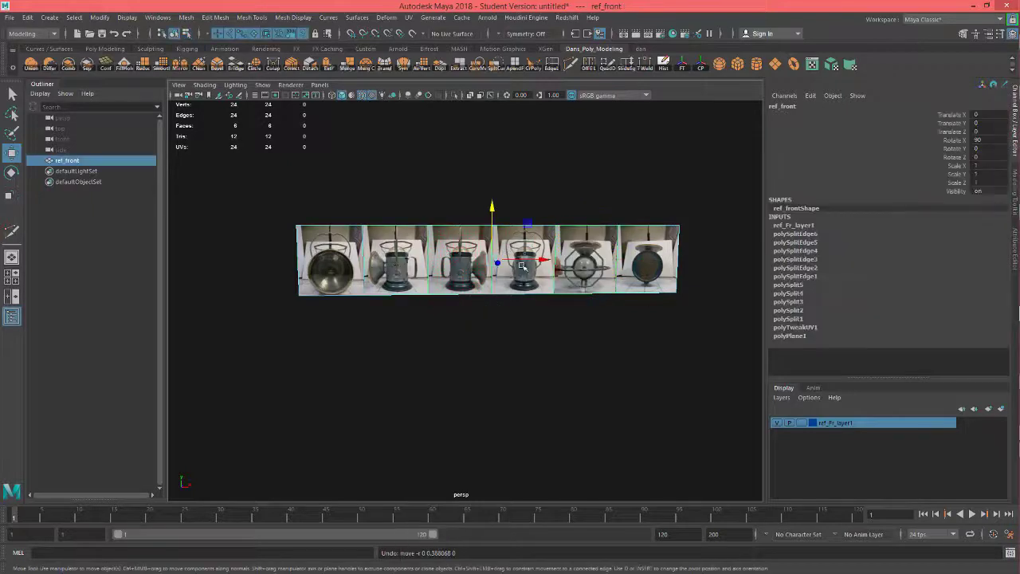
alt+drag(533, 303, 518, 302)
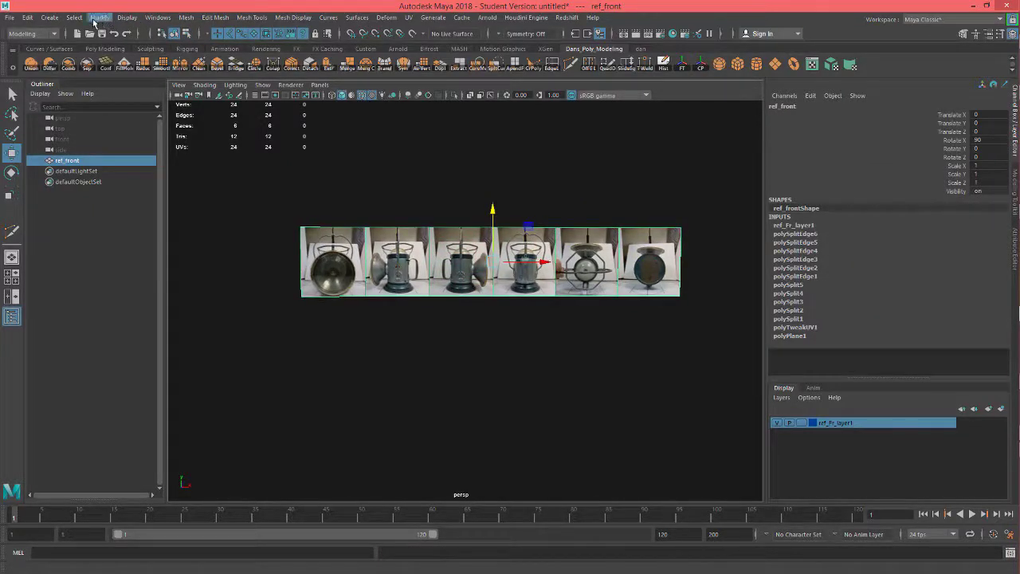
click(187, 18)
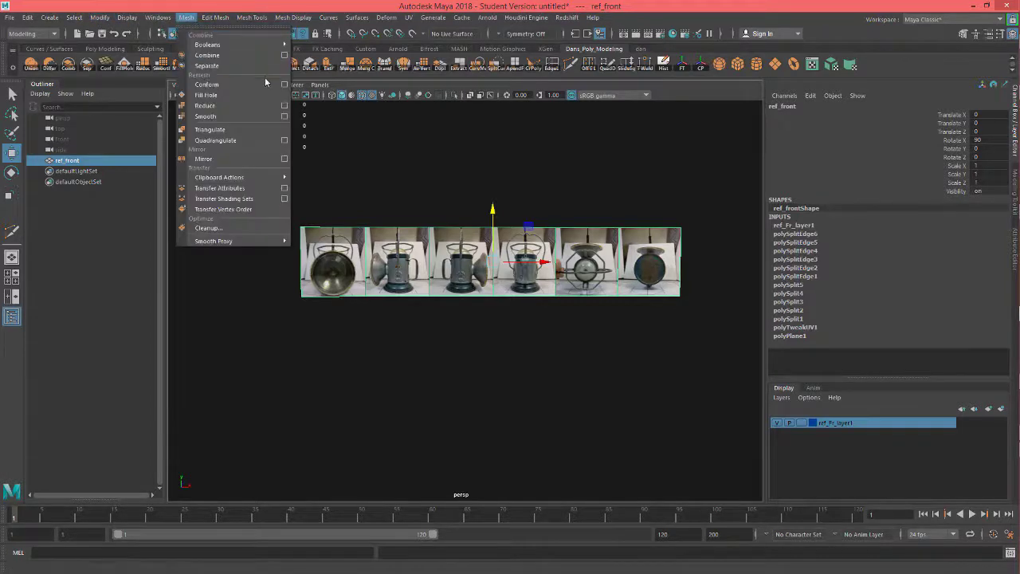
click(235, 67)
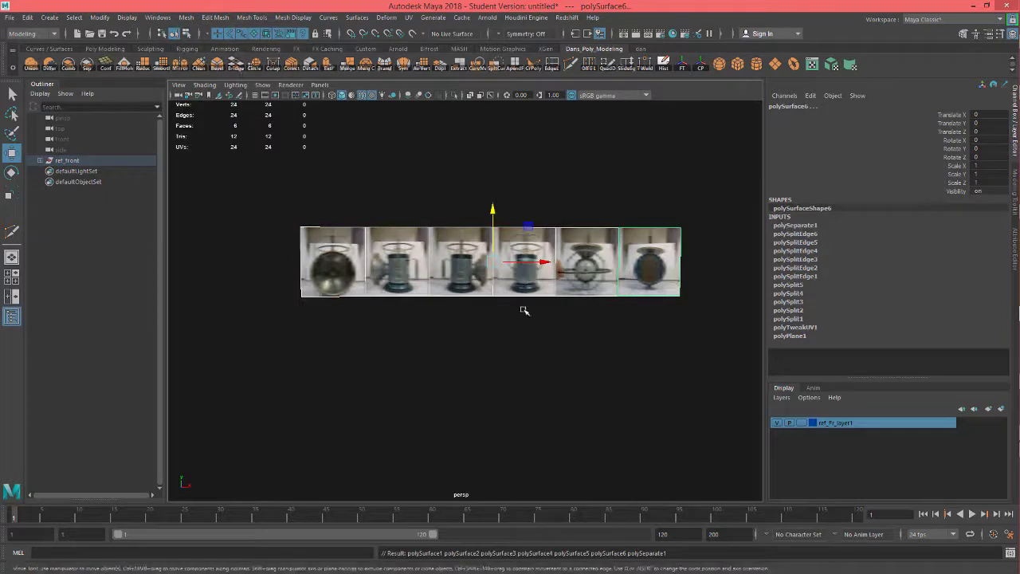
Check that each lamp view is its own object by selecting the planes one after another
scroll(563, 289, up, 3)
alt+middle_drag(563, 288, 511, 338)
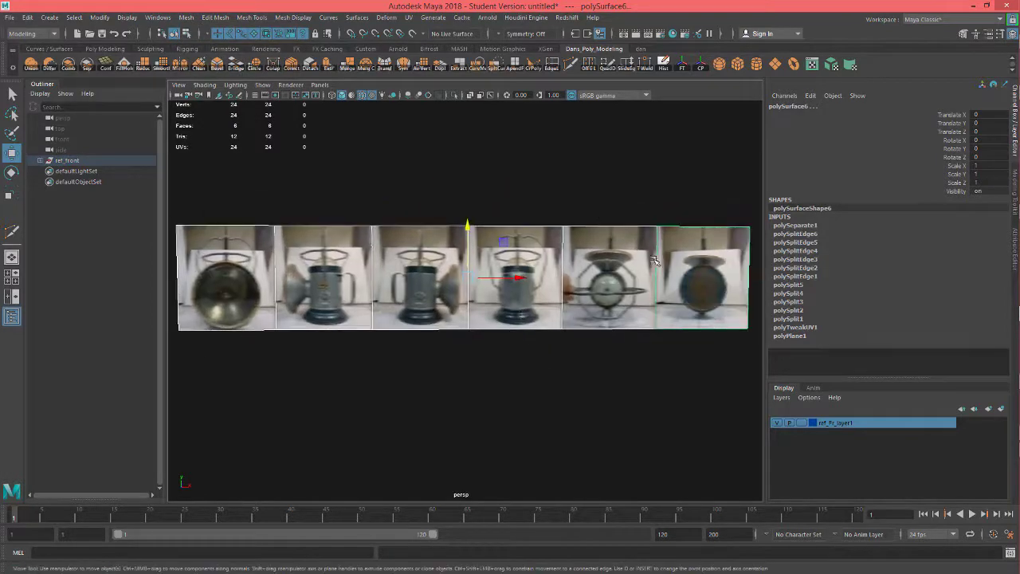
click(609, 264)
click(503, 265)
click(434, 273)
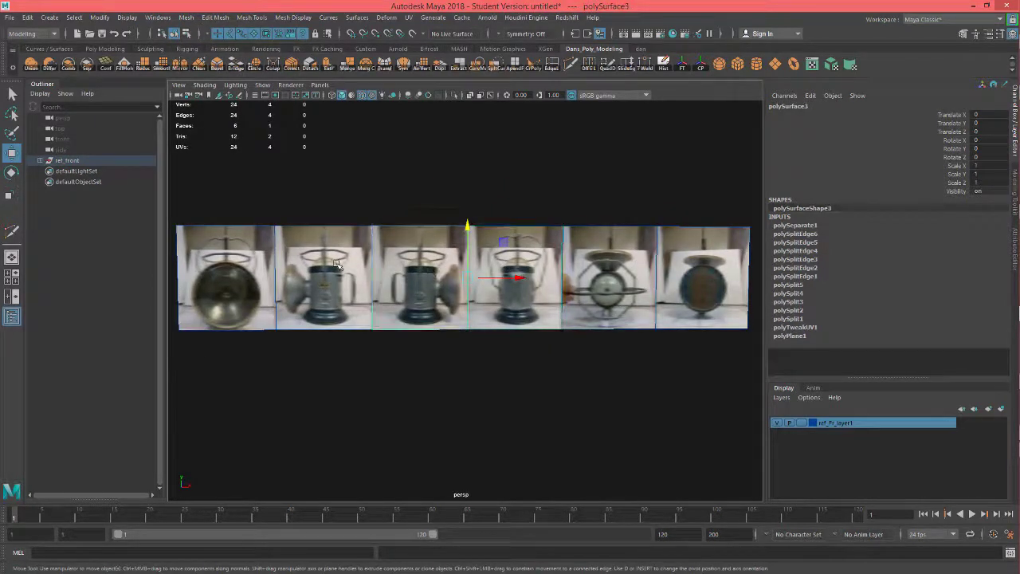
click(314, 264)
click(227, 262)
click(592, 282)
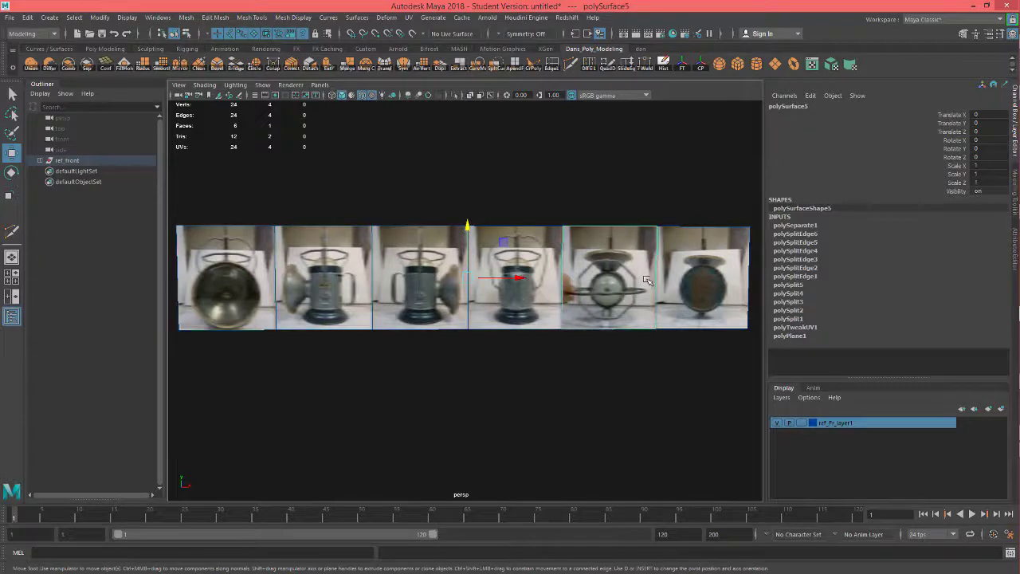
Select all six lamp-view planes and delete their construction history
scroll(649, 284, down, 3)
drag(707, 359, 192, 167)
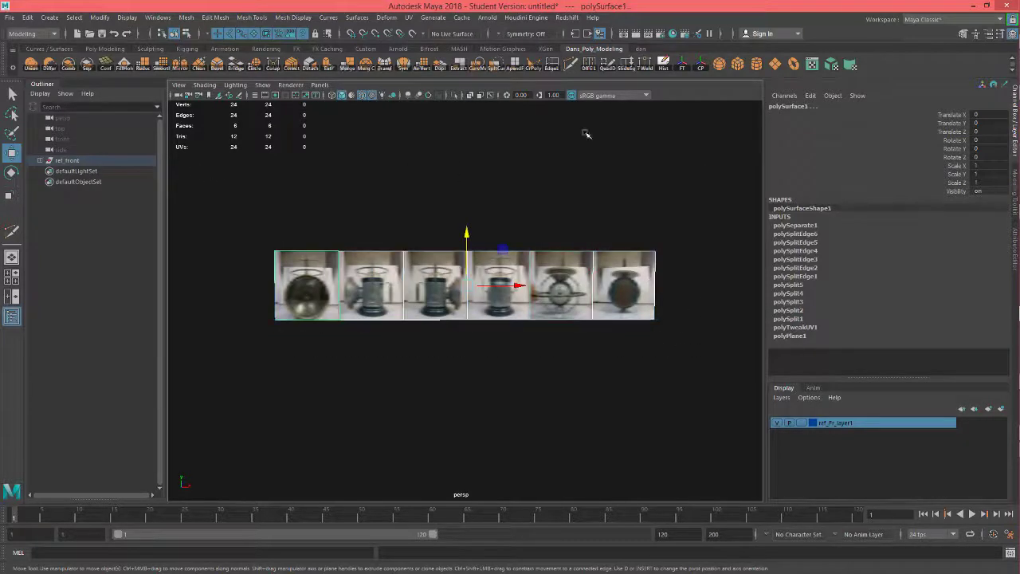
click(666, 65)
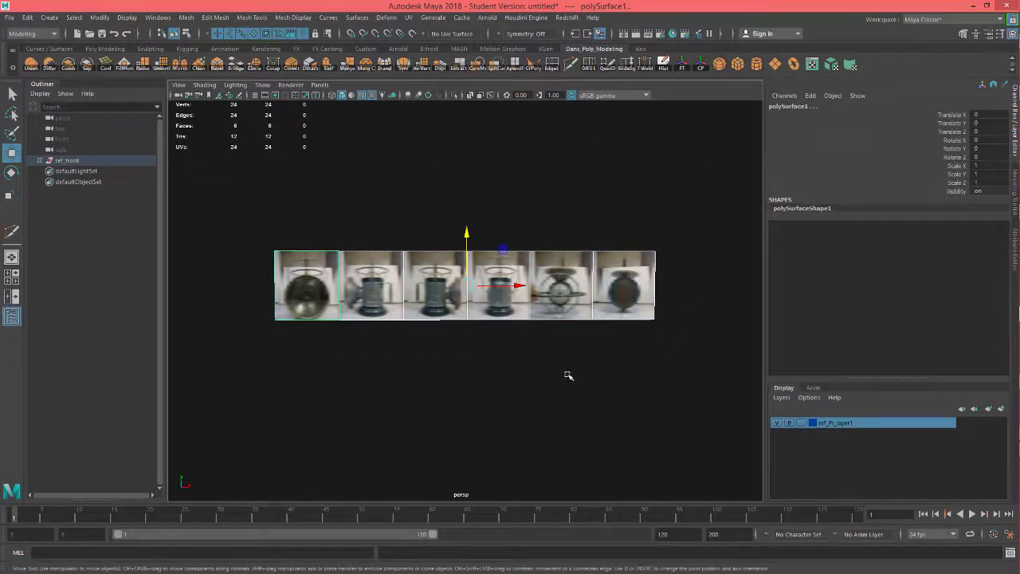
Select all six lamp-view planes together and center their pivots
click(312, 287)
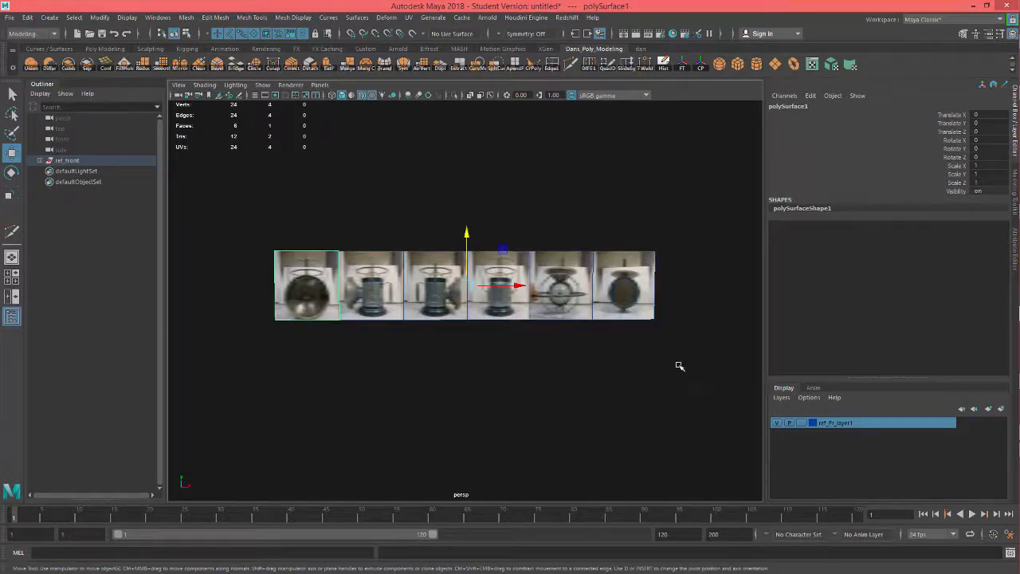
drag(679, 366, 201, 214)
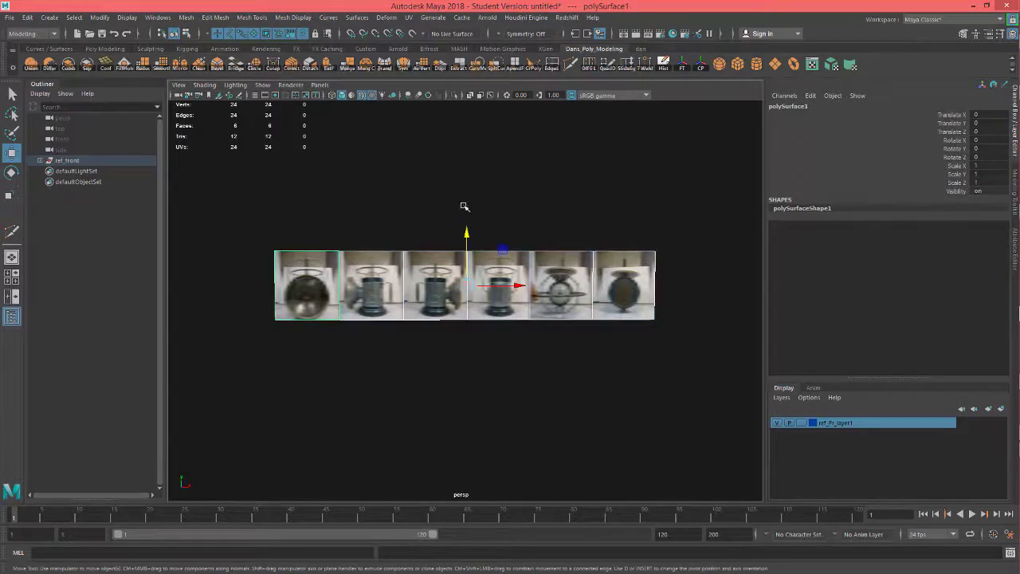
click(703, 65)
Check the pivot position of the second through sixth lamp-view planes by selecting each in turn
click(373, 298)
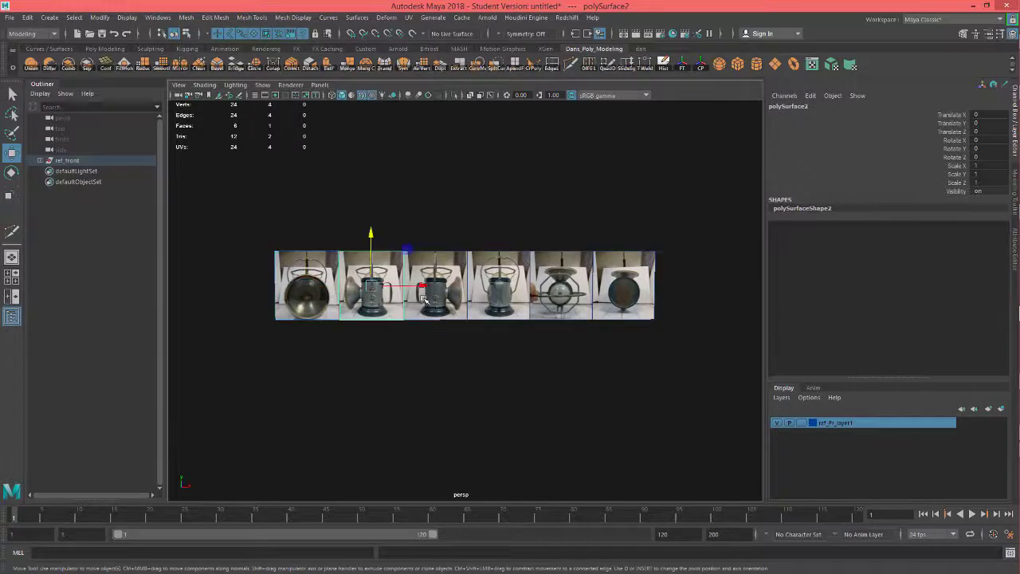
click(429, 299)
click(502, 303)
click(558, 305)
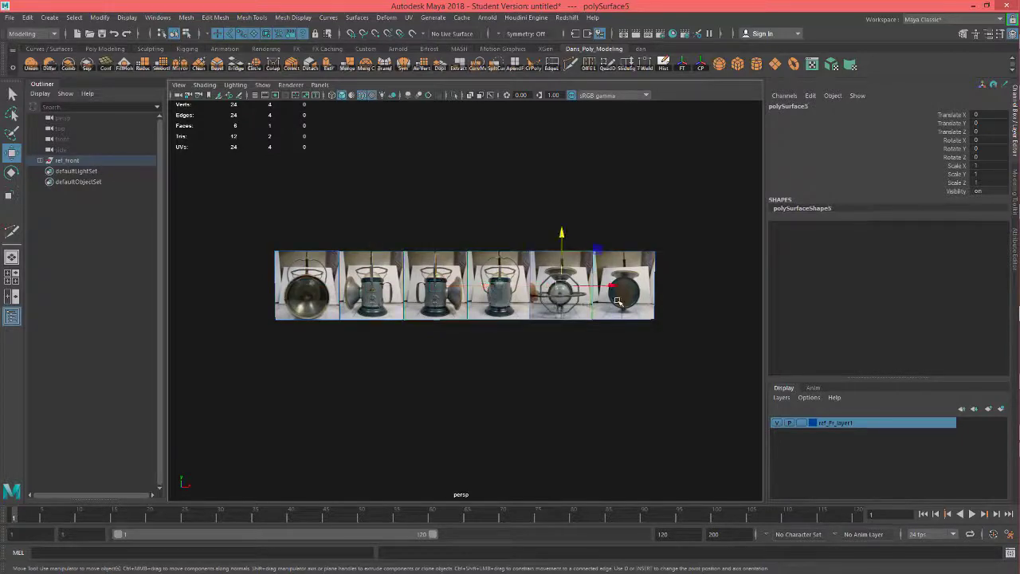
click(620, 300)
alt+middle_drag(387, 353, 419, 353)
scroll(346, 321, up, 4)
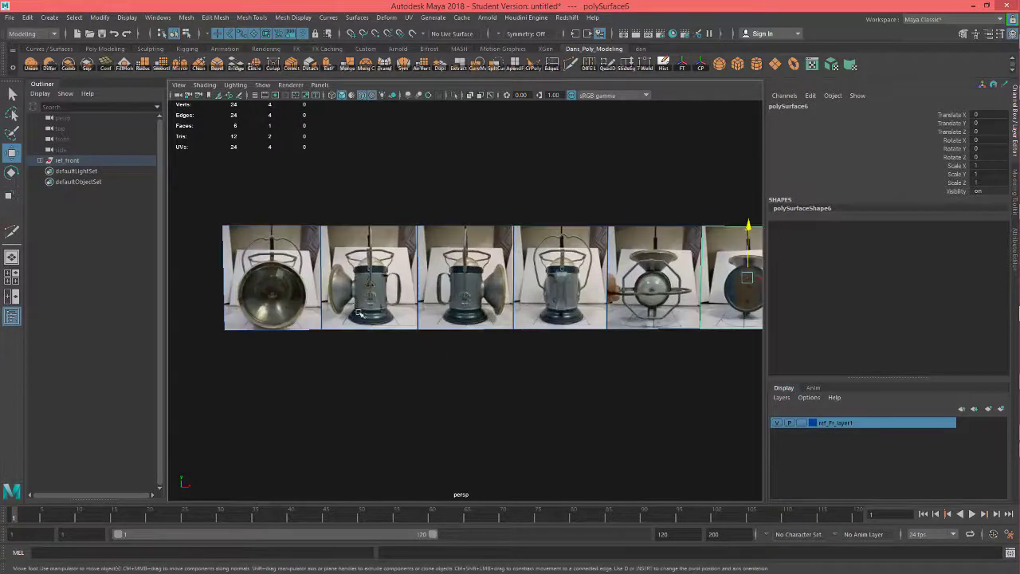
Show the grid and move the plane with the first lamp view along X to the grid center, at about 4.713
click(257, 282)
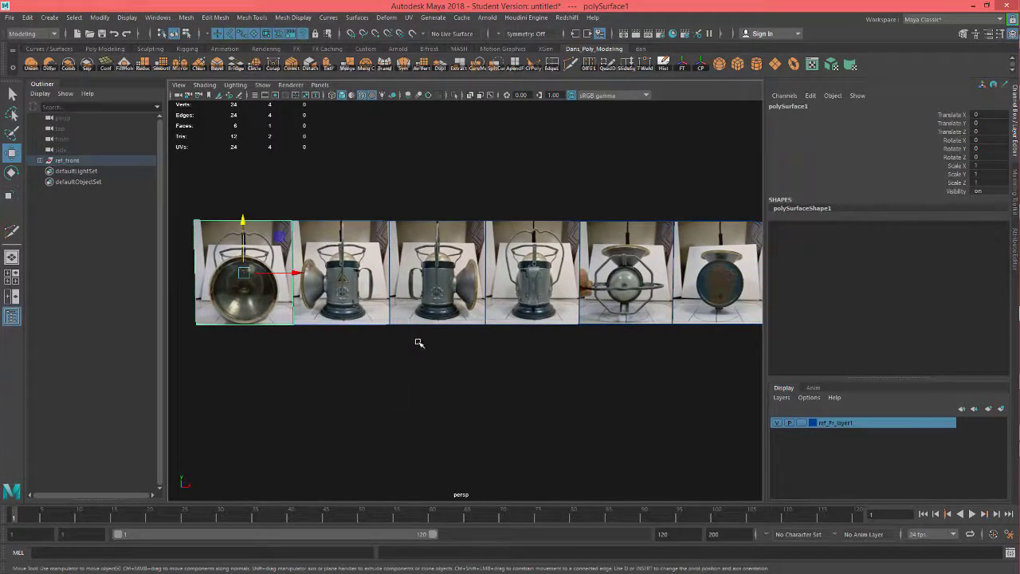
alt+drag(419, 343, 462, 403)
alt+right_drag(462, 403, 433, 383)
alt+drag(432, 382, 180, 506)
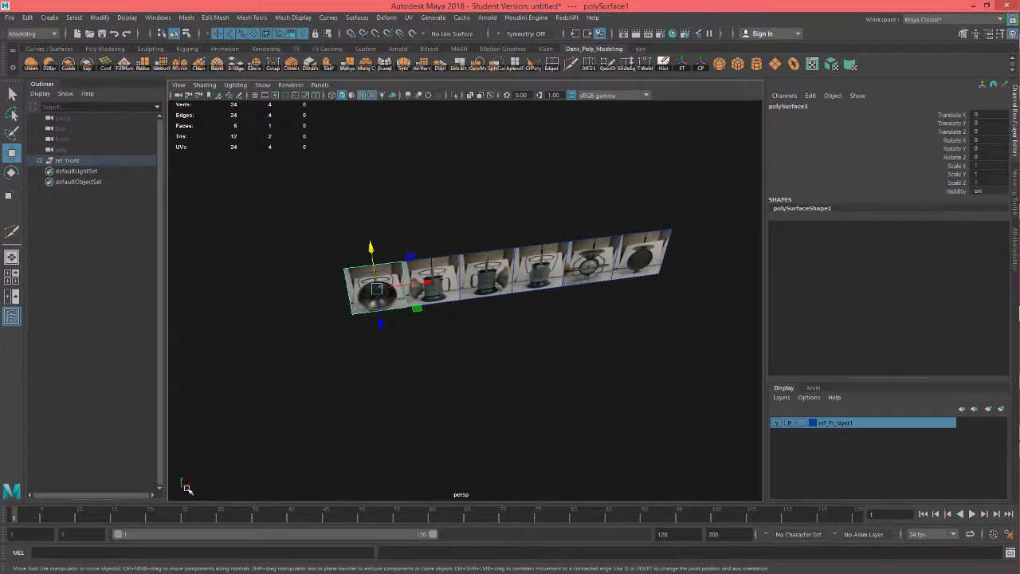
alt+drag(273, 477, 397, 343)
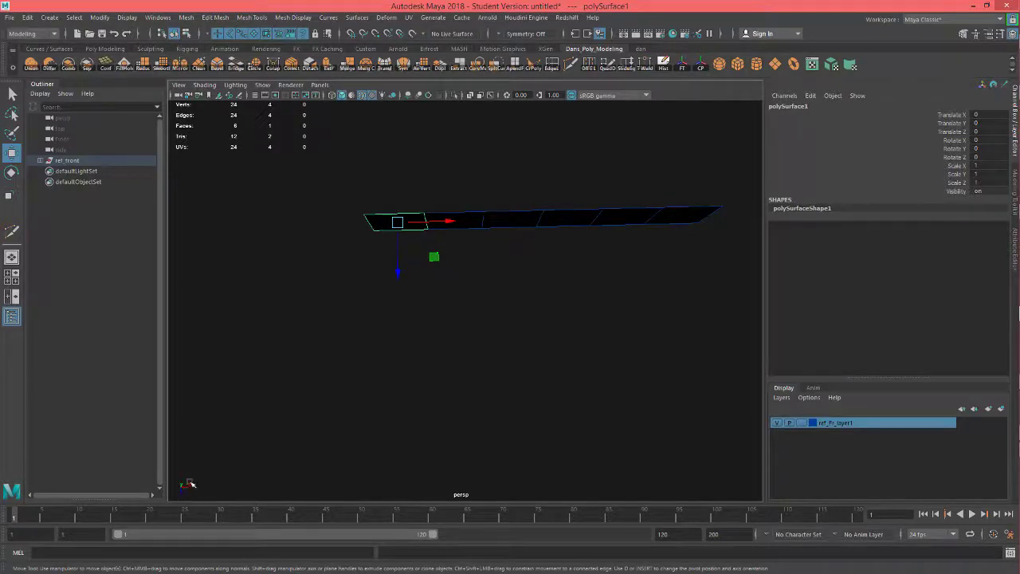
alt+drag(190, 484, 250, 489)
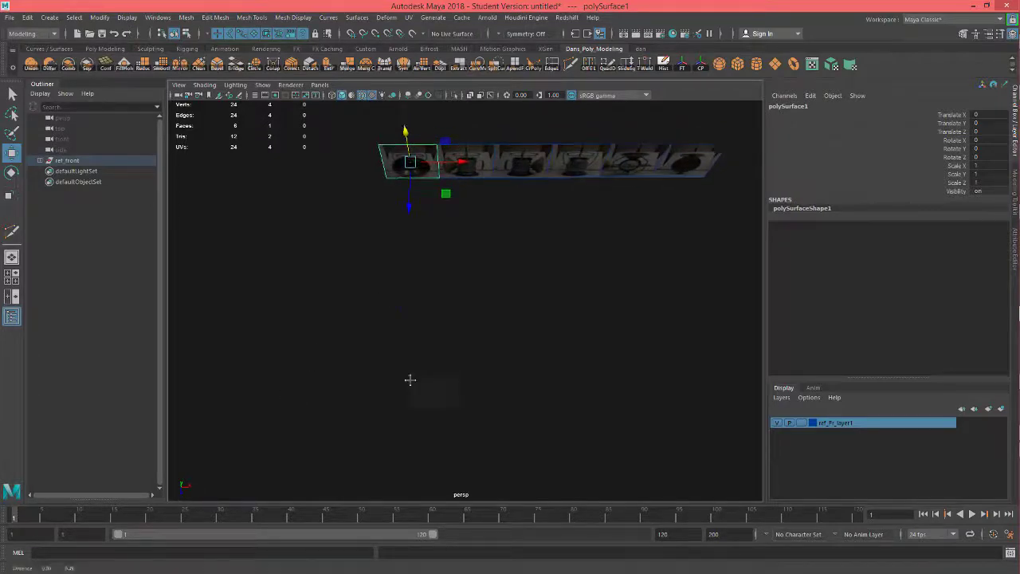
alt+drag(409, 380, 416, 327)
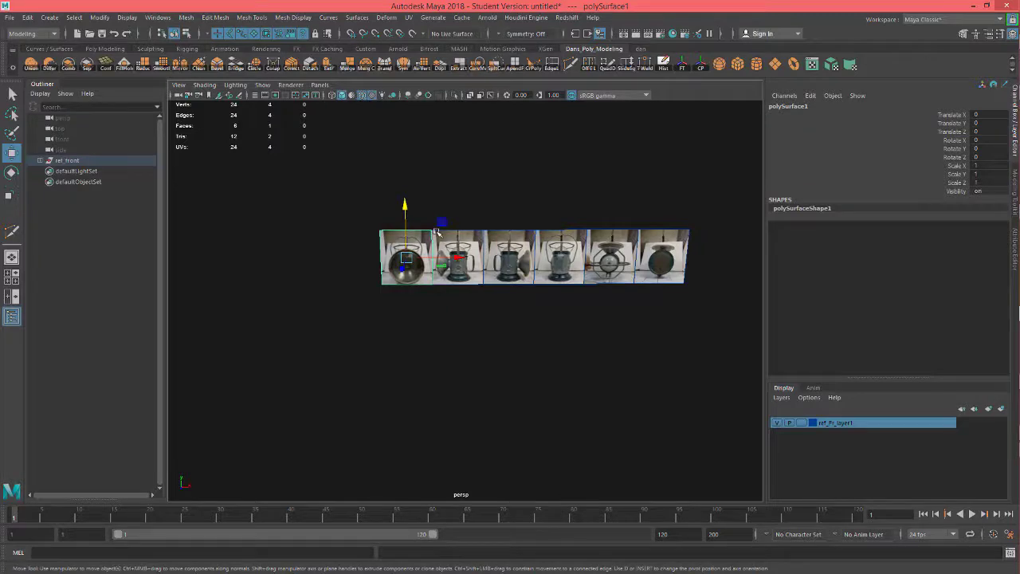
alt+middle_drag(497, 243, 437, 273)
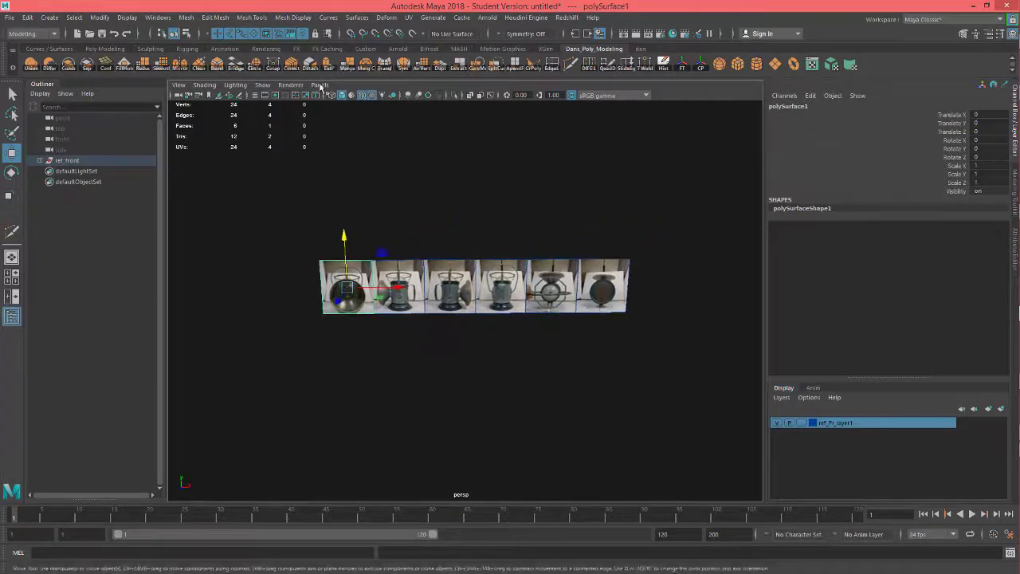
click(255, 95)
alt+drag(499, 312, 497, 344)
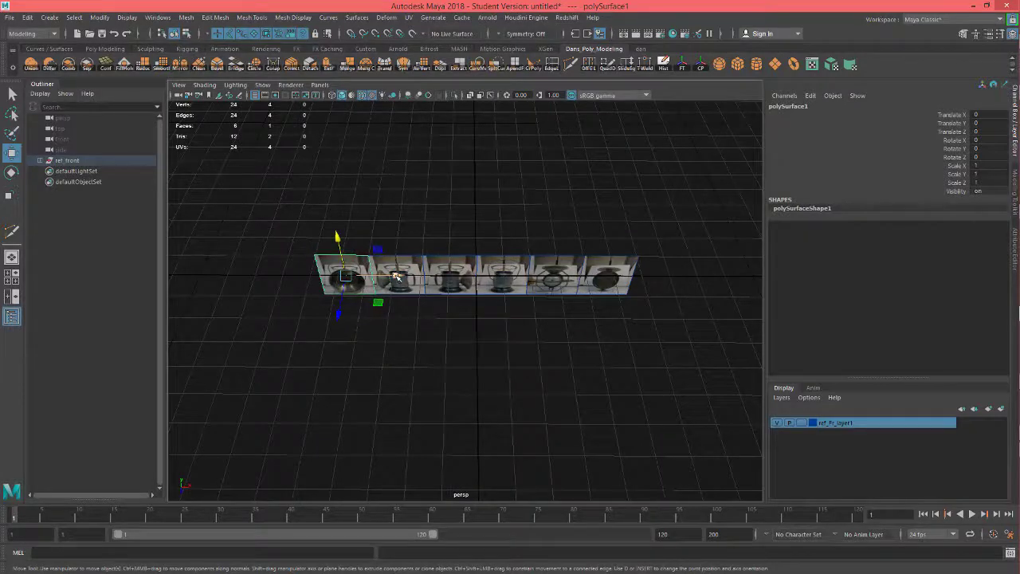
drag(397, 278, 470, 321)
Rotate the plane with the second lamp view -90 degrees in Z so it stands perpendicular to the front view
alt+middle_drag(360, 323, 350, 335)
alt+right_drag(350, 334, 403, 306)
alt+middle_drag(431, 339, 497, 348)
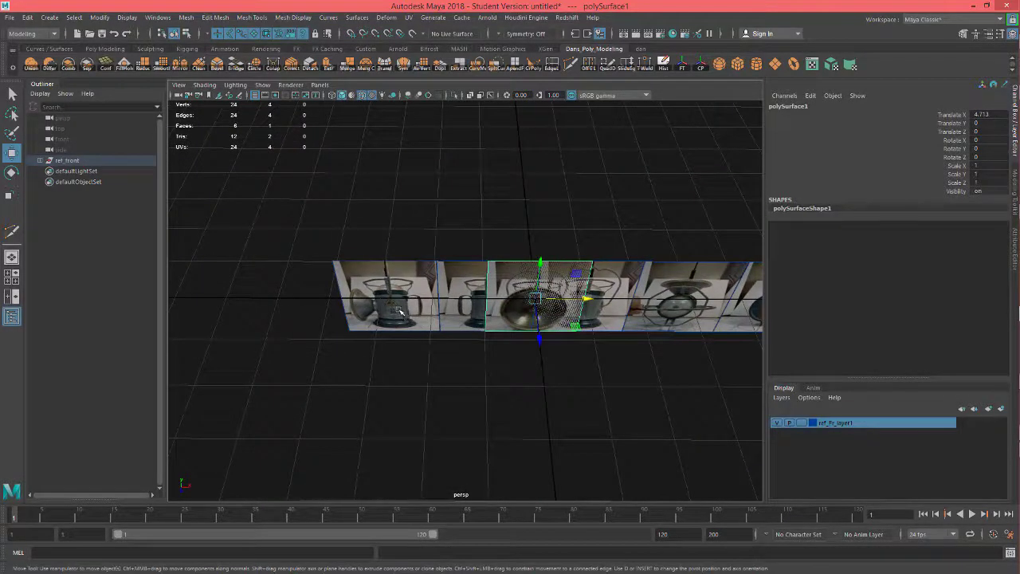
click(400, 311)
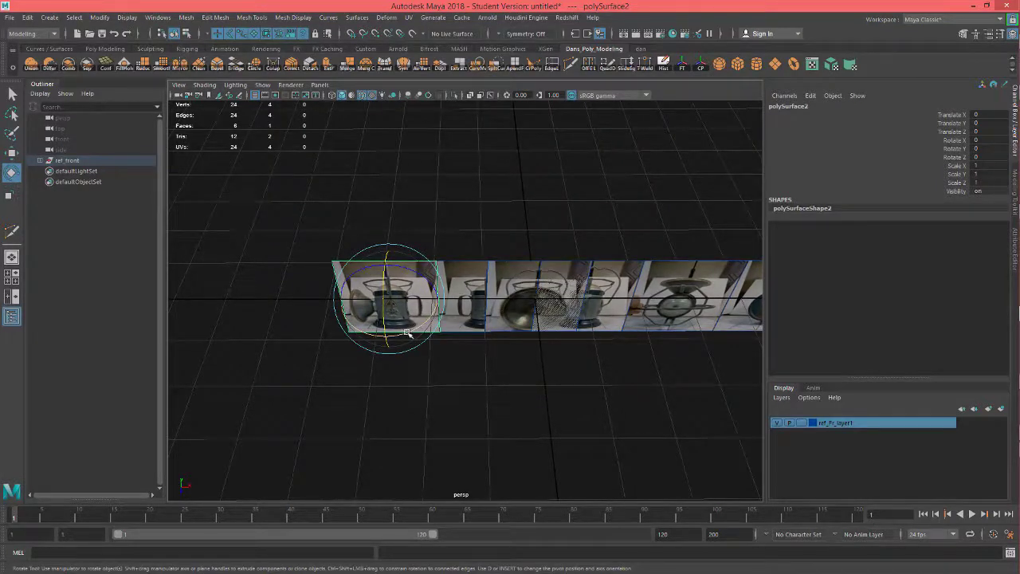
drag(407, 333, 467, 297)
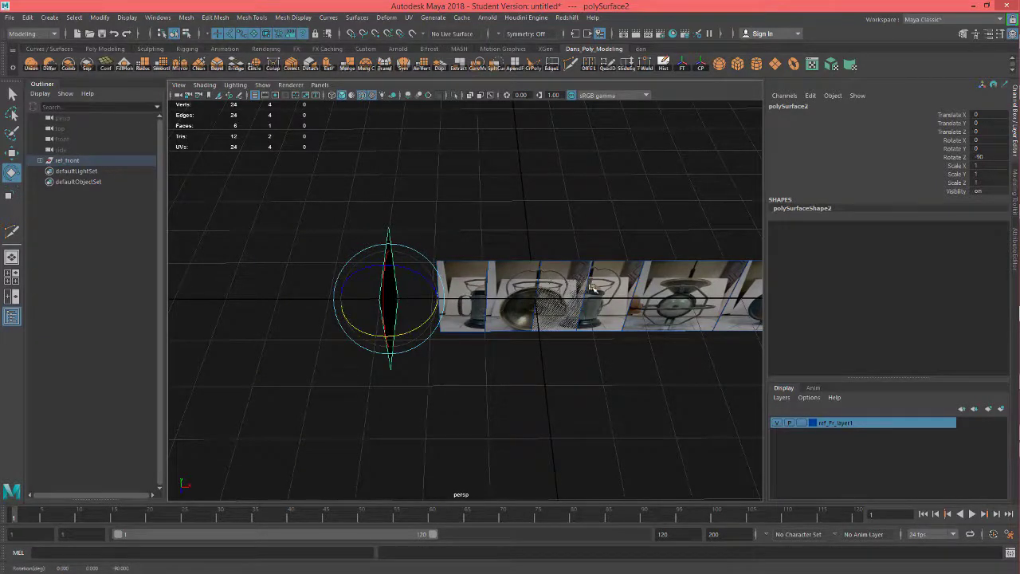
Snap the rotated side-view plane along X to the grid center, then nudge it to a Translate X of about 2.85
alt+middle_drag(503, 366, 422, 362)
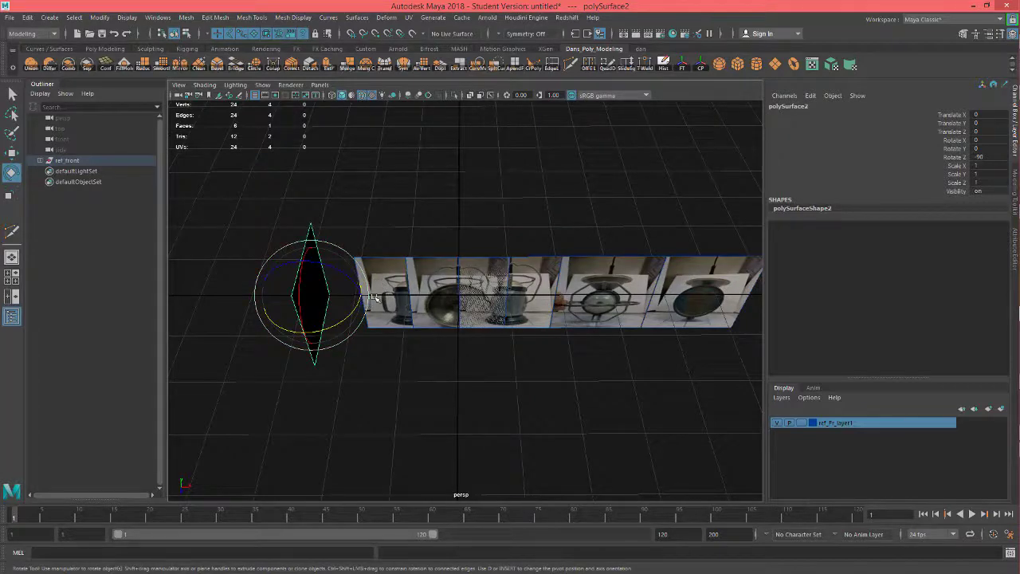
key(w)
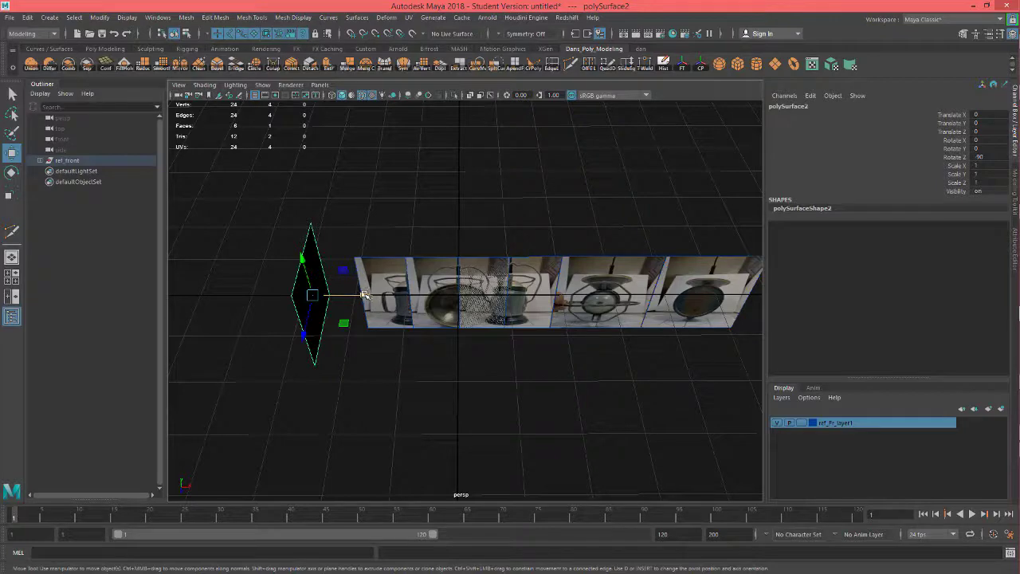
key(x)
drag(360, 295, 478, 299)
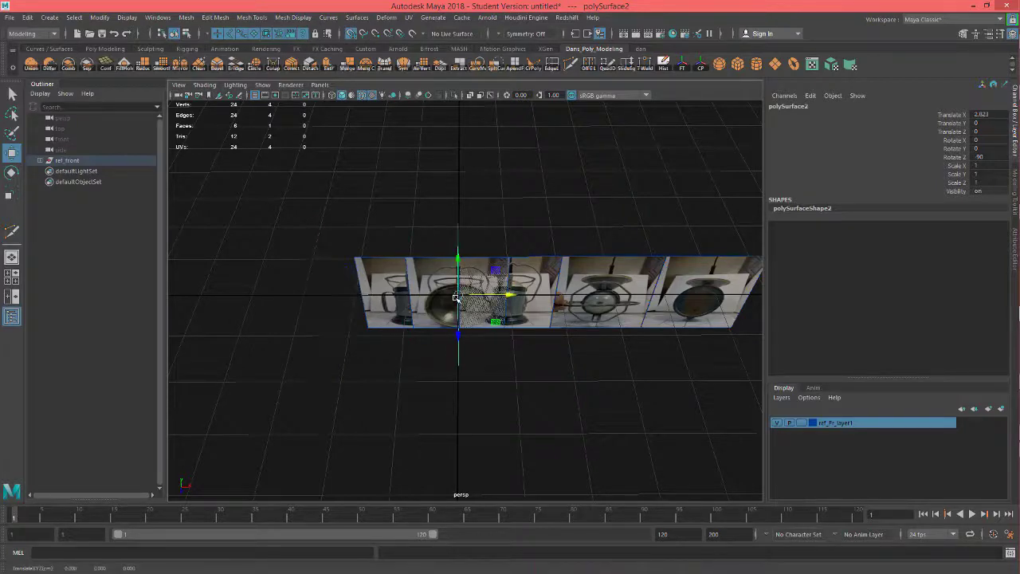
alt+drag(519, 388, 637, 337)
scroll(471, 343, up, 6)
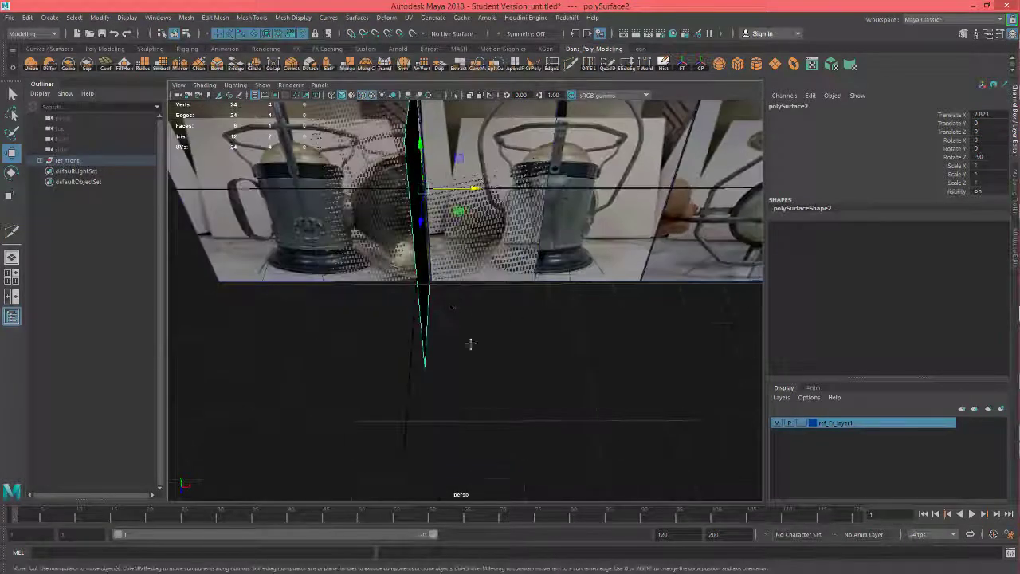
scroll(477, 331, up, 2)
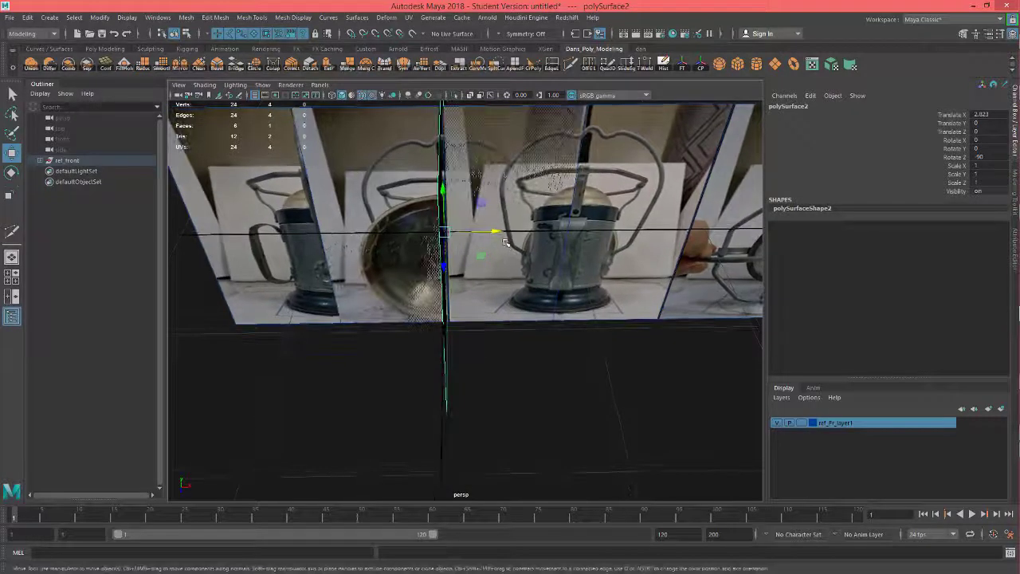
drag(494, 233, 500, 234)
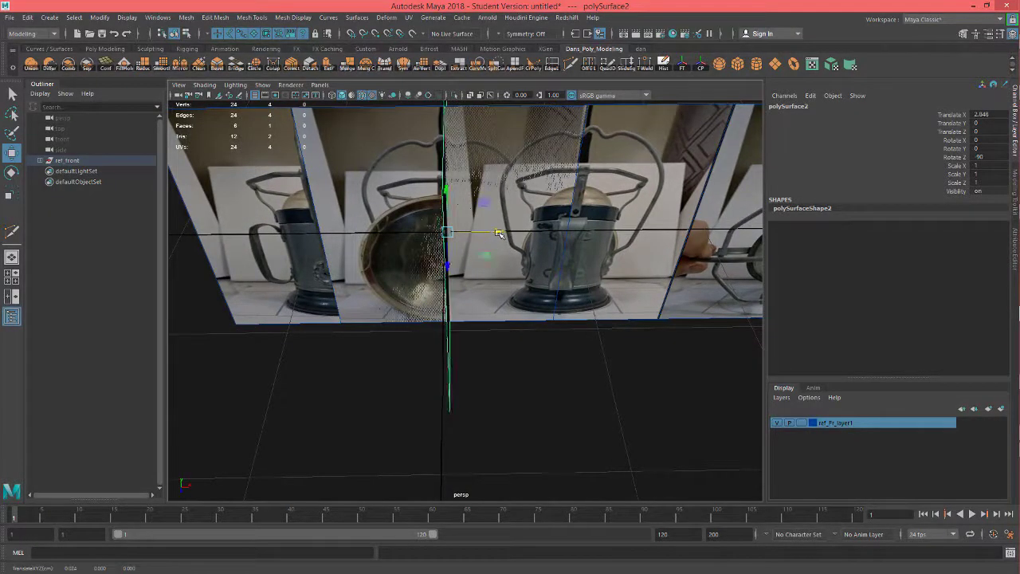
Examine from several angles how the crossed front-view and side-view planes line up at the grid center
alt+drag(532, 393, 534, 370)
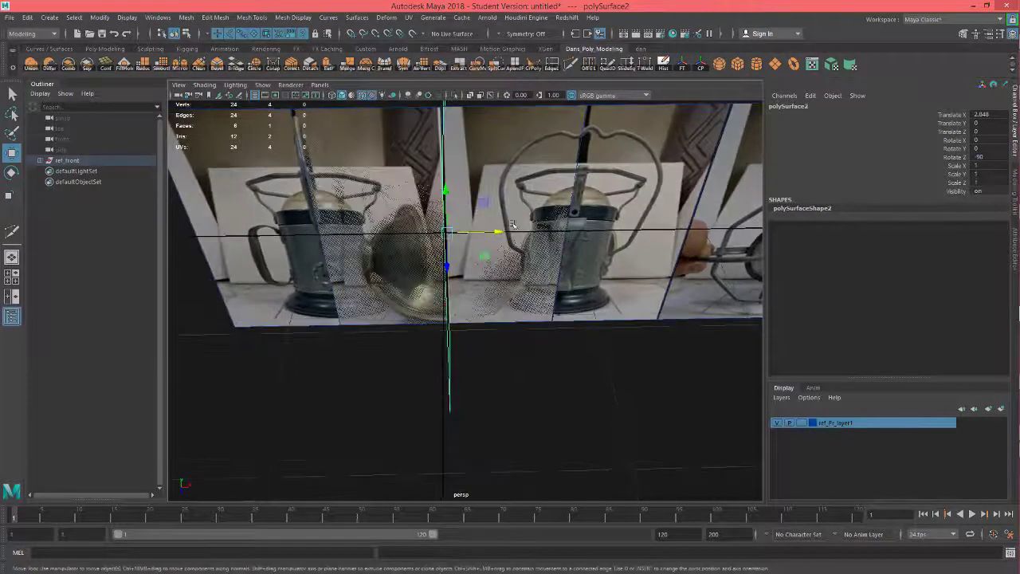
scroll(525, 318, up, 2)
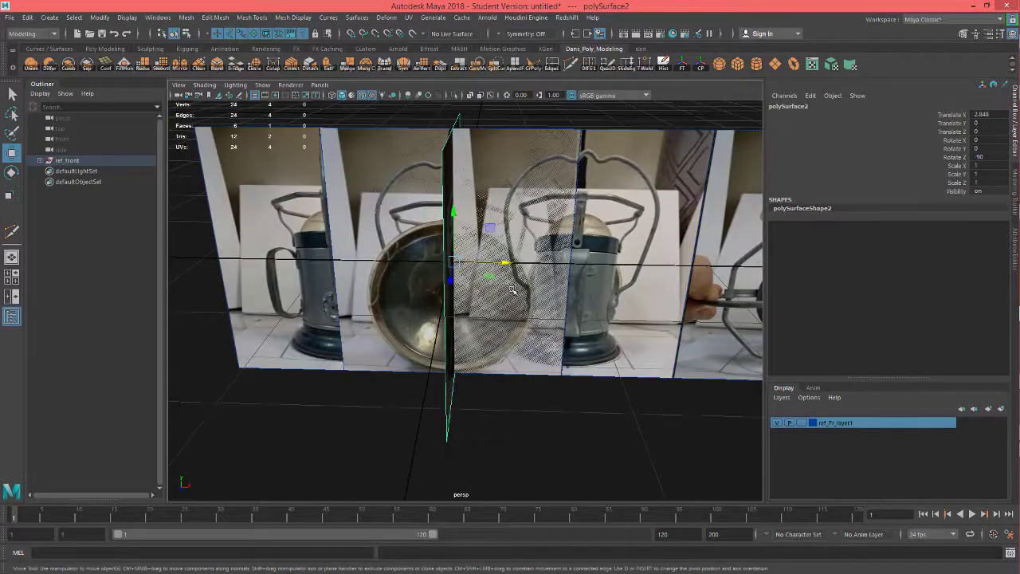
alt+drag(556, 369, 550, 359)
alt+drag(550, 324, 558, 348)
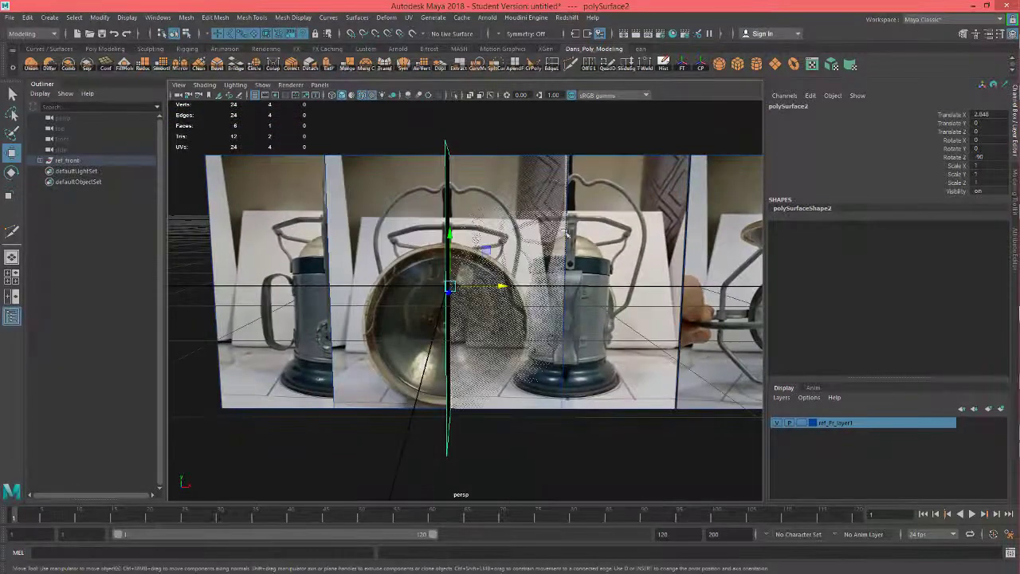
alt+drag(566, 232, 524, 194)
alt+drag(568, 310, 543, 300)
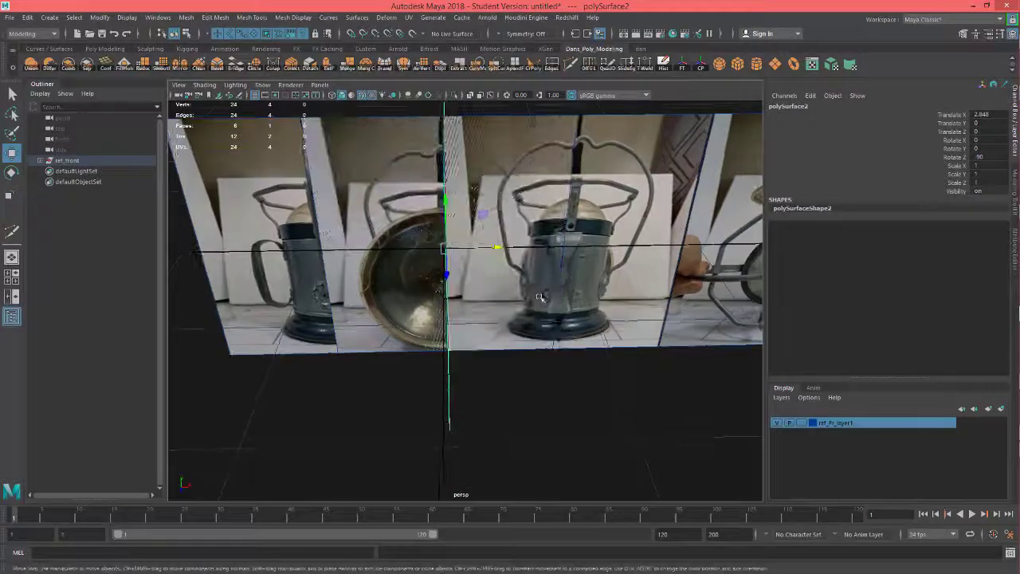
alt+drag(479, 200, 474, 190)
alt+drag(474, 117, 466, 254)
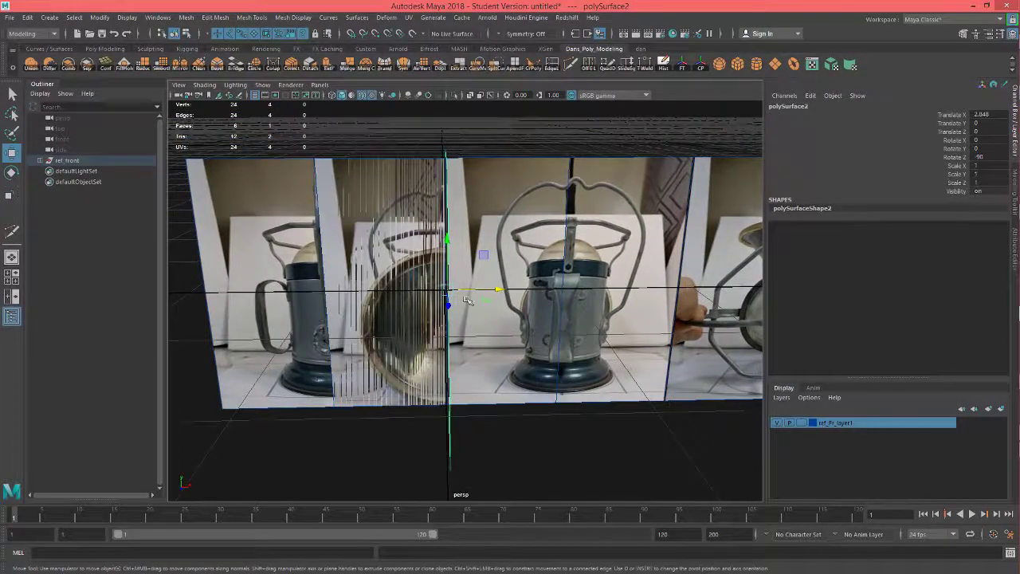
alt+drag(554, 368, 555, 381)
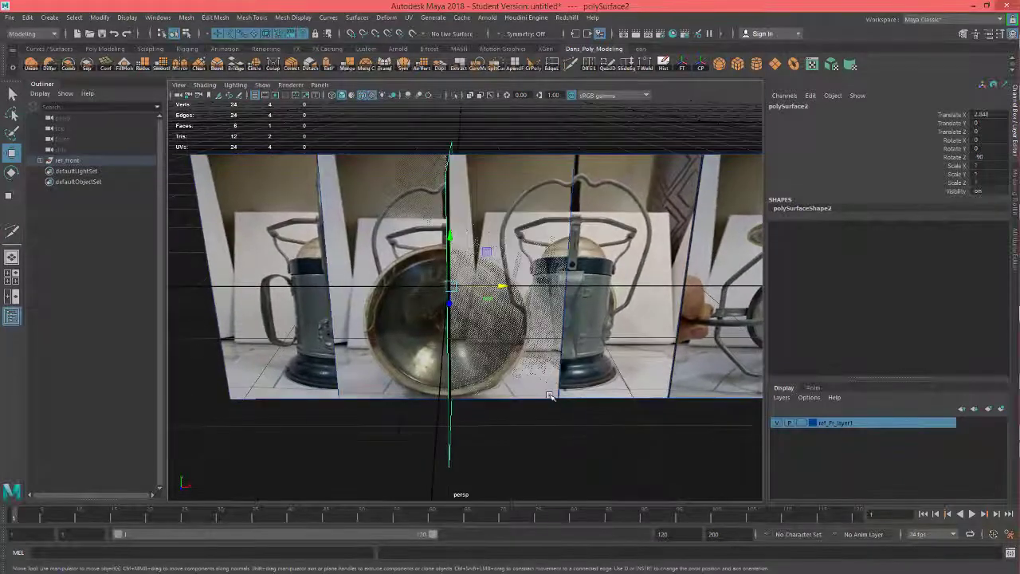
alt+drag(502, 354, 398, 342)
Rotate the plane with the third lamp view 90 degrees in Z so it stands perpendicular to the front view
key(ctrl+d)
alt+drag(271, 310, 467, 323)
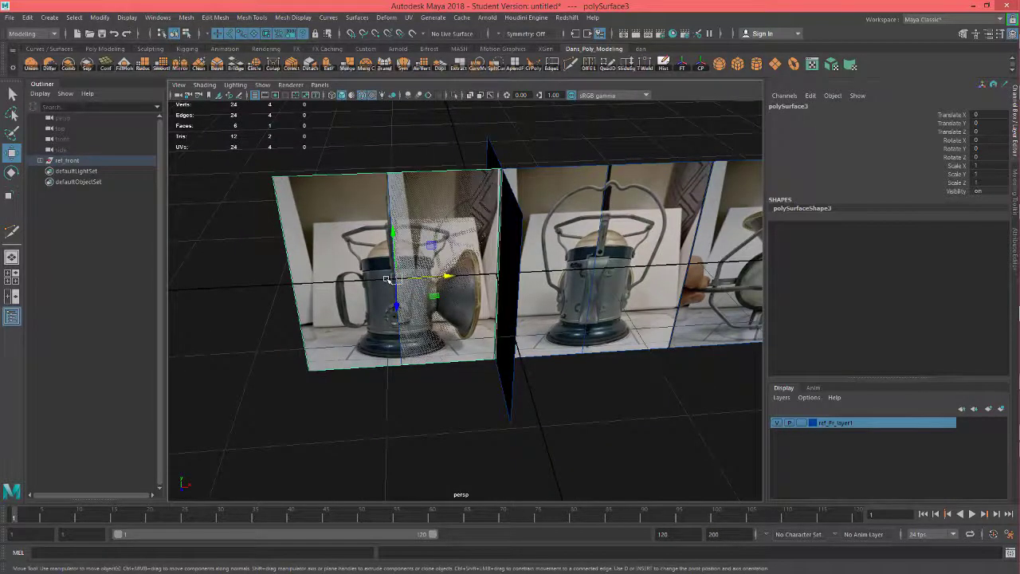
key(e)
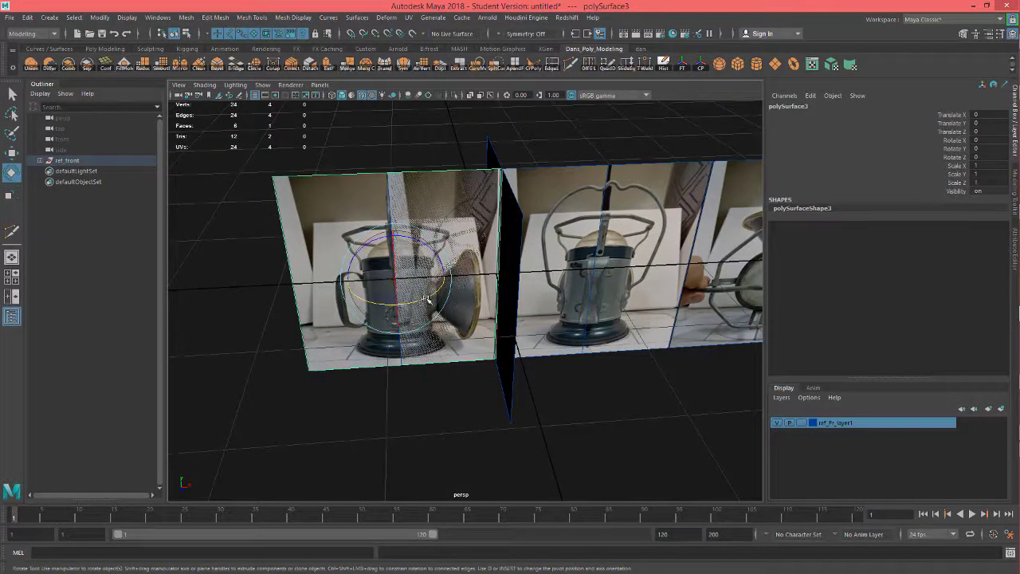
drag(425, 295, 316, 318)
Move the rotated third-view plane along X to the grid center beside the other side view, at about 0.933
alt+drag(538, 346, 572, 334)
key(w)
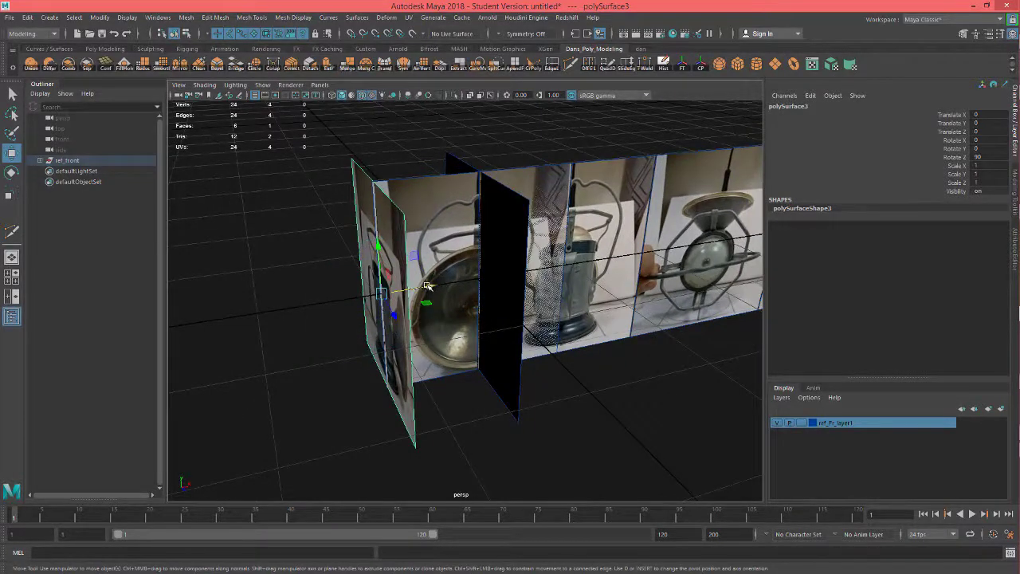
drag(427, 285, 521, 273)
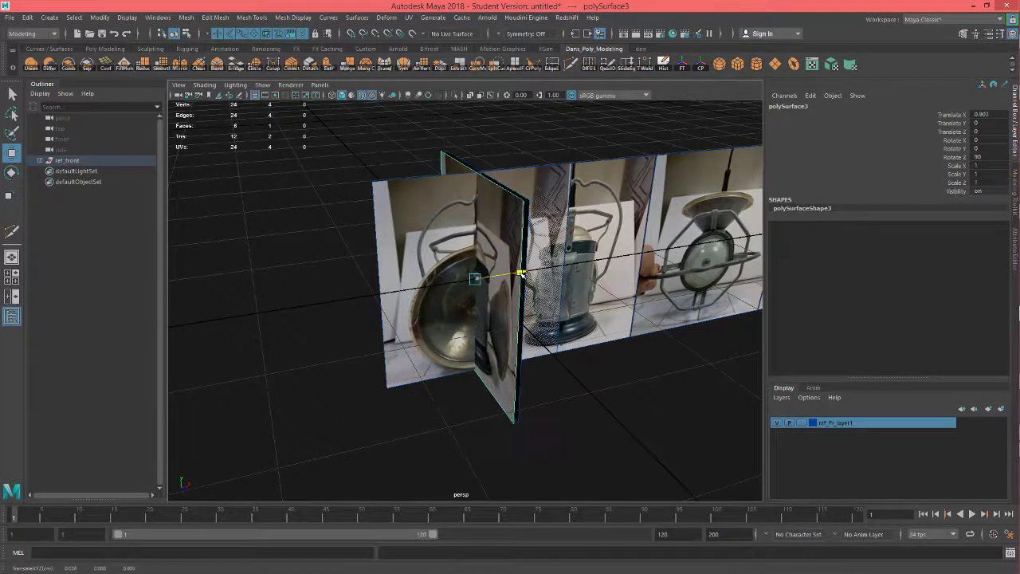
key(ctrl+z)
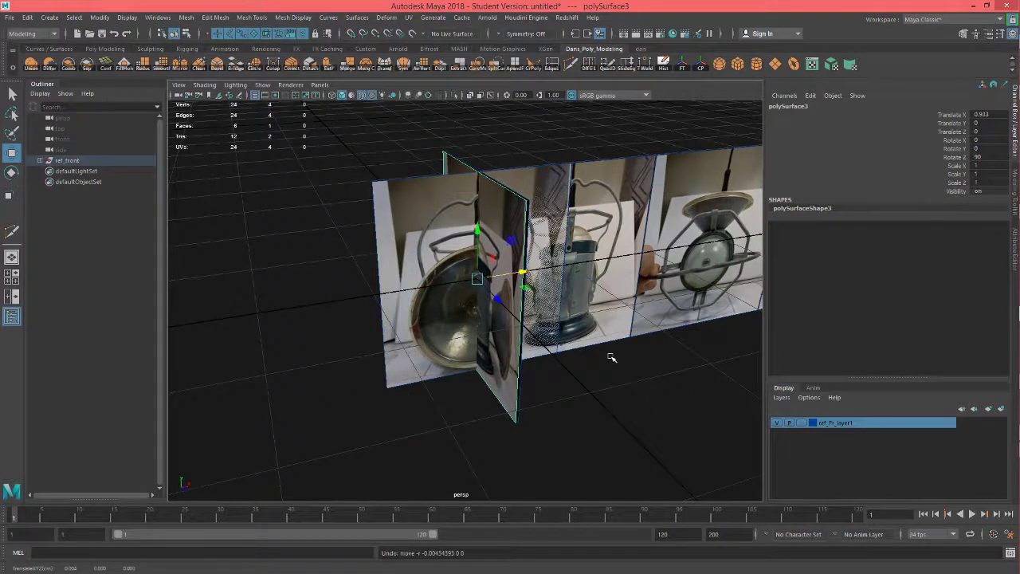
alt+drag(610, 357, 571, 263)
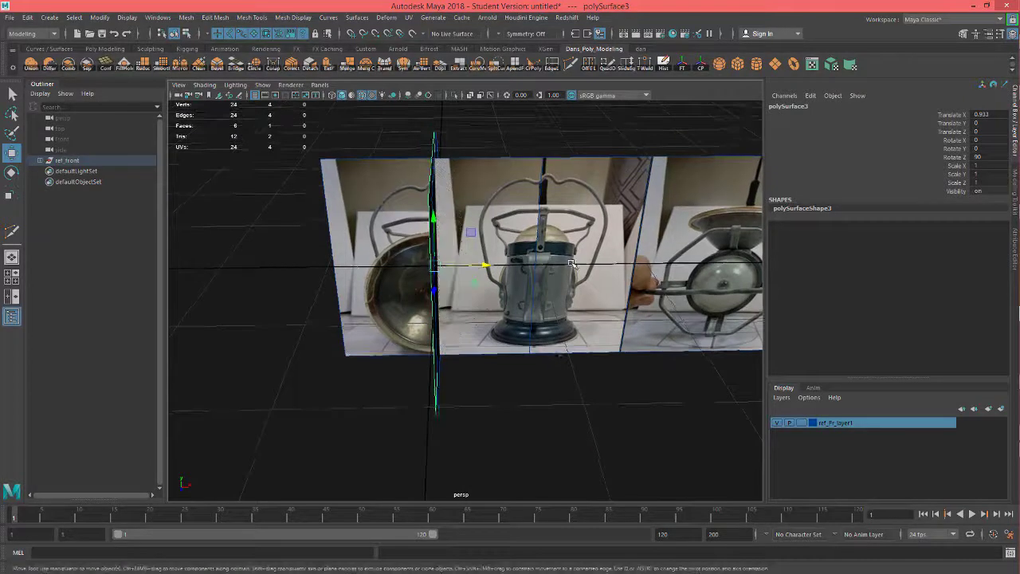
Examine the transform, Render Stats and Object Display attributes of the plane with the fourth lamp view
click(581, 316)
key(e)
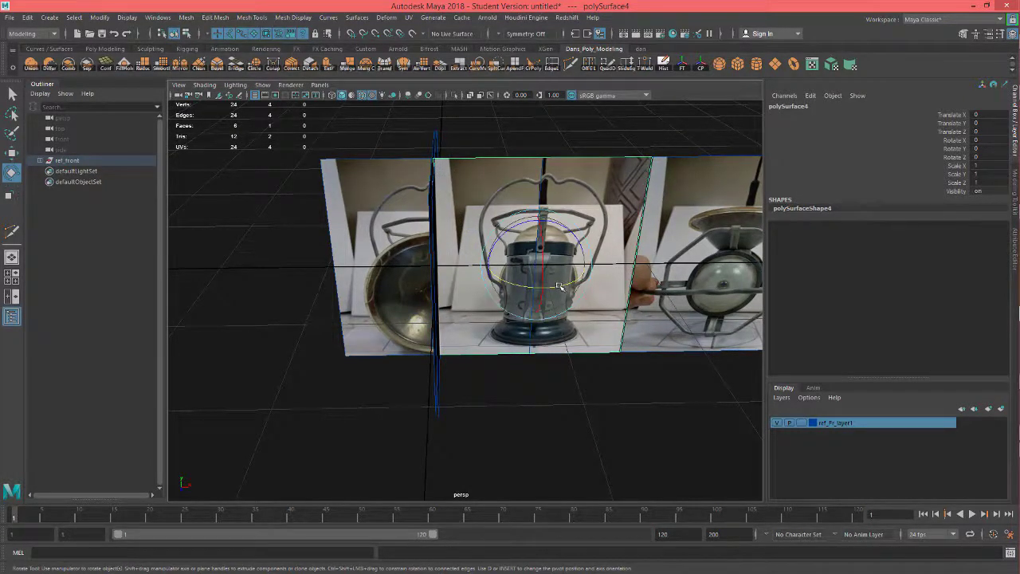
mouse_move(515, 381)
alt+mouse_down()
mouse_move(758, 369)
mouse_move(764, 337)
mouse_move(710, 374)
mouse_move(529, 380)
alt+mouse_up()
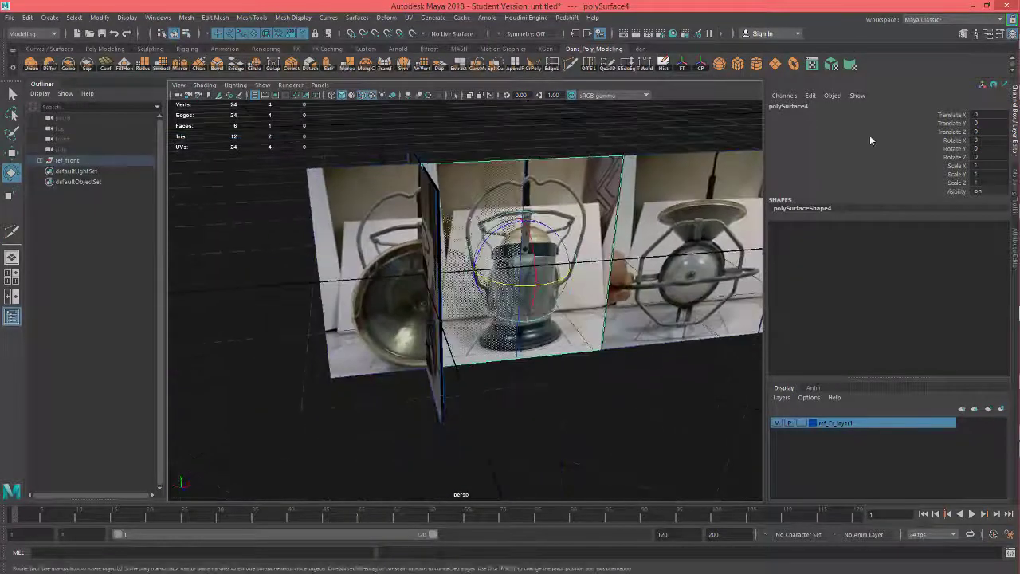
click(973, 35)
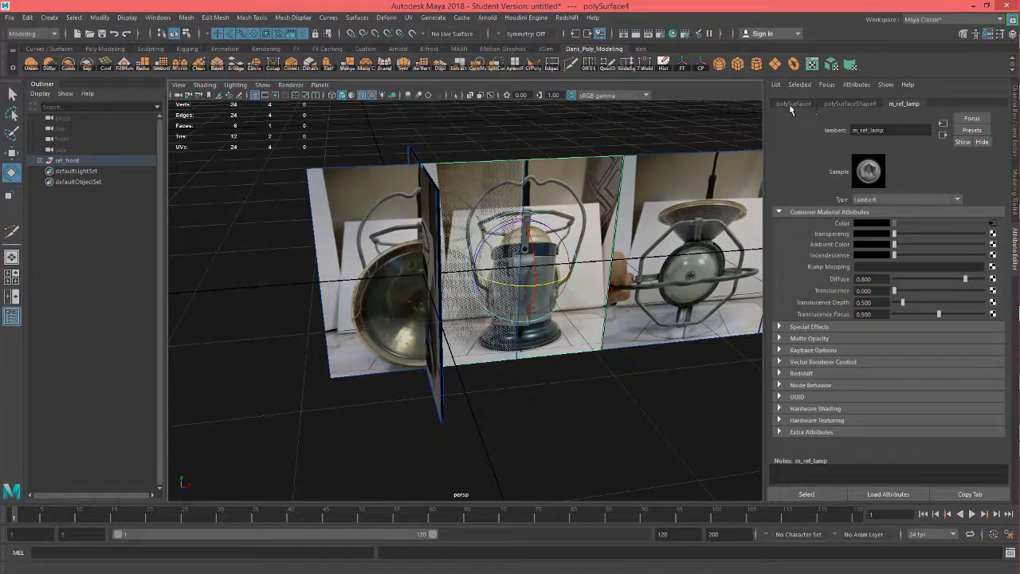
click(846, 105)
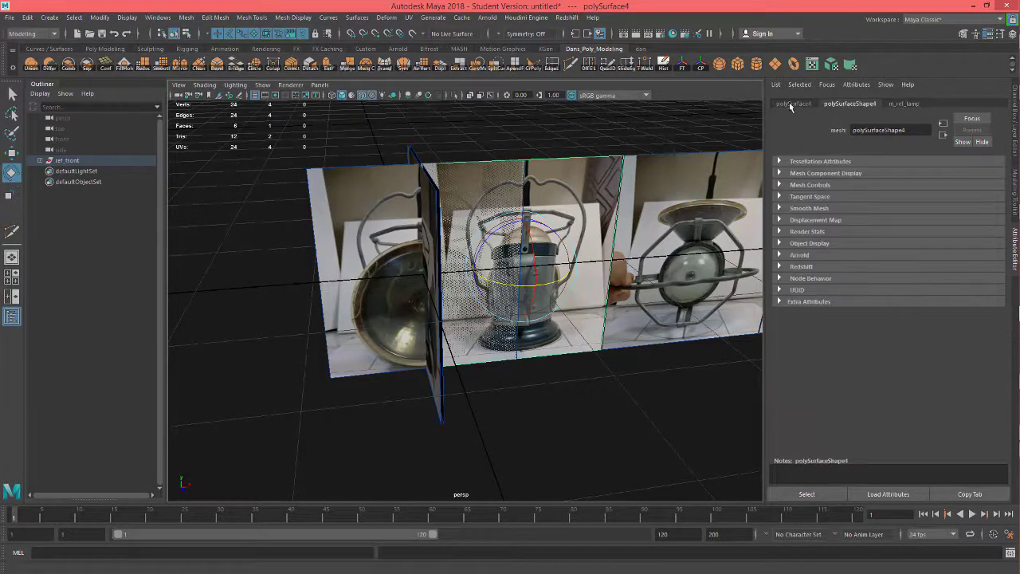
click(793, 105)
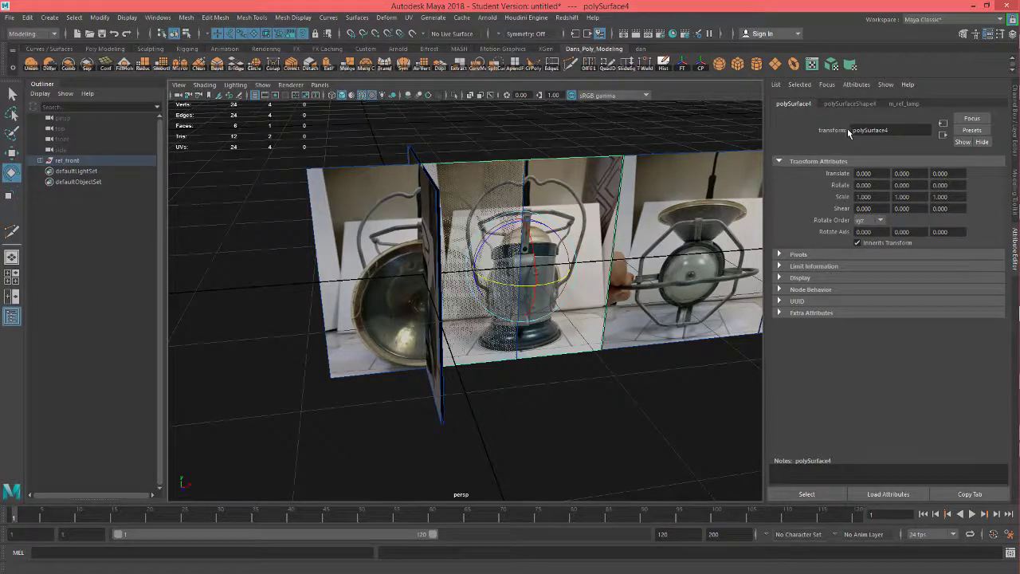
click(846, 104)
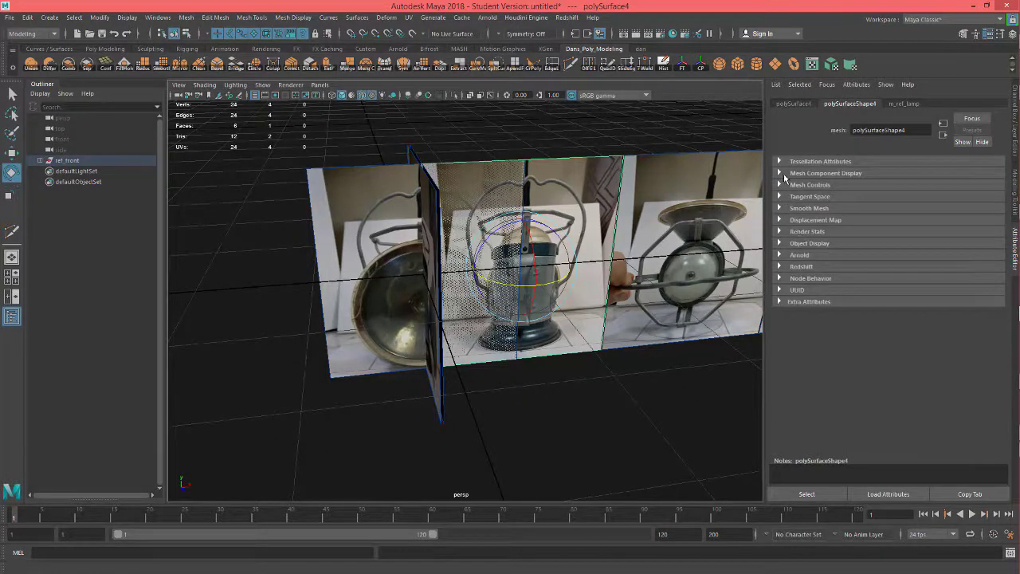
click(780, 243)
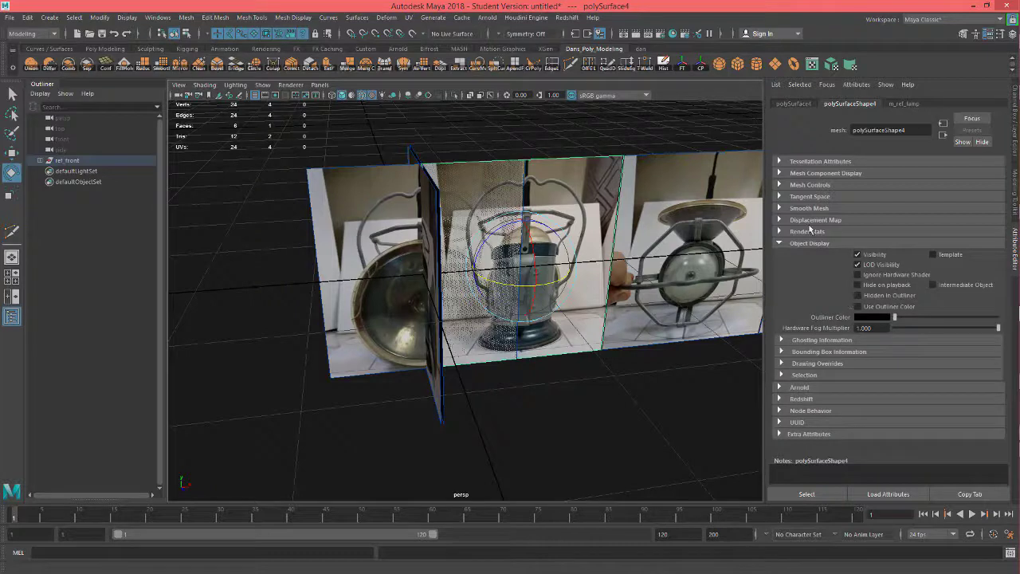
click(778, 243)
click(781, 231)
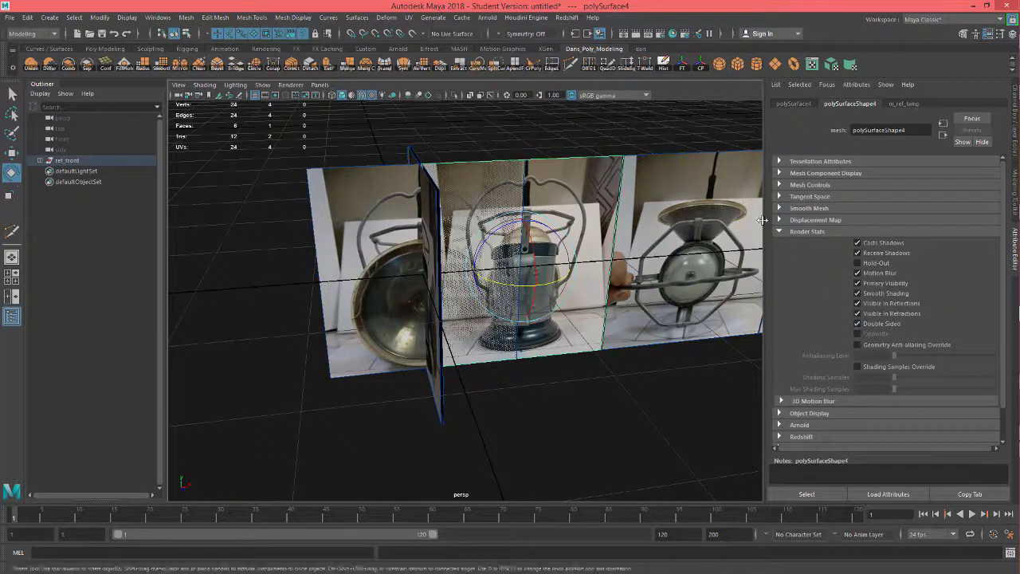
click(780, 232)
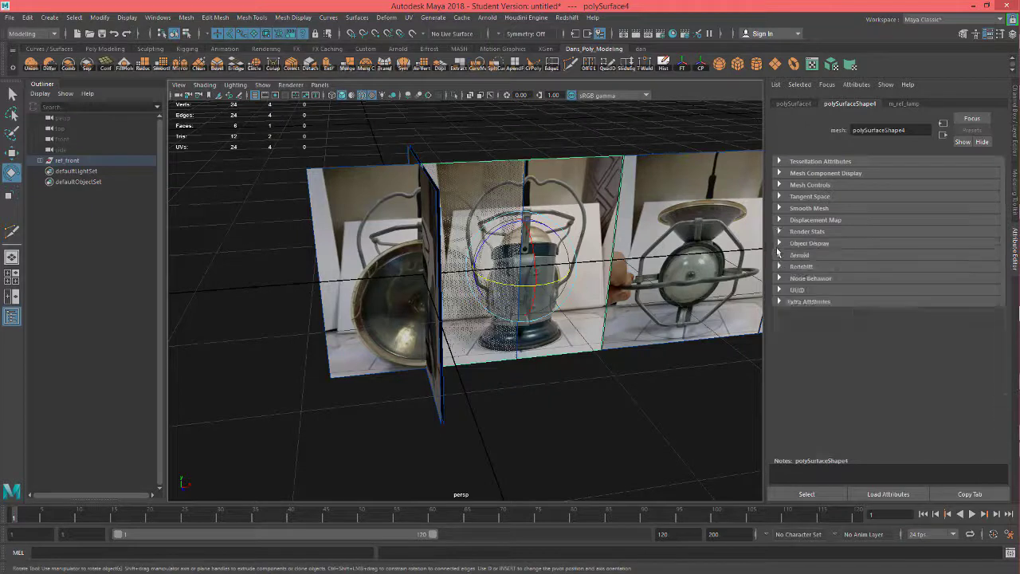
click(780, 243)
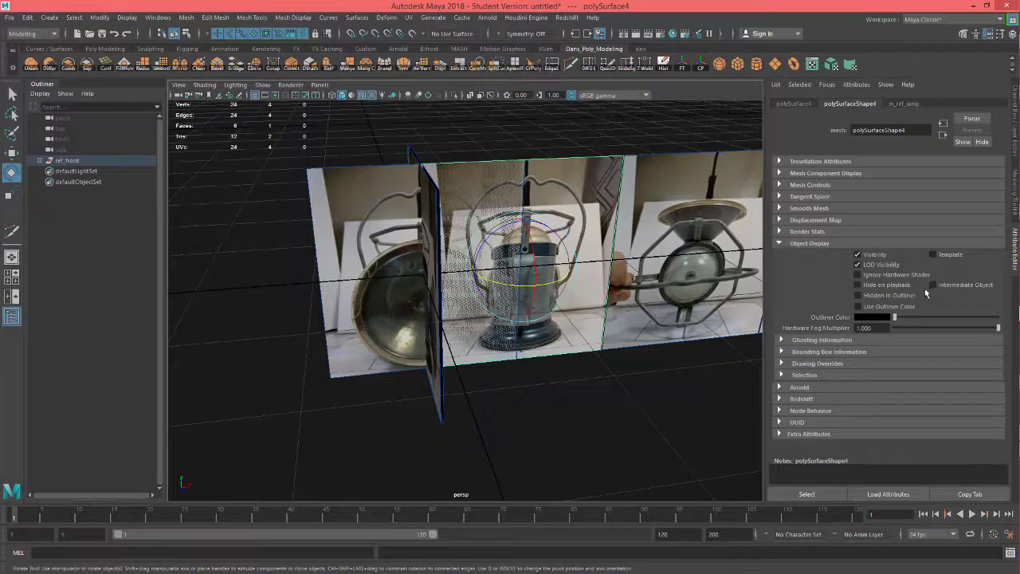
Turn the plane with the fourth lamp view around so its image faces away from the front view
alt+drag(763, 361, 609, 405)
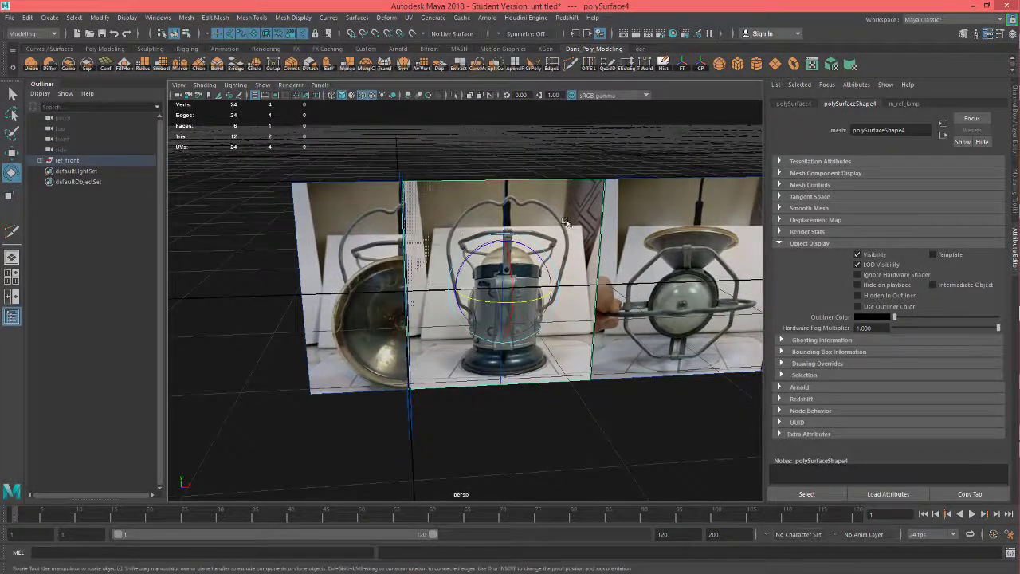
alt+drag(553, 320, 538, 295)
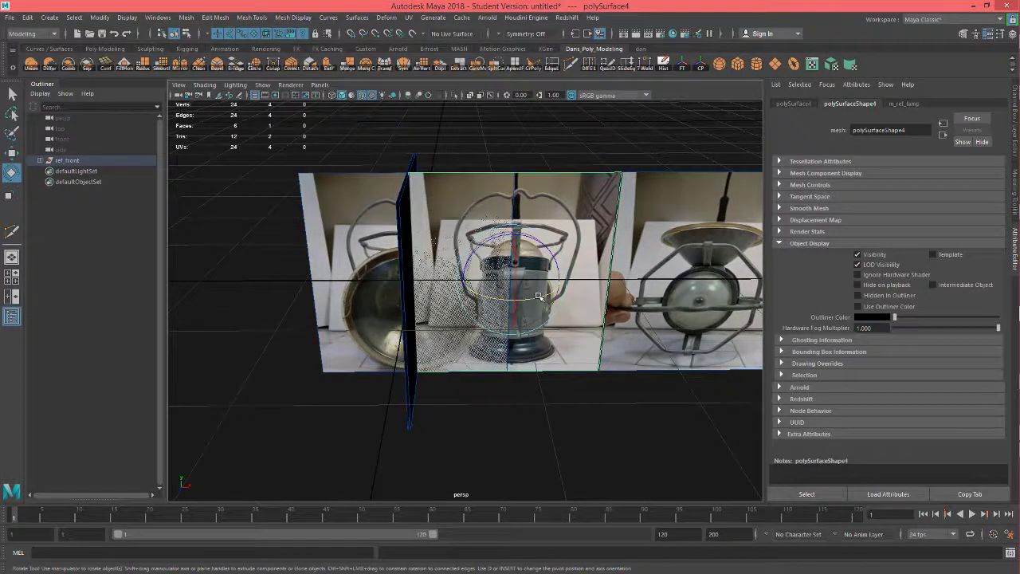
drag(537, 299, 663, 198)
Move the reversed fourth-view plane to the grid center back to back with the front view and check its alignment
alt+drag(539, 370, 583, 387)
key(w)
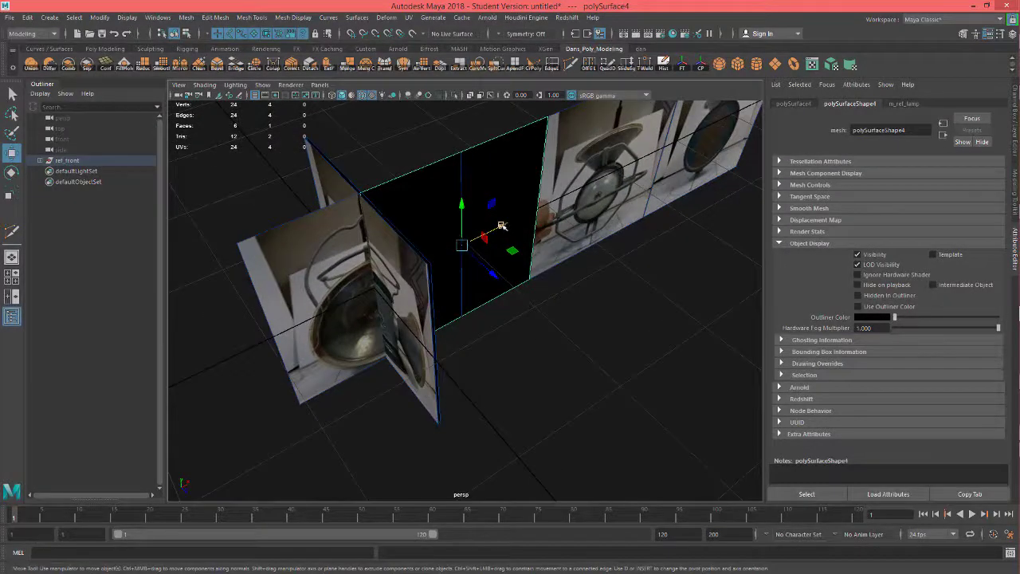
mouse_move(502, 227)
mouse_down()
mouse_move(419, 271)
mouse_move(396, 317)
mouse_up()
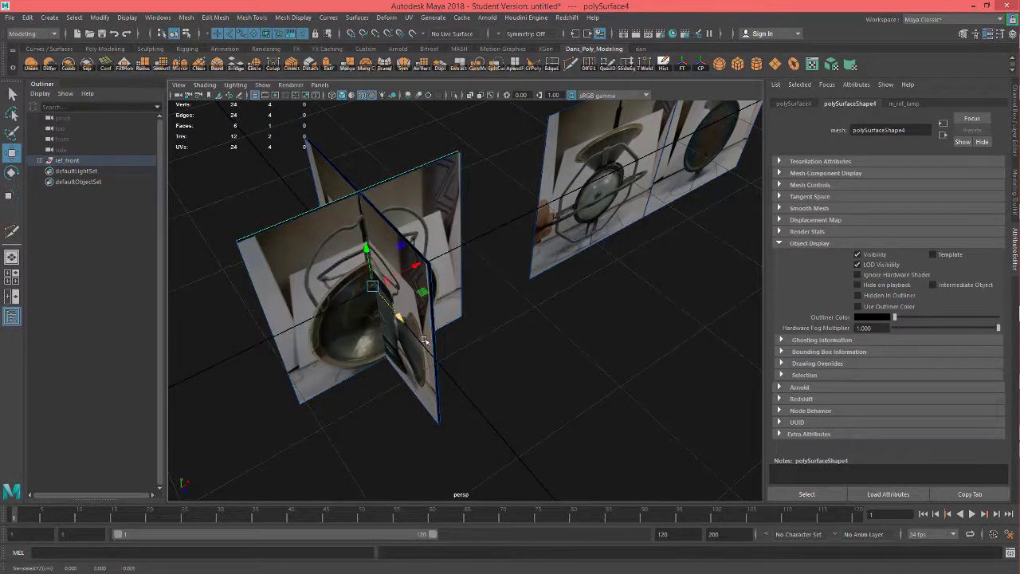
alt+drag(487, 325, 500, 286)
alt+middle_drag(501, 286, 534, 253)
alt+drag(534, 253, 491, 353)
alt+drag(586, 332, 589, 330)
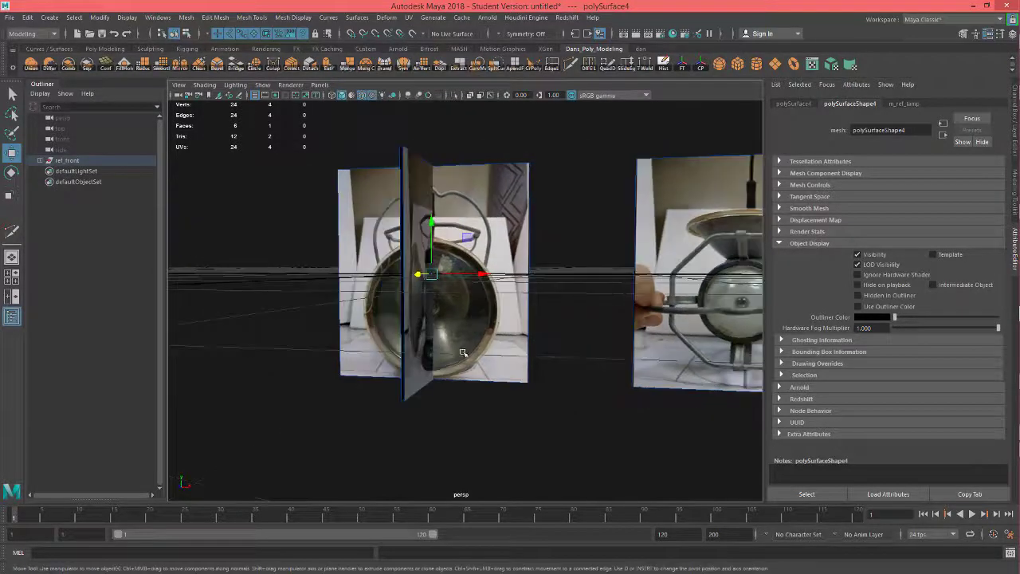
alt+middle_drag(529, 338, 397, 289)
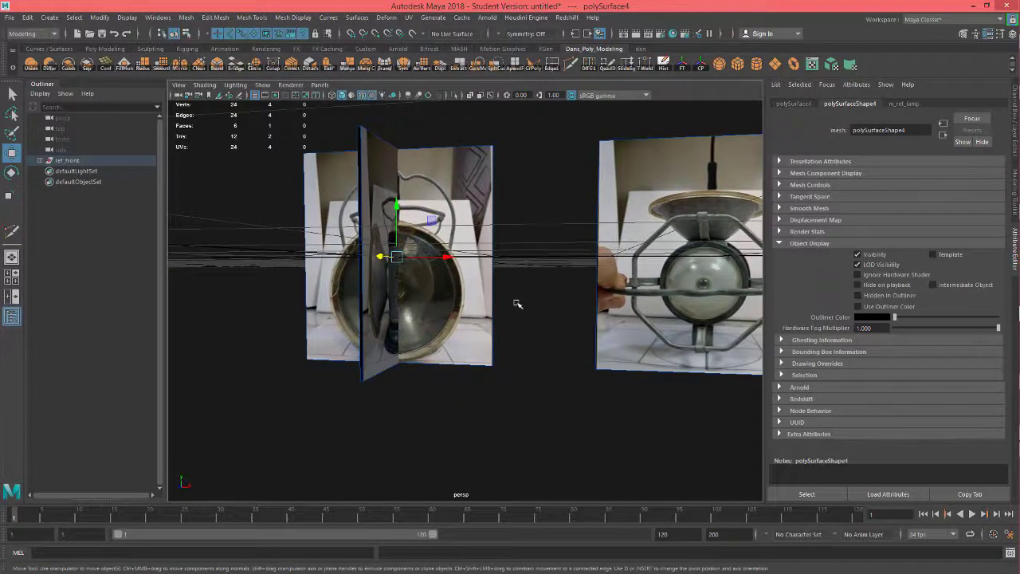
alt+drag(517, 304, 458, 325)
Rotate the plane with the fifth lamp view 180 degrees in Y
click(569, 326)
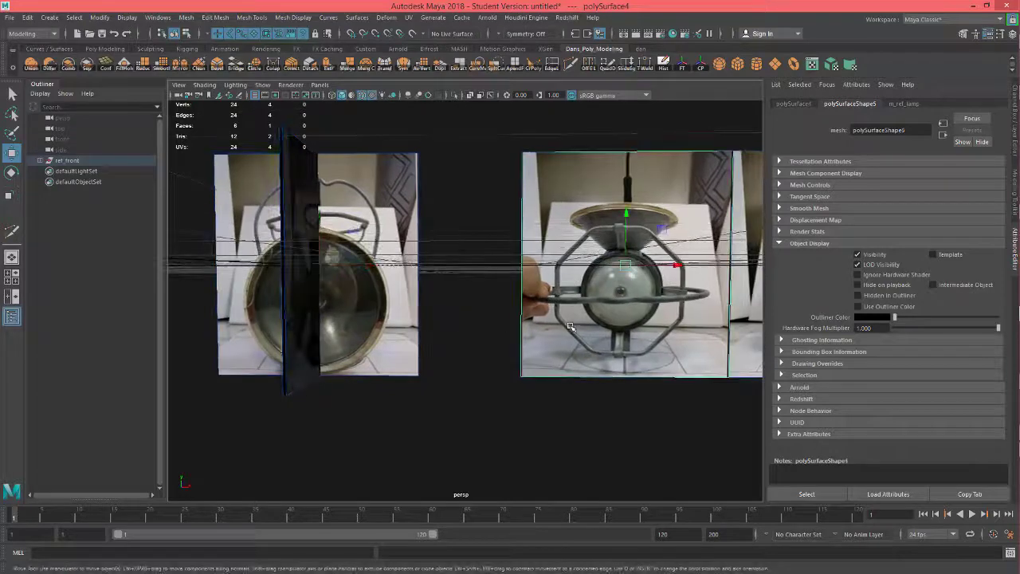
key(e)
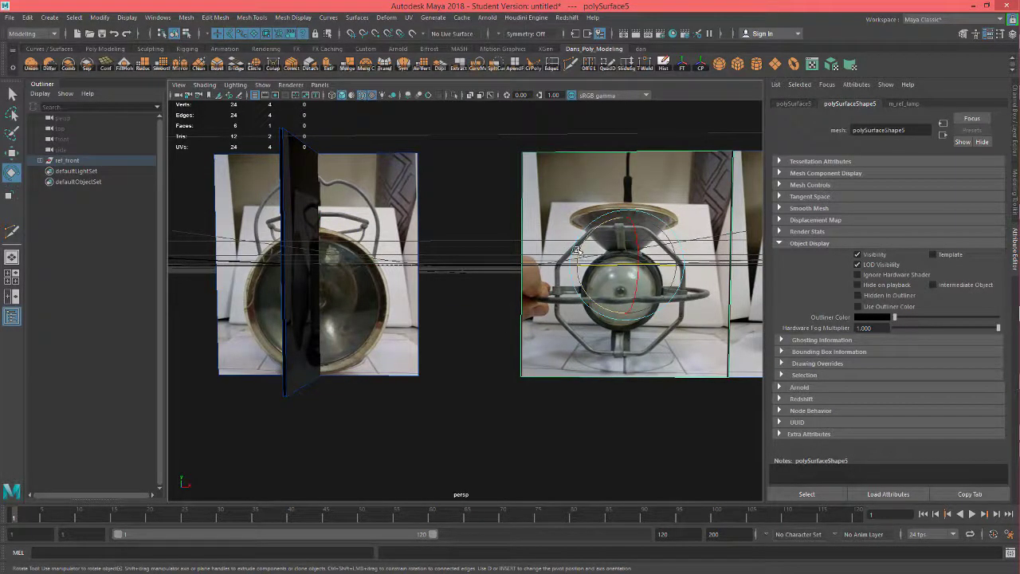
key(h)
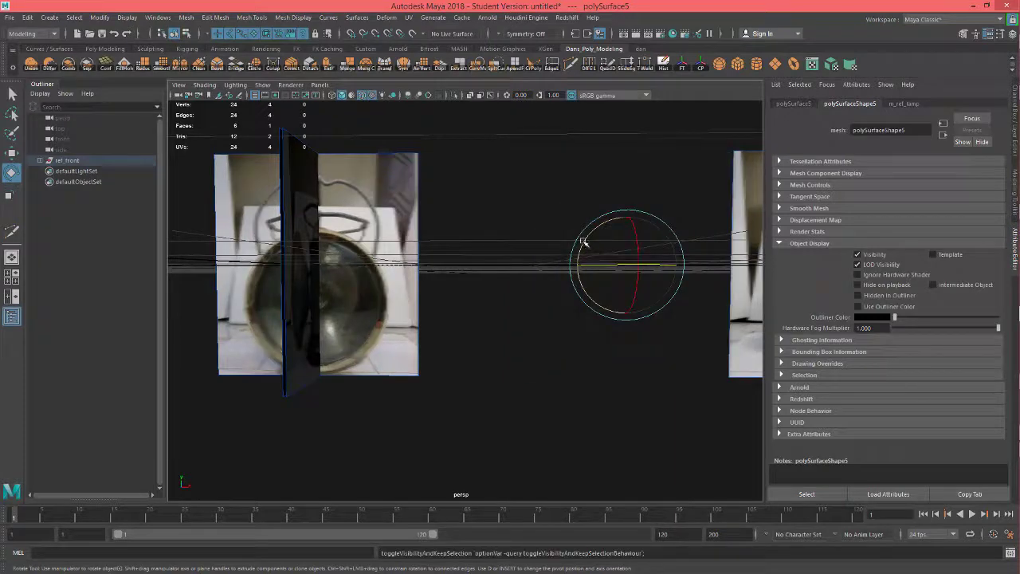
key(ctrl+z)
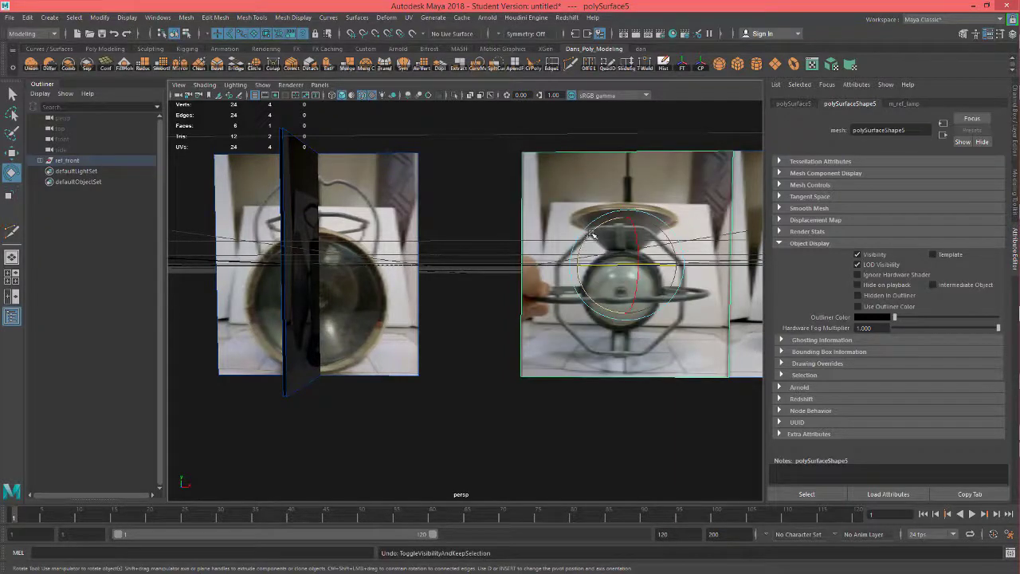
drag(591, 232, 461, 269)
key(ctrl+z)
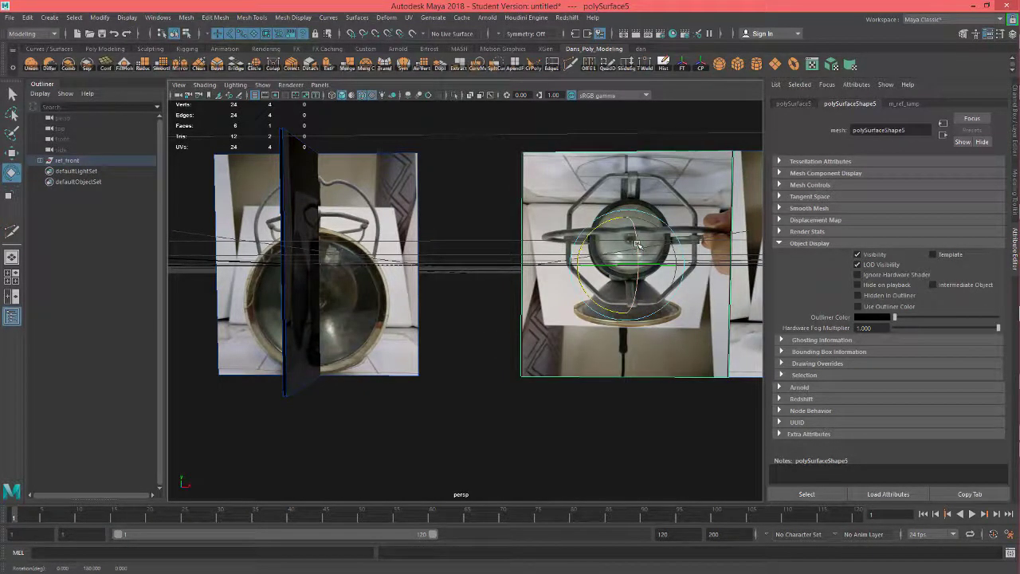
Tilt the plane with the fifth lamp view to lie horizontally with its image facing up, and ready the Move tool
drag(638, 245, 628, 305)
alt+drag(554, 338, 630, 330)
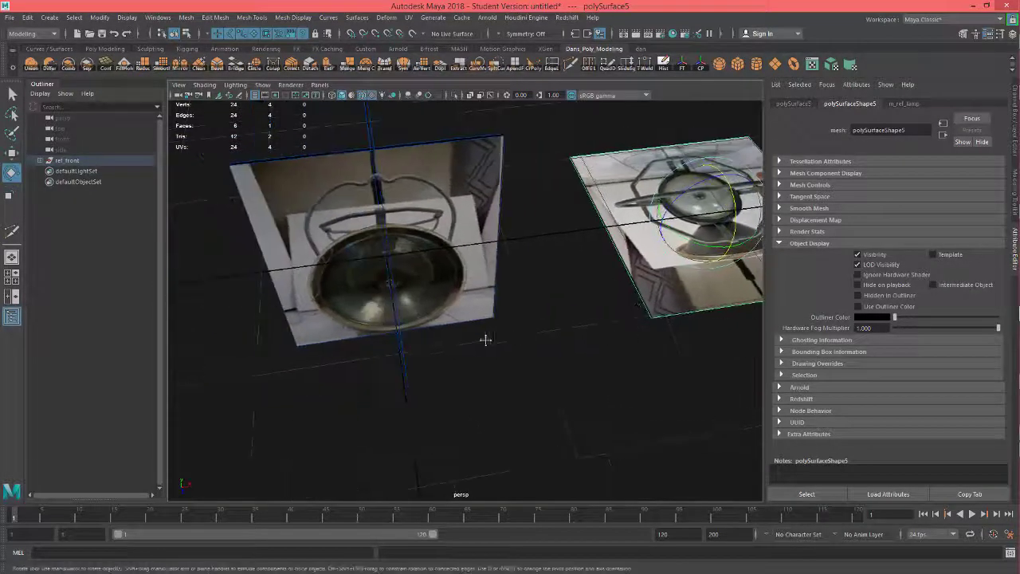
alt+drag(485, 339, 467, 340)
key(w)
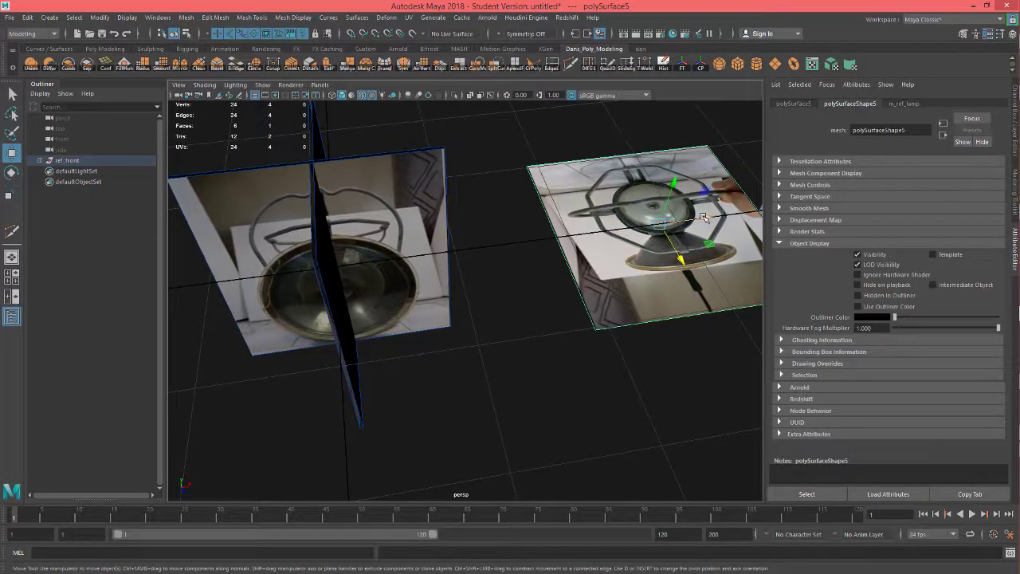
Move the horizontal top-view plane to the grid center and raise it slightly above the grid
key(x)
drag(705, 218, 350, 266)
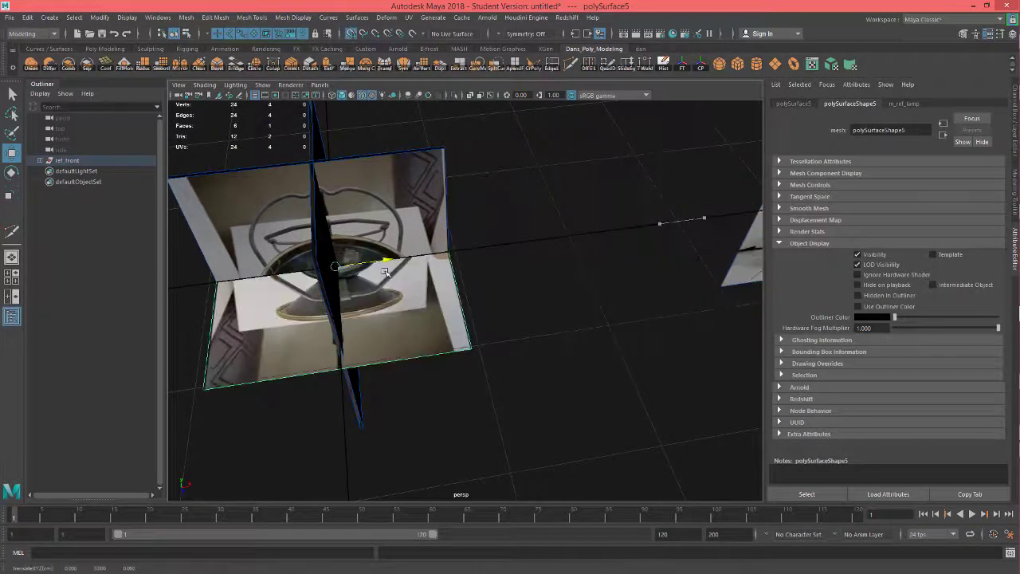
alt+drag(410, 319, 474, 306)
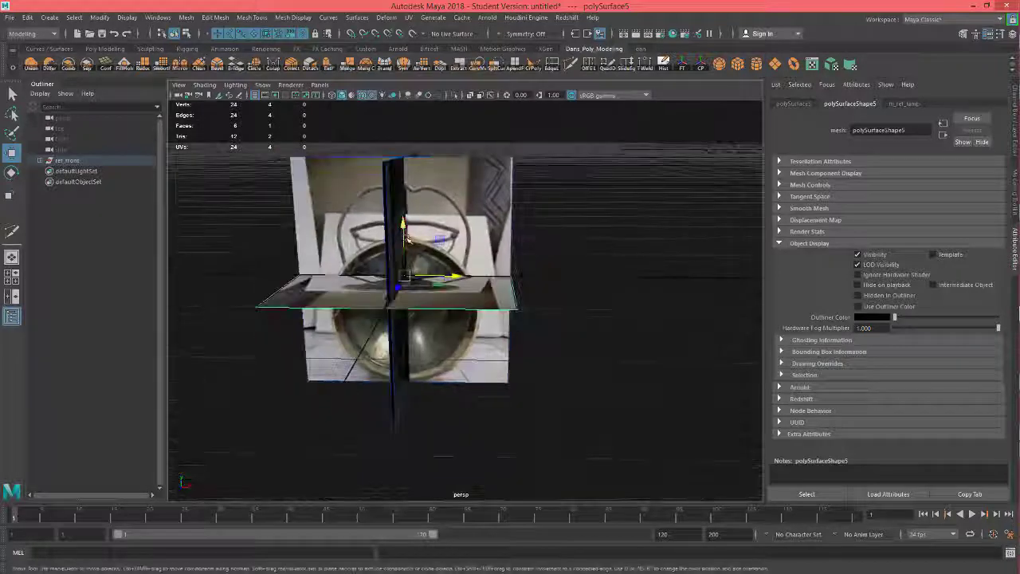
drag(404, 232, 405, 231)
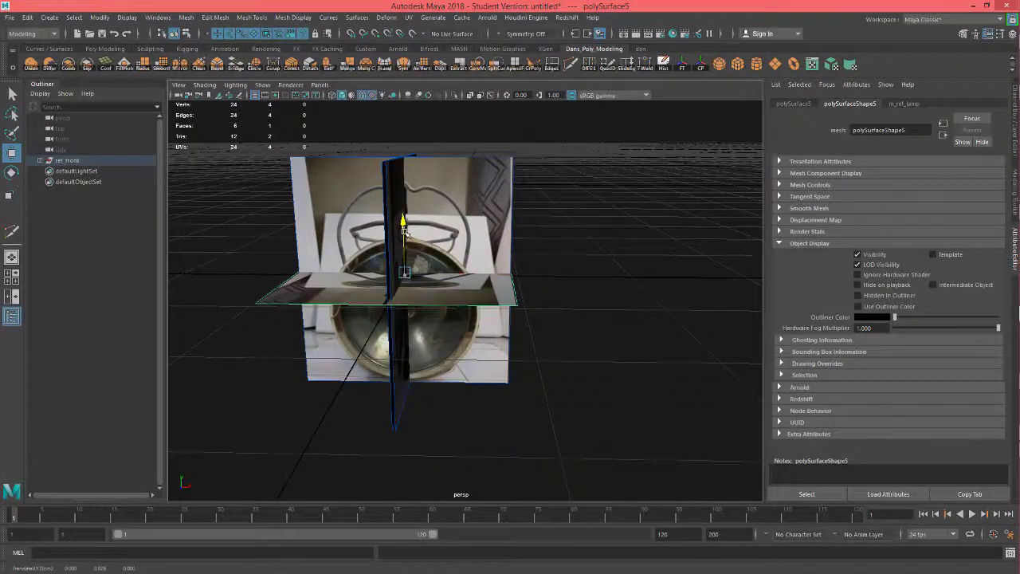
Rotate the plane with the sixth lamp view 90 degrees in X to lie horizontally with its image facing down
alt+middle_drag(611, 377, 463, 364)
alt+middle_drag(561, 373, 348, 373)
click(581, 271)
alt+middle_drag(496, 307, 545, 318)
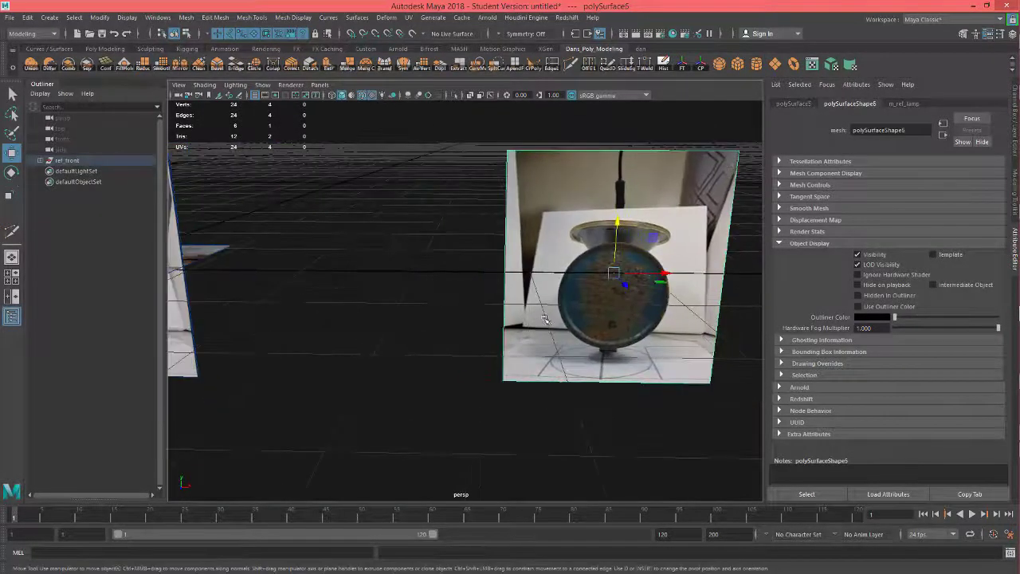
key(e)
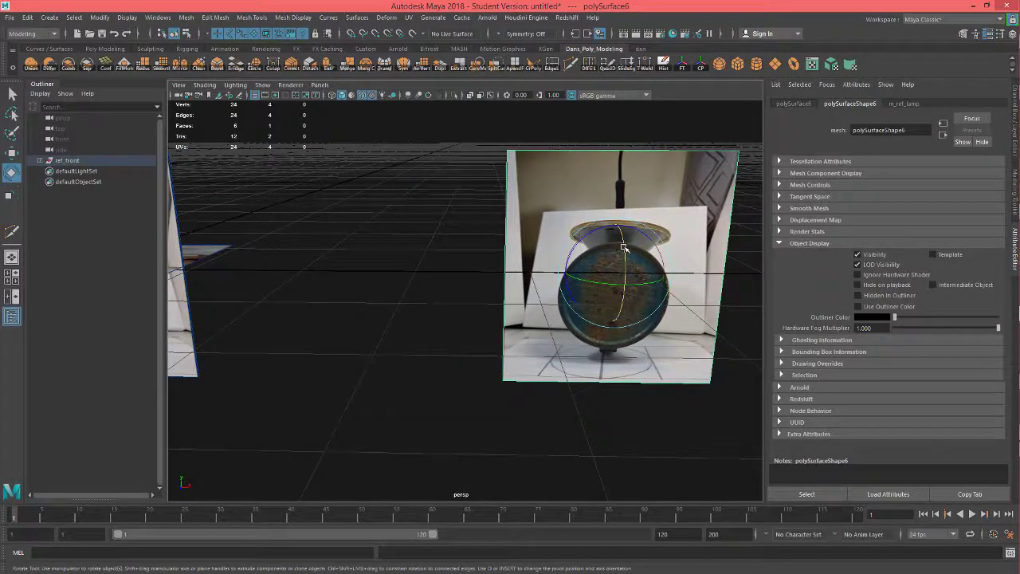
drag(621, 243, 588, 177)
alt+drag(443, 383, 485, 369)
Move the downward-facing underside plane to the grid center, just below the top-view plane
key(w)
alt+drag(508, 306, 499, 369)
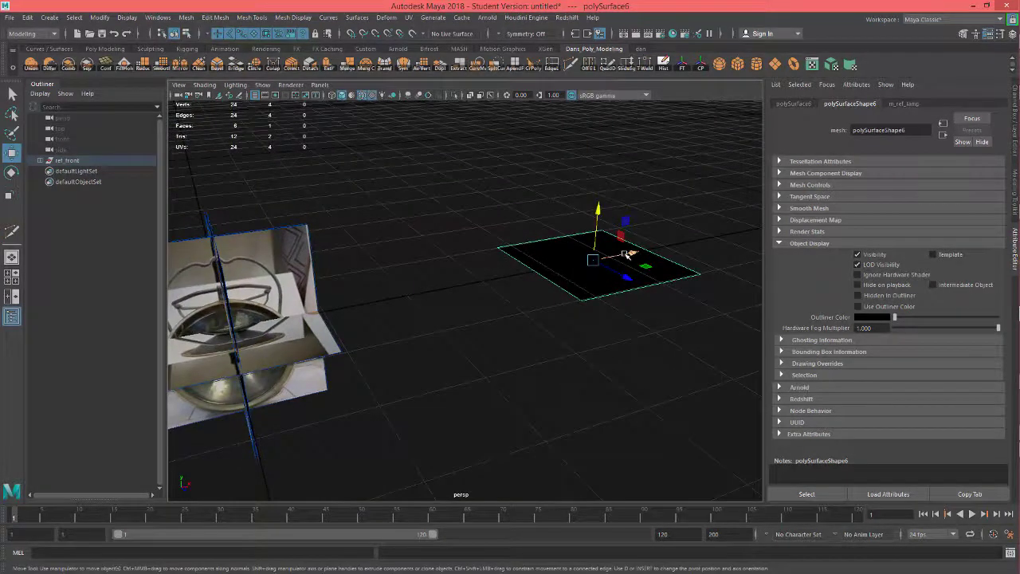
middle_drag(499, 290, 239, 347)
key(f)
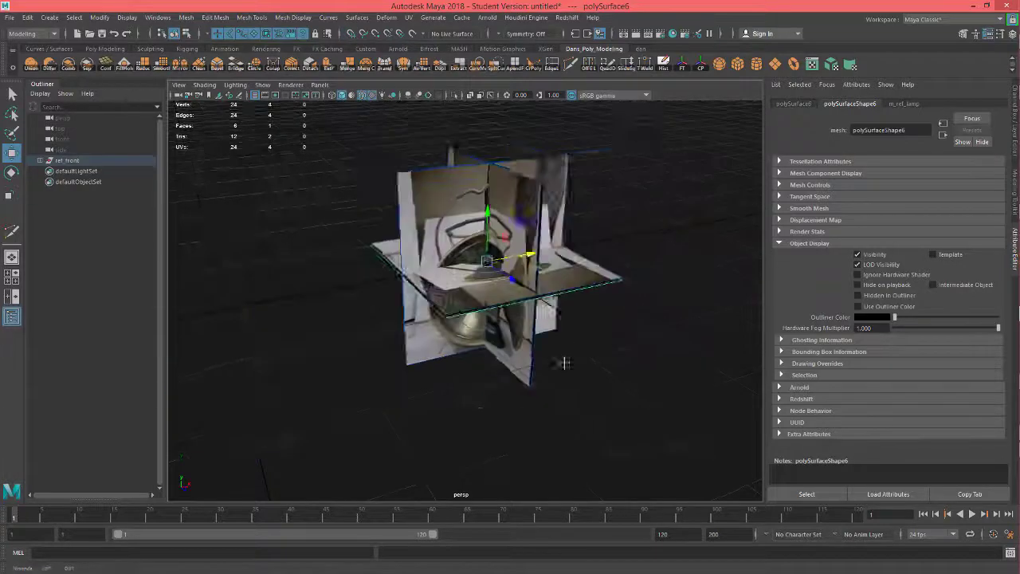
Raise the front-view plane slightly so the lamp's handle lines up with the handle in the side view
alt+drag(564, 363, 487, 377)
alt+drag(659, 362, 445, 396)
alt+drag(475, 266, 499, 382)
alt+right_drag(470, 420, 462, 348)
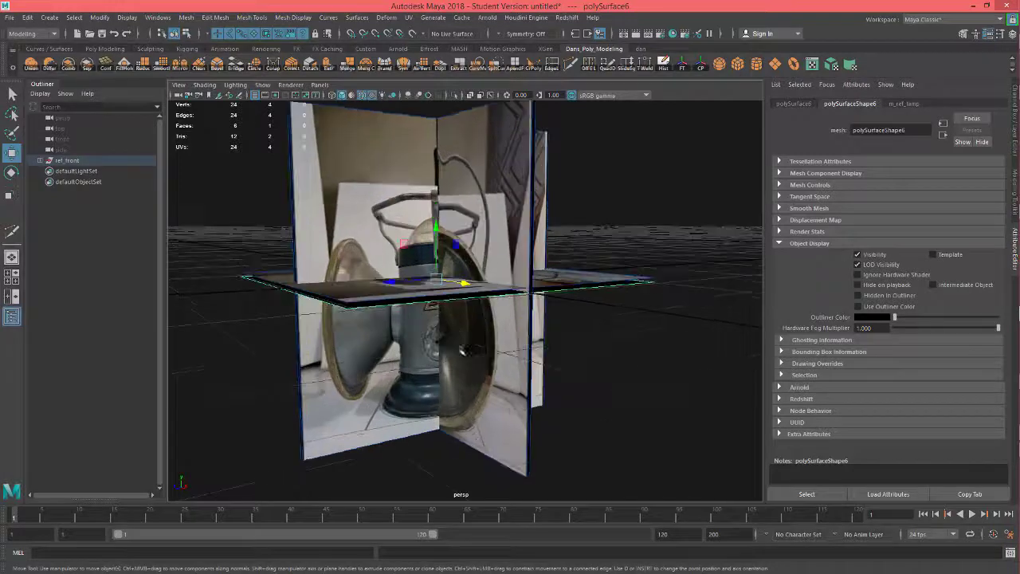
alt+drag(453, 350, 468, 330)
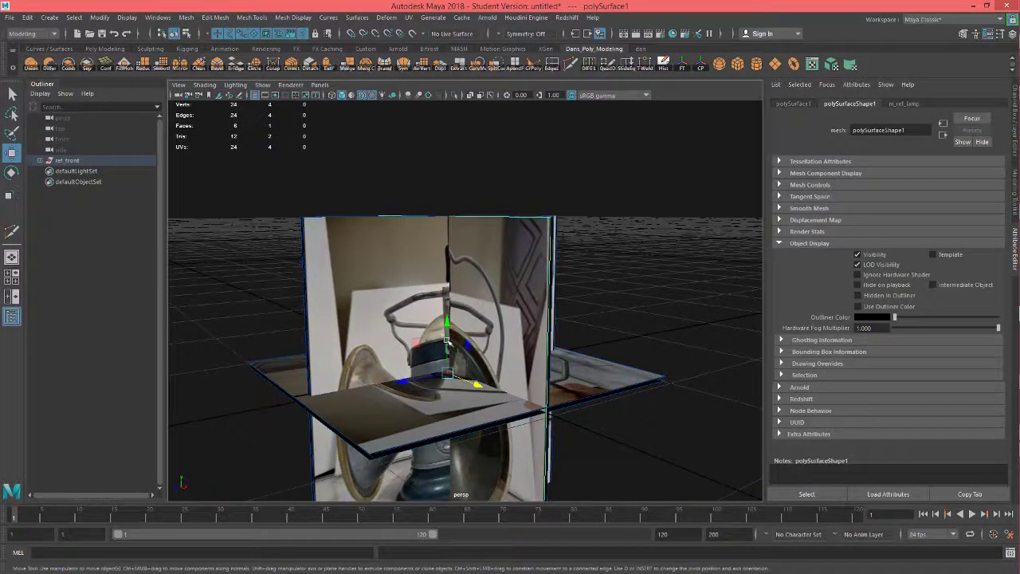
drag(448, 332, 449, 322)
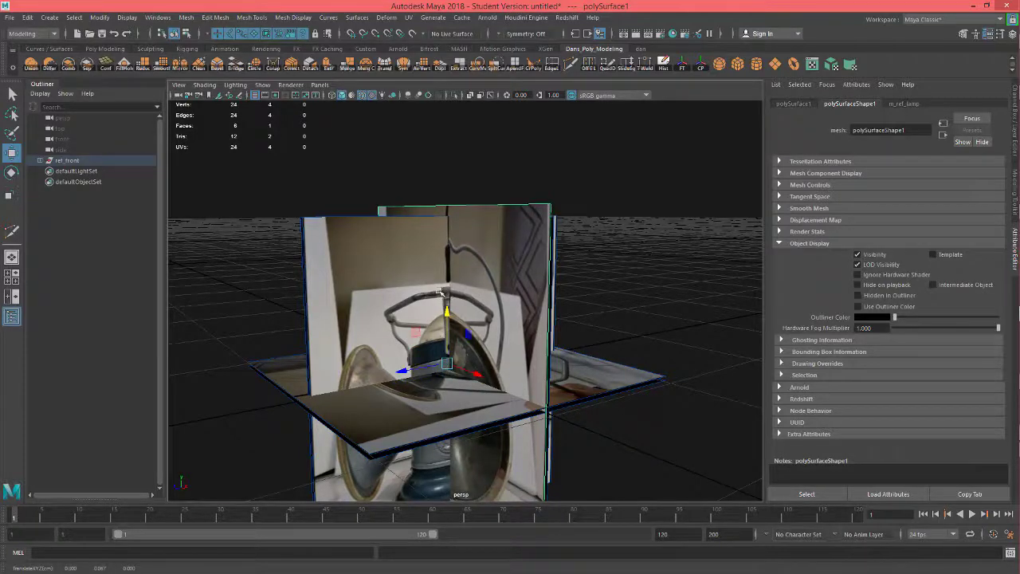
scroll(444, 298, up, 10)
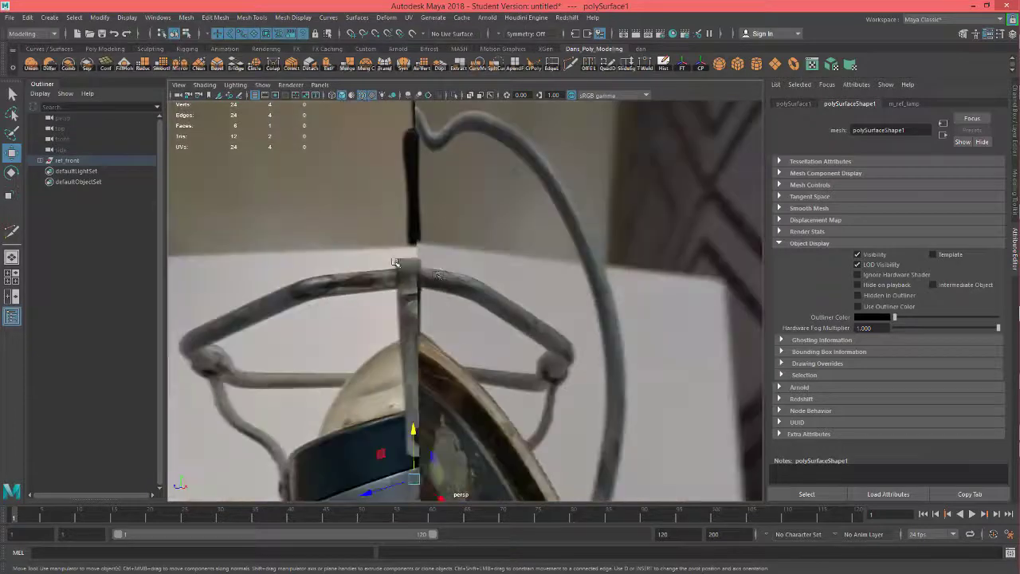
scroll(404, 289, down, 5)
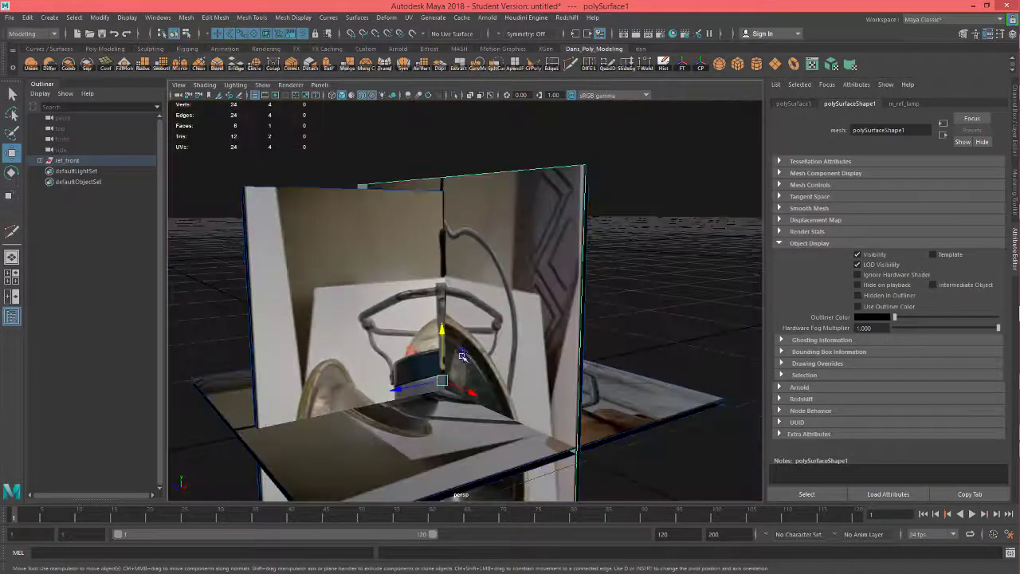
Shift the top-view plane along Z to match the lamp in the side view, and lower it to the lamp's base
alt+drag(404, 288, 198, 457)
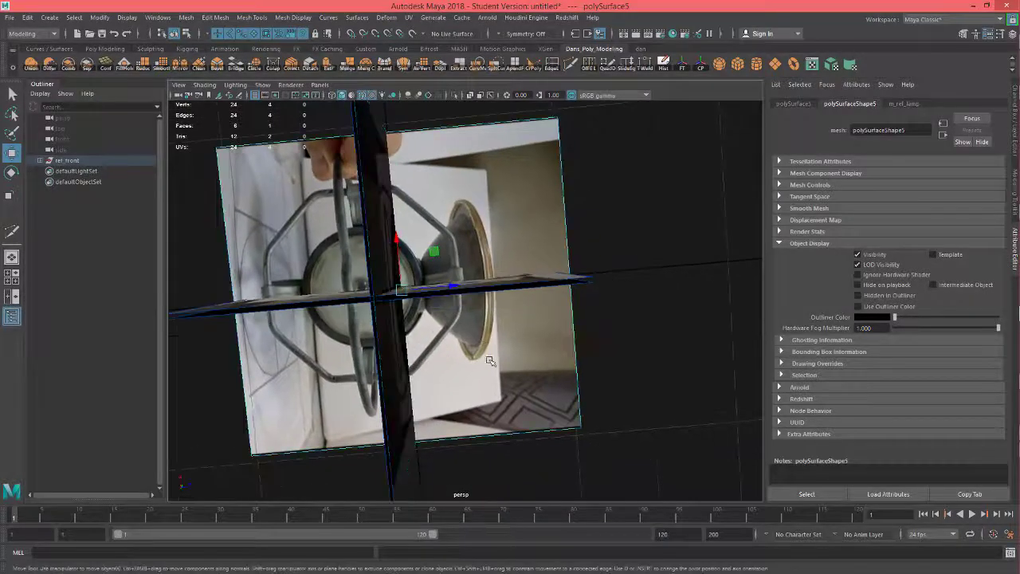
alt+drag(489, 361, 485, 300)
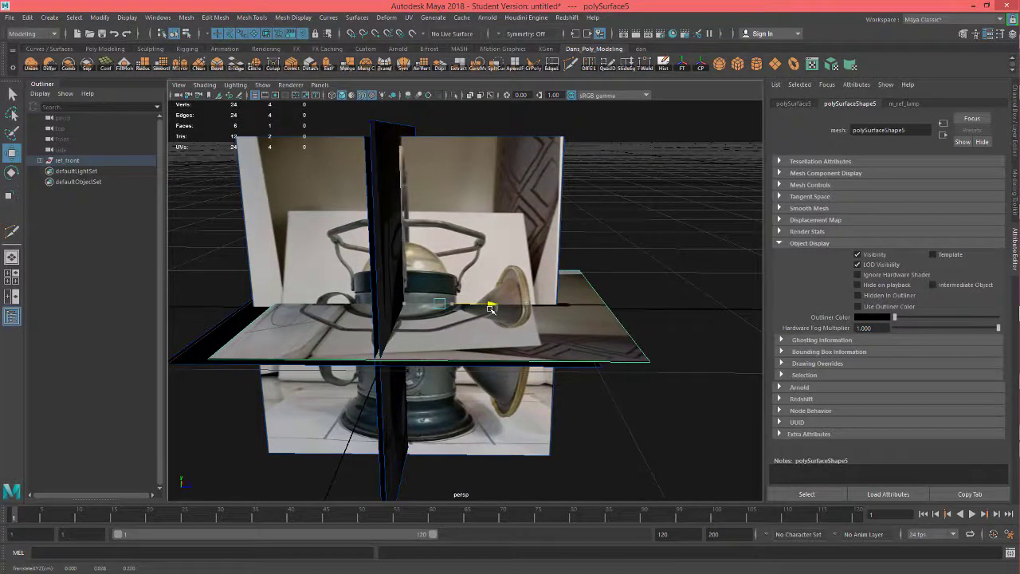
alt+drag(489, 387, 459, 393)
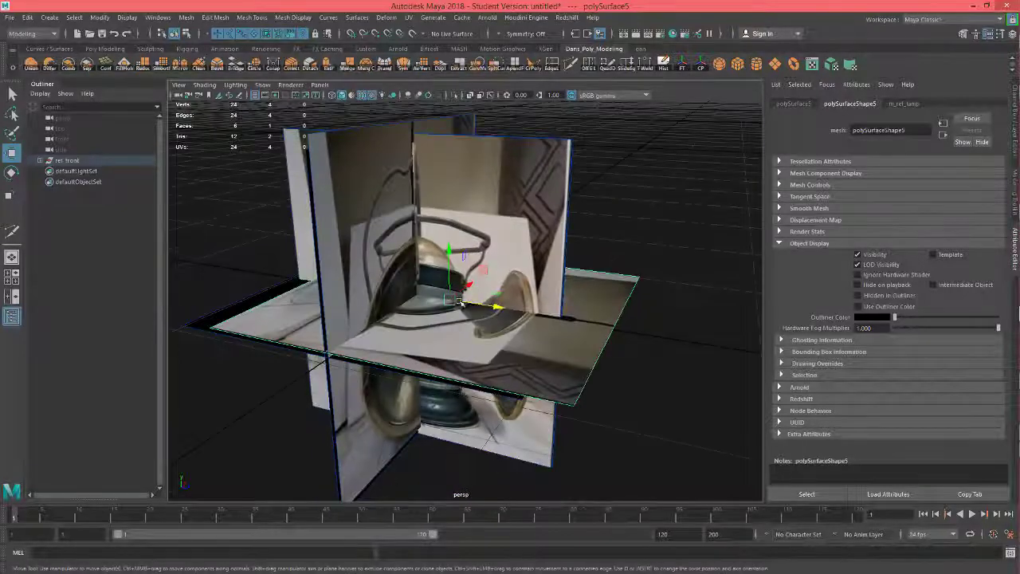
alt+drag(486, 281, 629, 344)
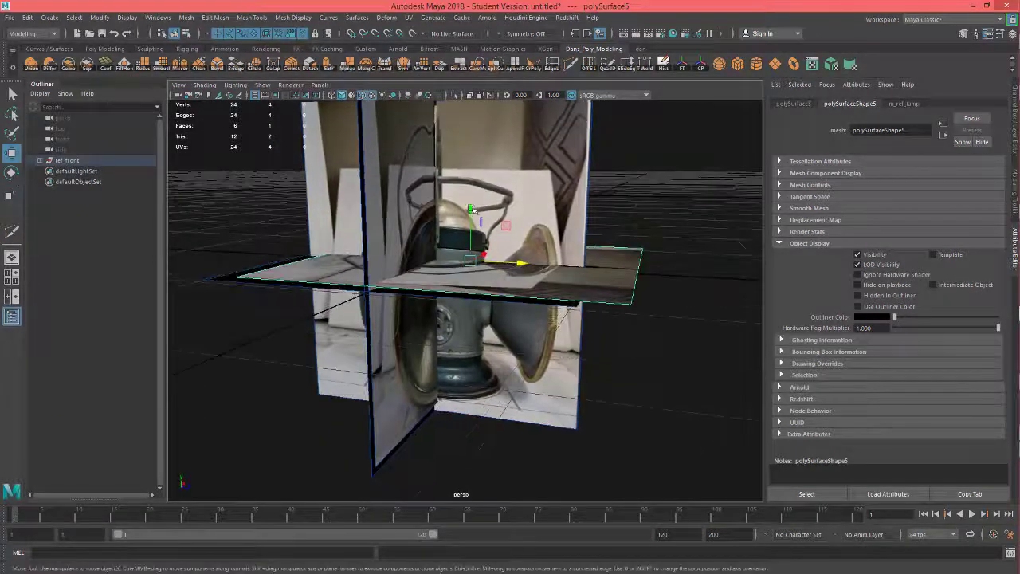
drag(471, 209, 486, 331)
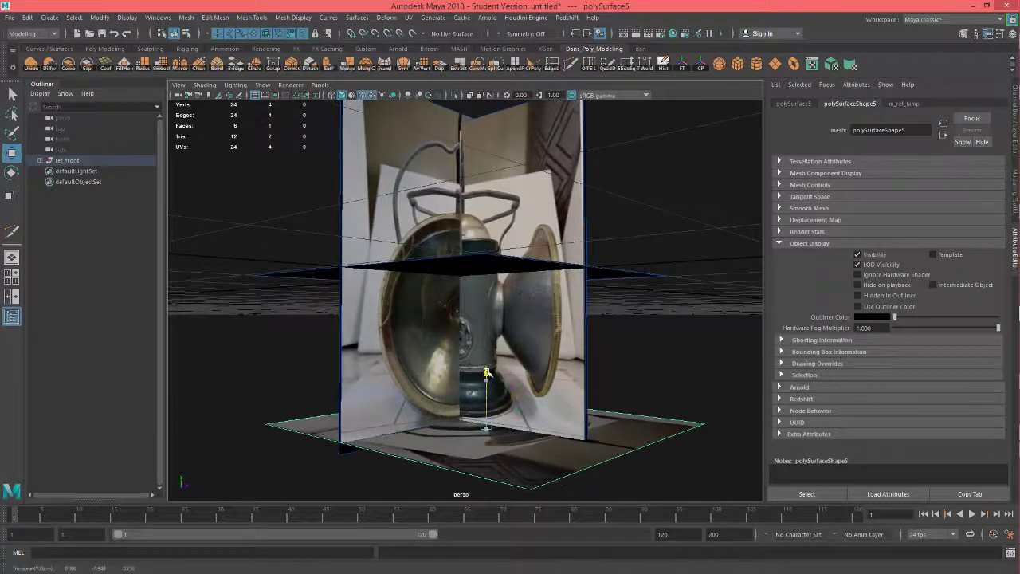
Shift the underside plane along Z to match the lamp in the side view, and lower it just beneath the top-view plane
mouse_move(661, 199)
alt+mouse_down()
mouse_move(649, 266)
mouse_move(671, 206)
alt+mouse_up()
alt+drag(541, 310, 473, 219)
click(466, 296)
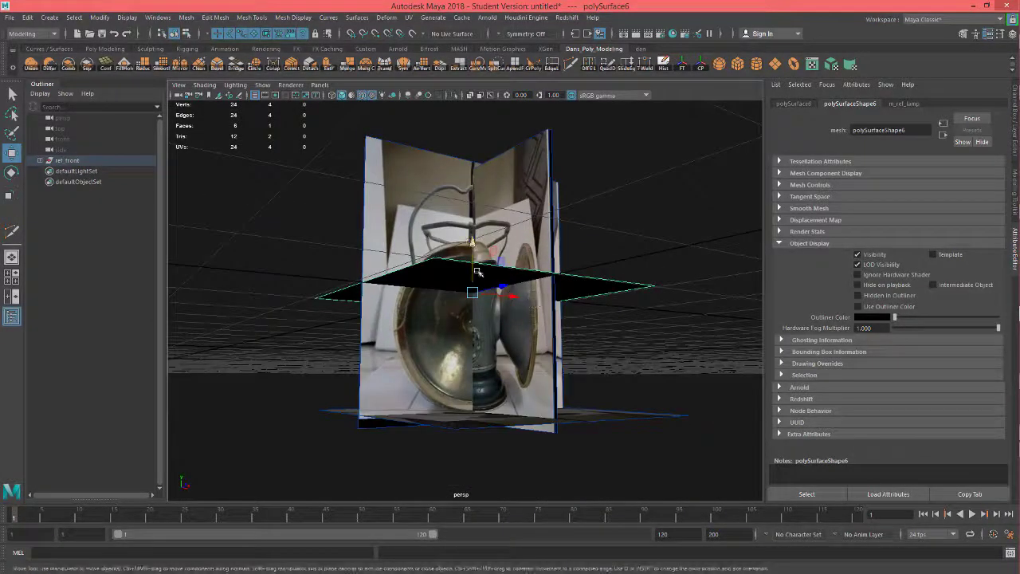
alt+drag(489, 367, 550, 290)
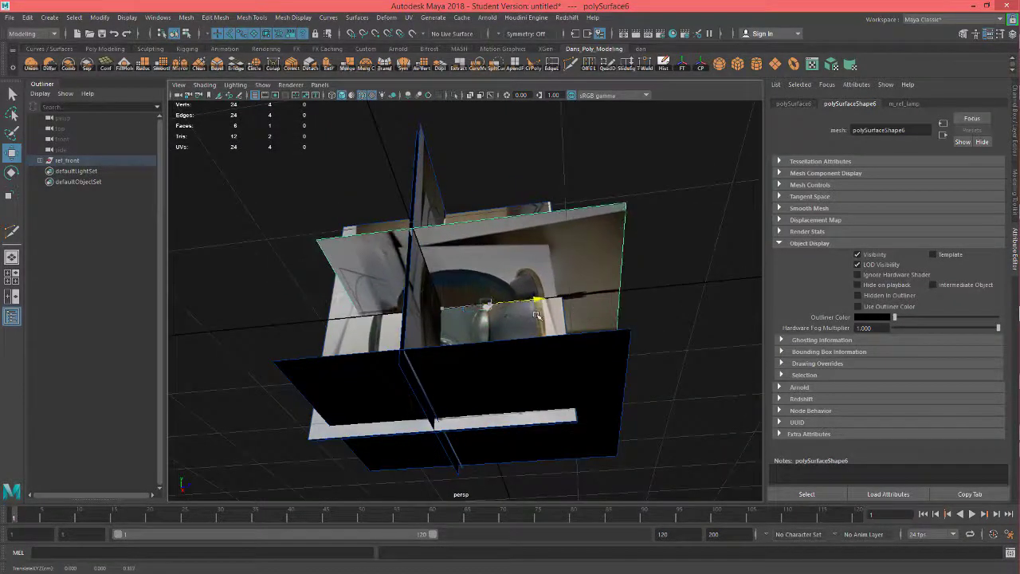
alt+right_drag(535, 316, 587, 319)
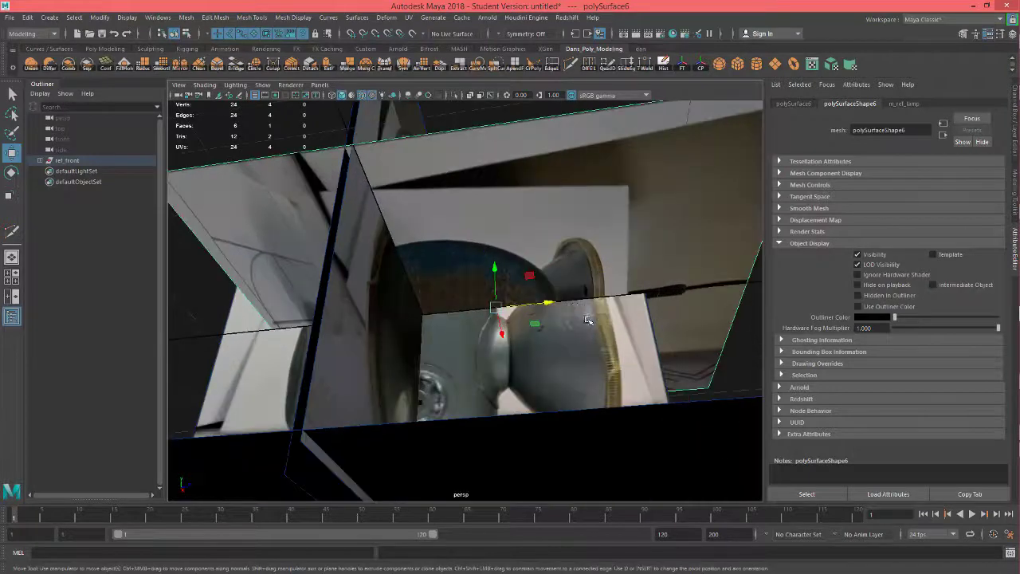
drag(547, 304, 549, 307)
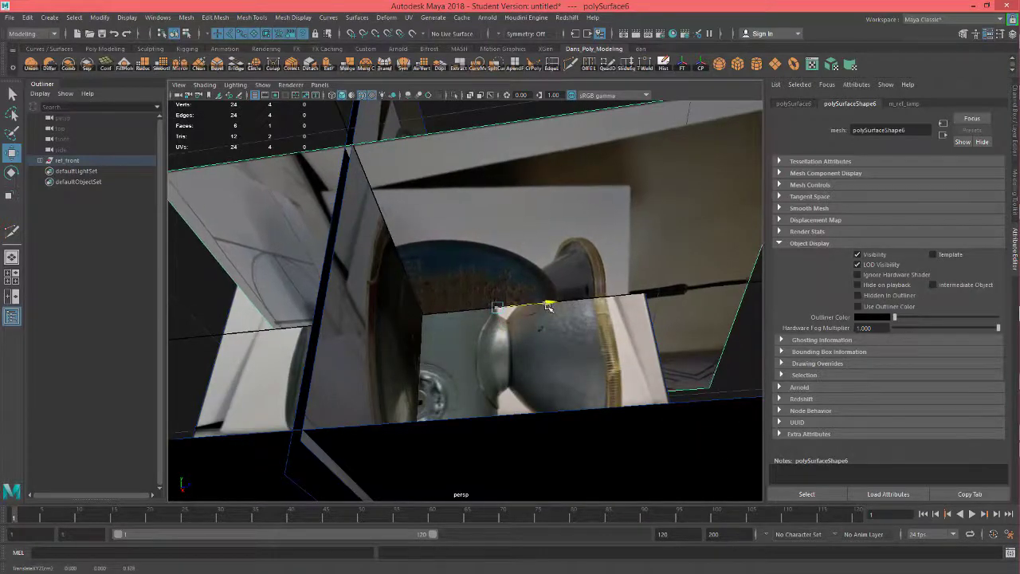
alt+right_drag(548, 306, 502, 307)
alt+drag(502, 307, 498, 279)
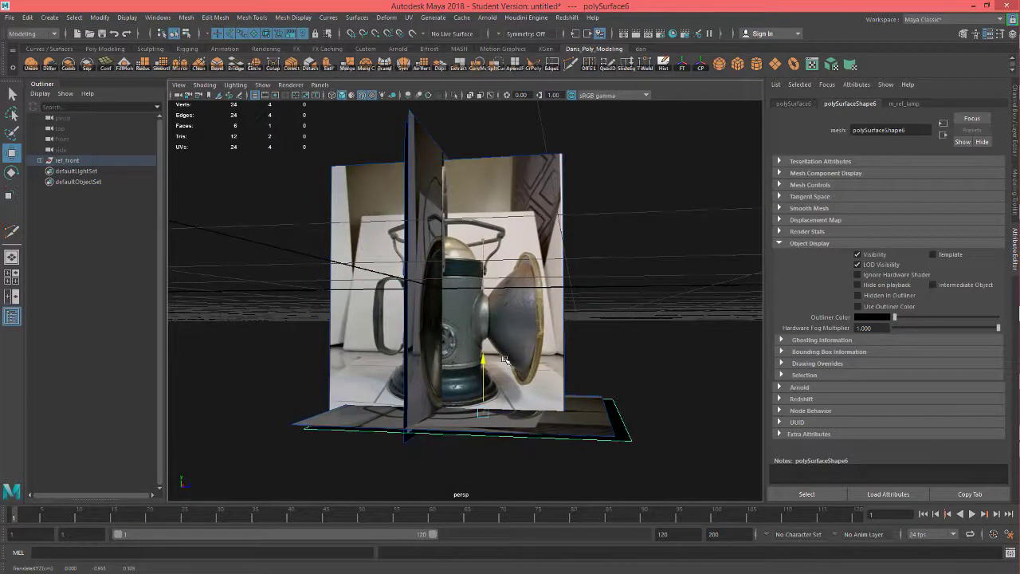
Examine the arranged lamp planes from above and from several sides to check that the views align
alt+drag(504, 360, 445, 361)
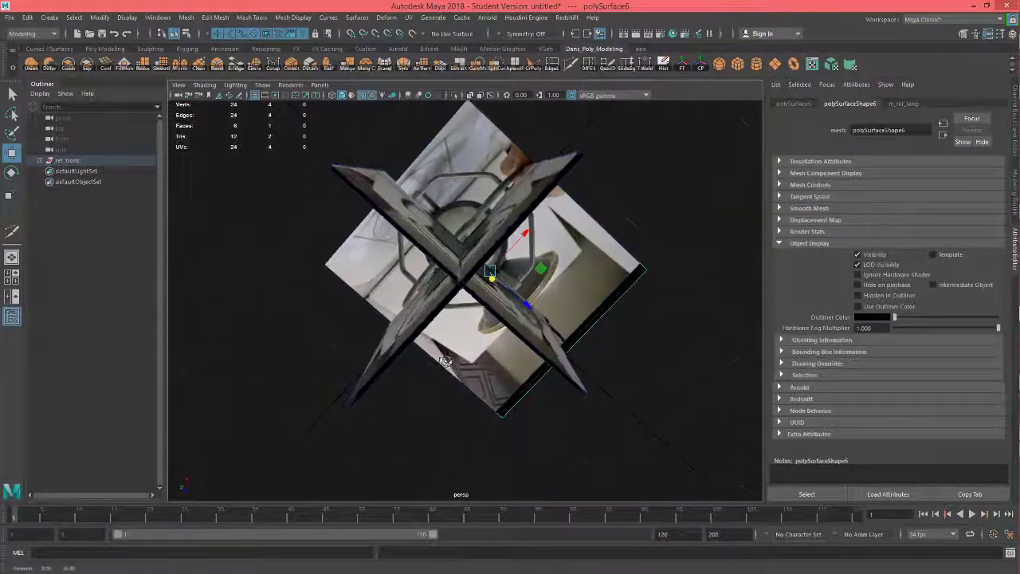
alt+drag(414, 269, 381, 195)
alt+drag(382, 262, 439, 296)
alt+drag(407, 265, 504, 305)
alt+drag(528, 372, 436, 316)
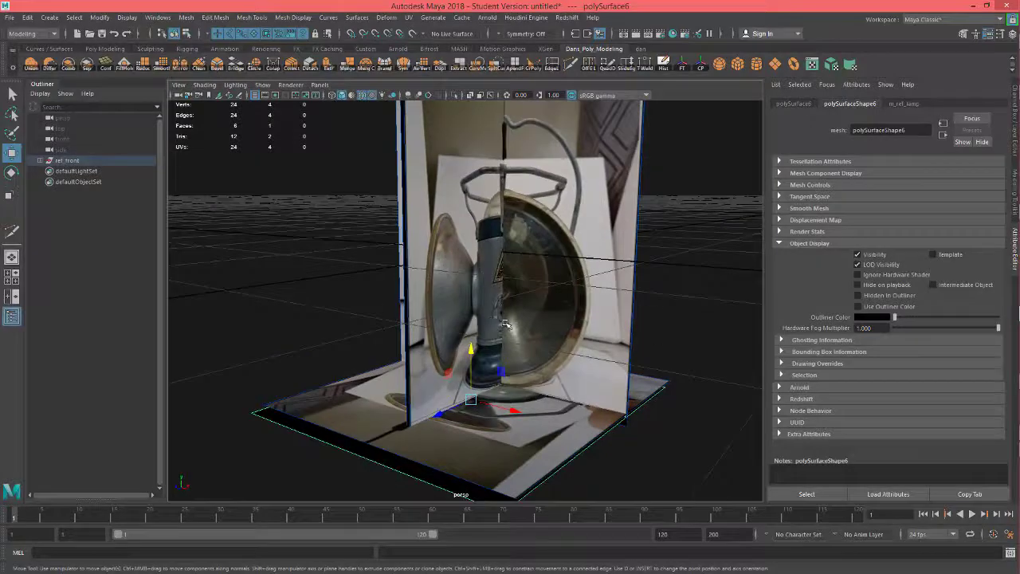
alt+drag(564, 287, 666, 310)
scroll(532, 258, down, 5)
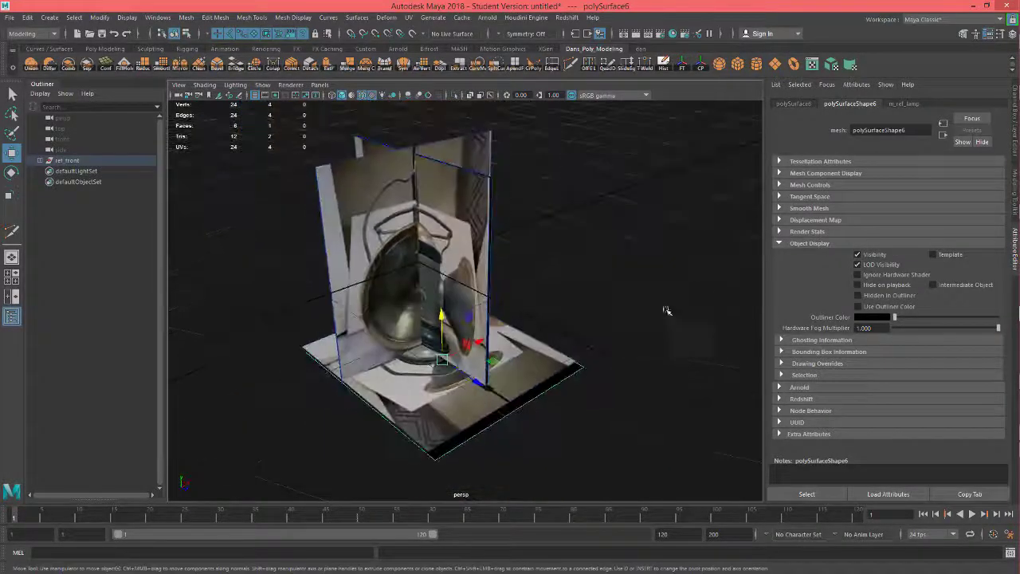
Show the Channel Box in place of the Attribute Editor and review the crossed reference planes from further angles
key(ctrl+a)
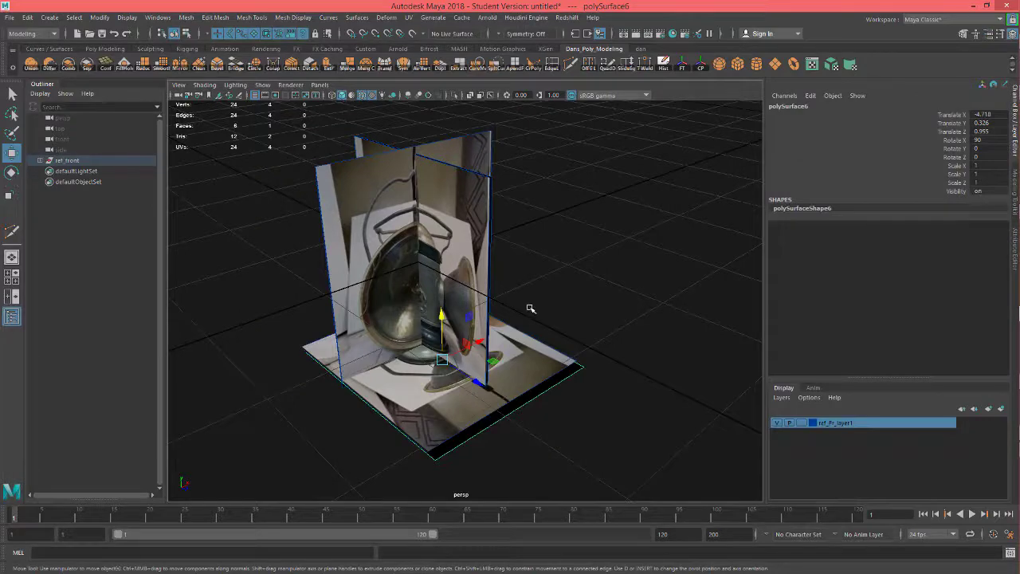
alt+drag(531, 308, 468, 241)
alt+drag(544, 330, 749, 350)
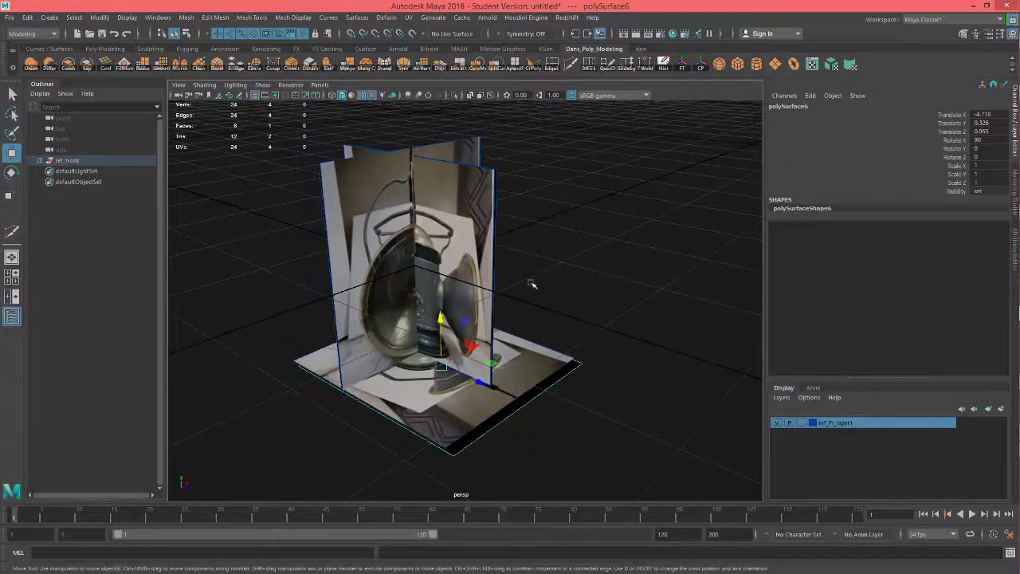
alt+drag(545, 424, 444, 457)
alt+drag(643, 380, 592, 409)
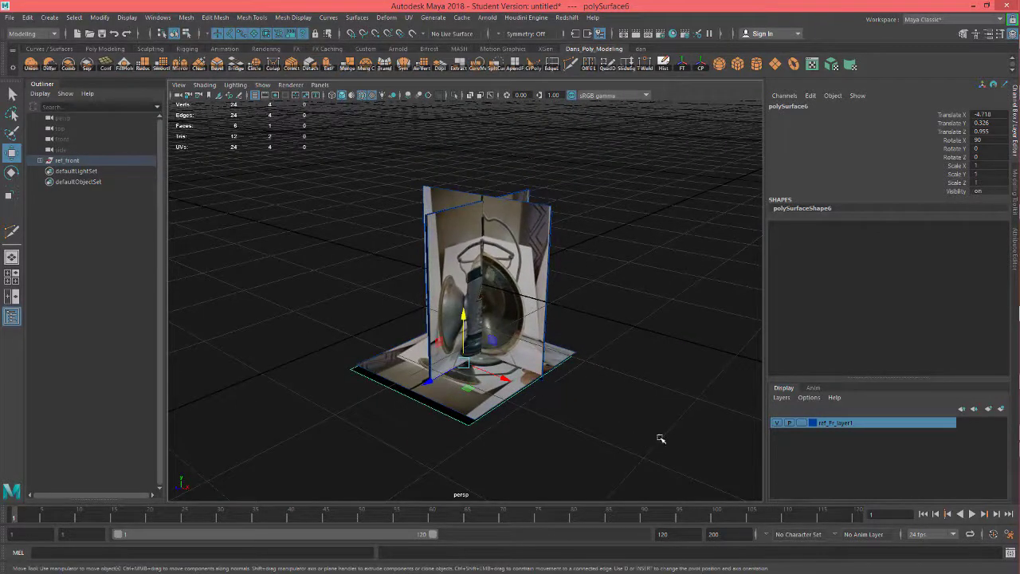
Select all six lamp reference planes and combine them into one mesh
drag(328, 144, 304, 143)
alt+drag(673, 359, 451, 199)
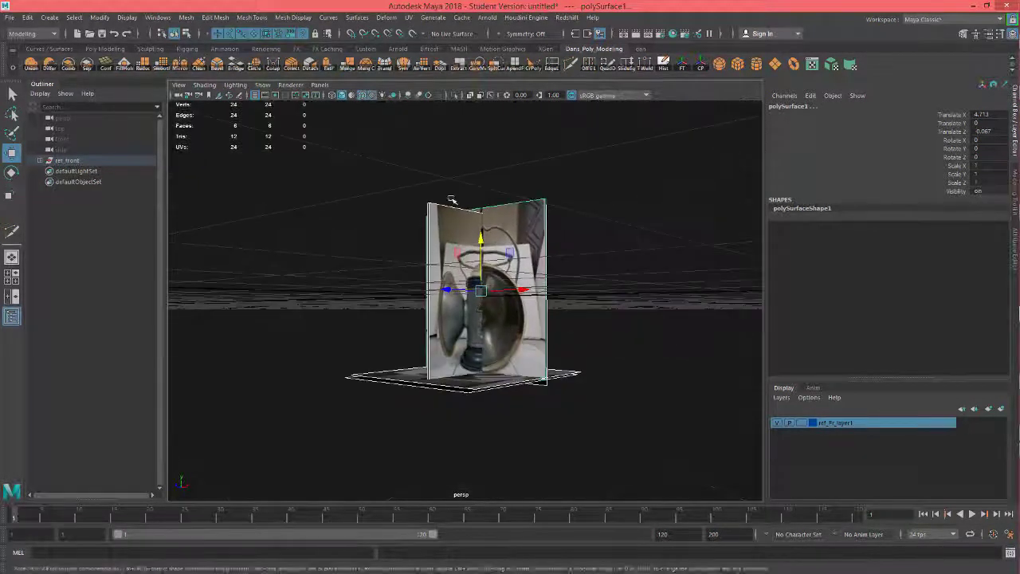
click(187, 17)
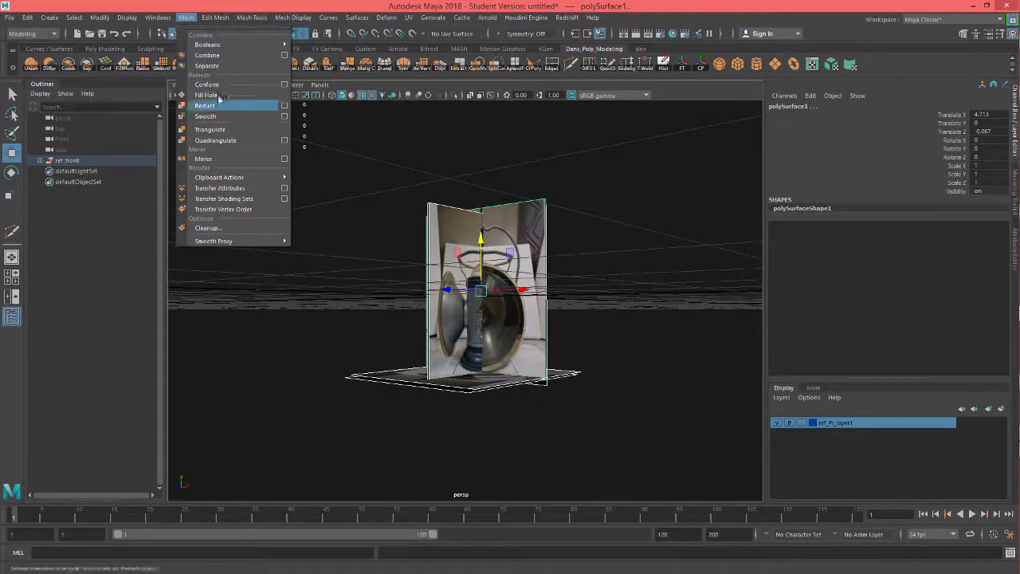
click(231, 54)
Delete the combined reference mesh's construction history and center its pivot
alt+drag(567, 308, 713, 127)
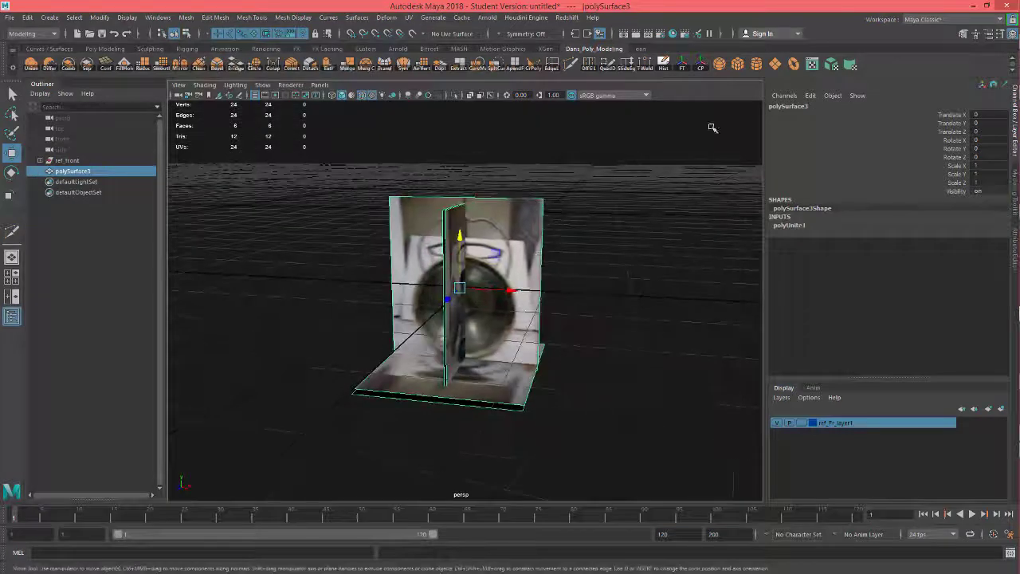
click(664, 64)
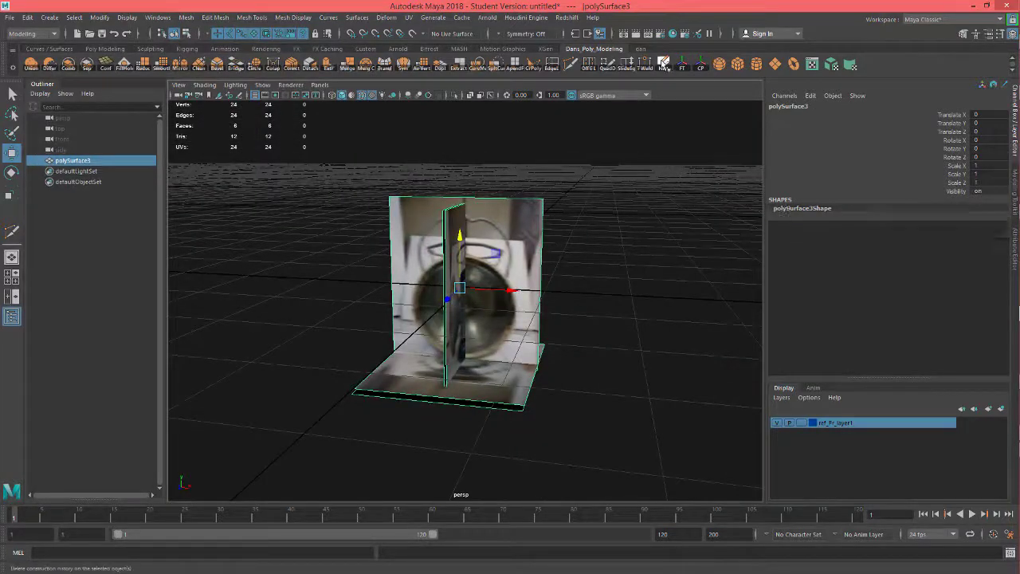
click(701, 67)
Move the combined reference mesh's pivot straight down to the bottom of the lamp's base
alt+middle_drag(569, 264, 571, 210)
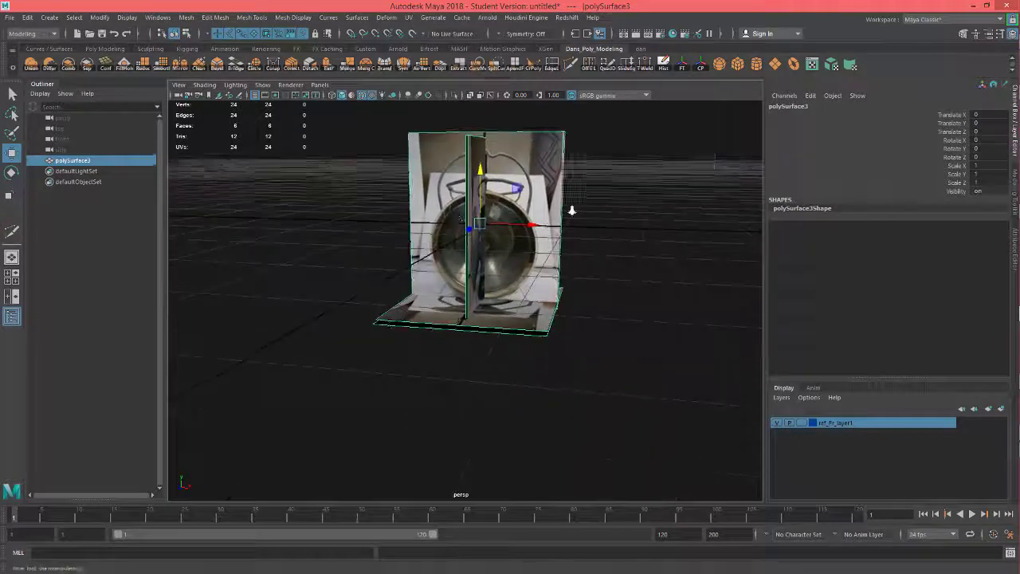
alt+right_drag(571, 210, 632, 196)
alt+drag(633, 196, 604, 197)
alt+middle_drag(610, 237, 548, 283)
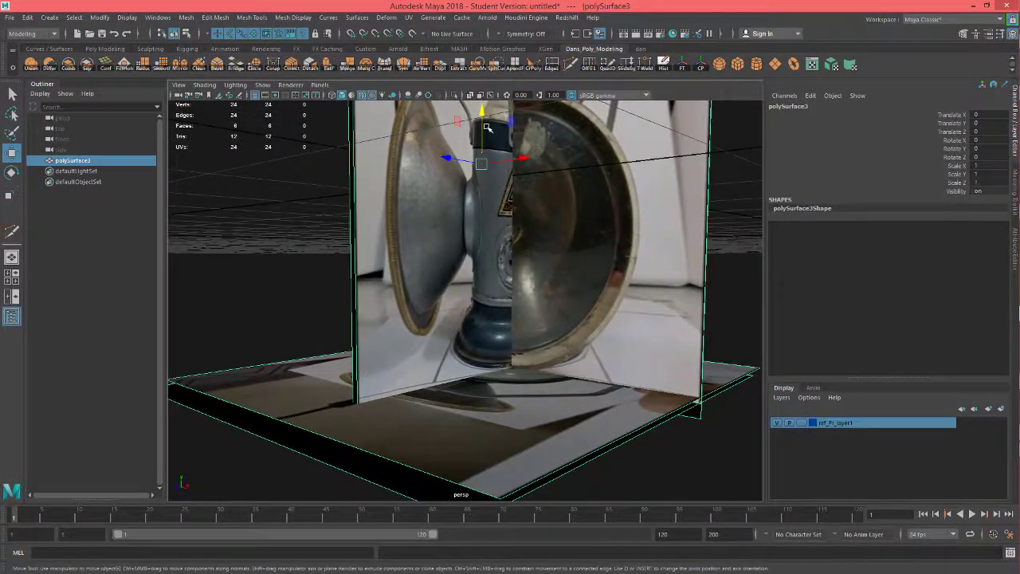
key(d)
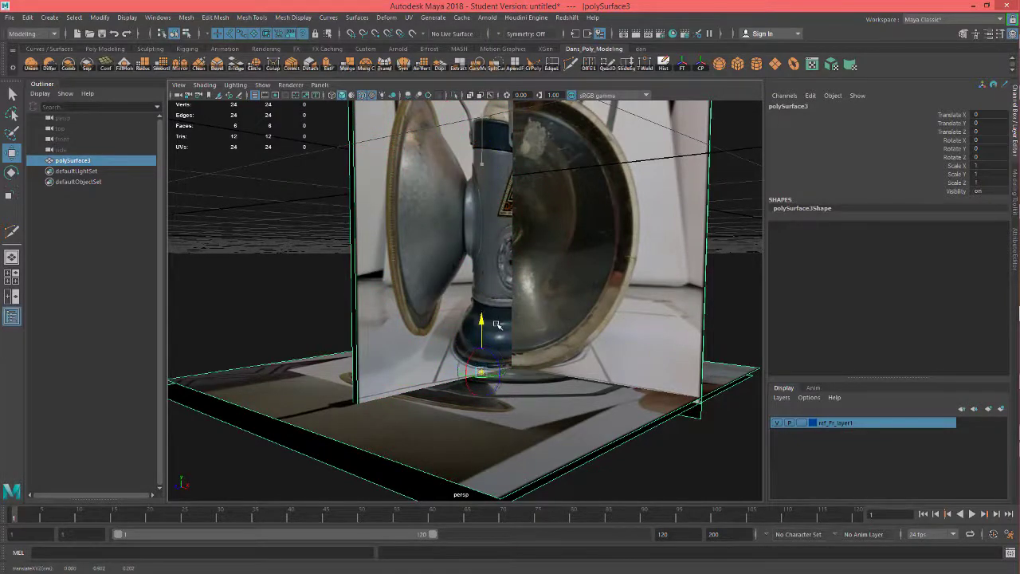
alt+drag(497, 325, 534, 349)
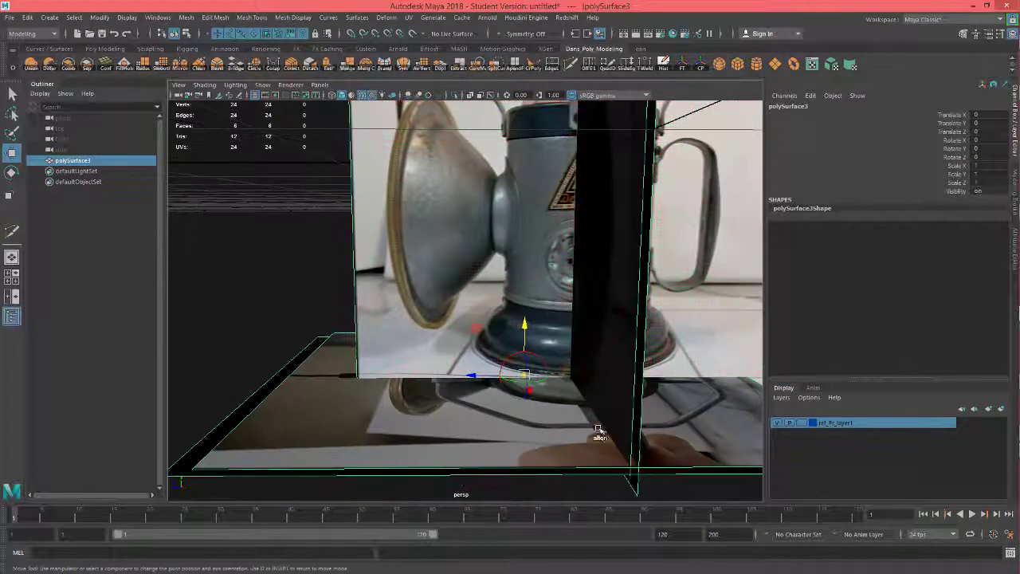
alt+drag(599, 431, 559, 382)
Fine-tune the pivot in the side view so it sits at the lowest point of the lamp's base
key(space)
key(f)
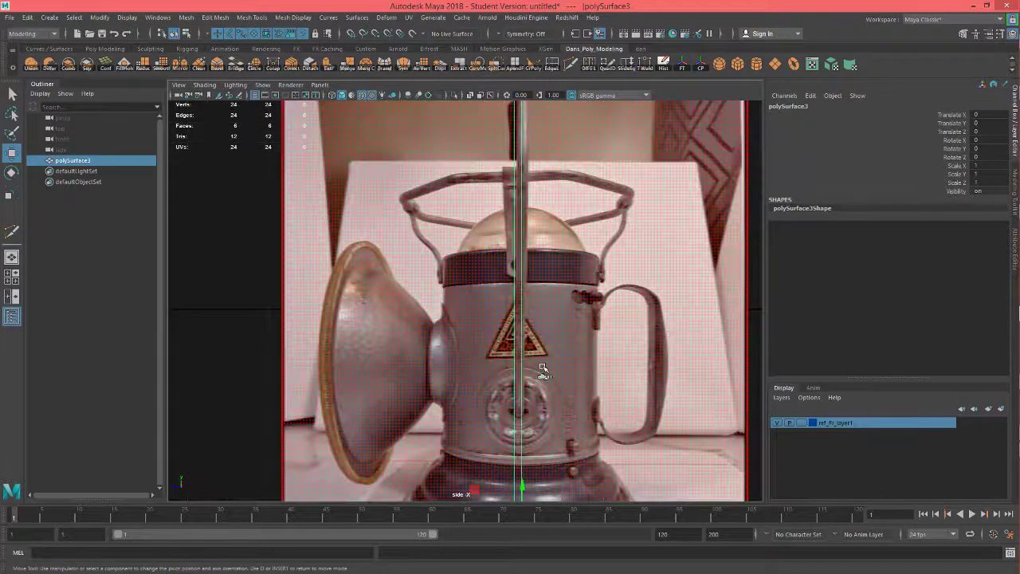
alt+middle_drag(628, 386, 615, 250)
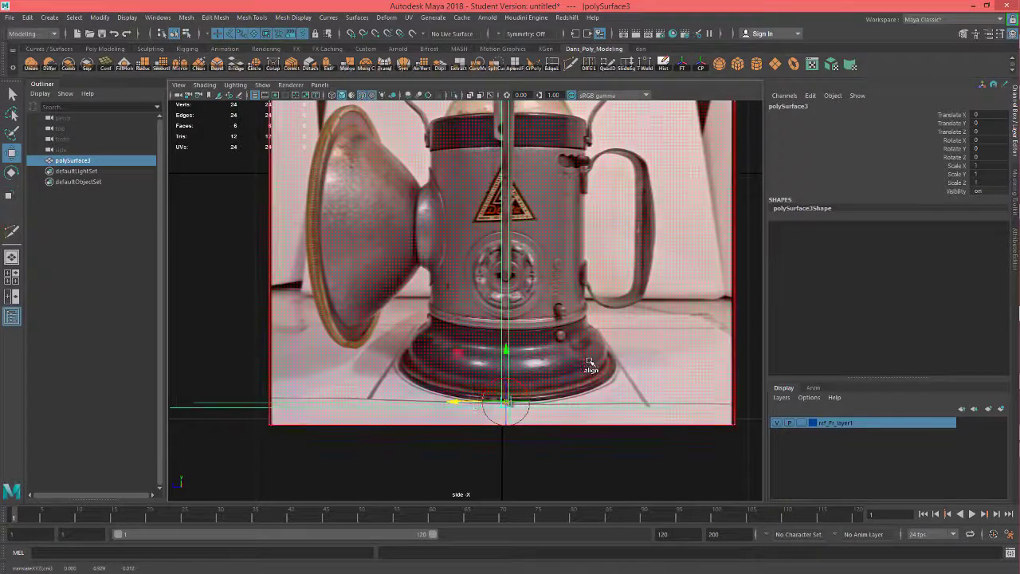
scroll(526, 342, down, 6)
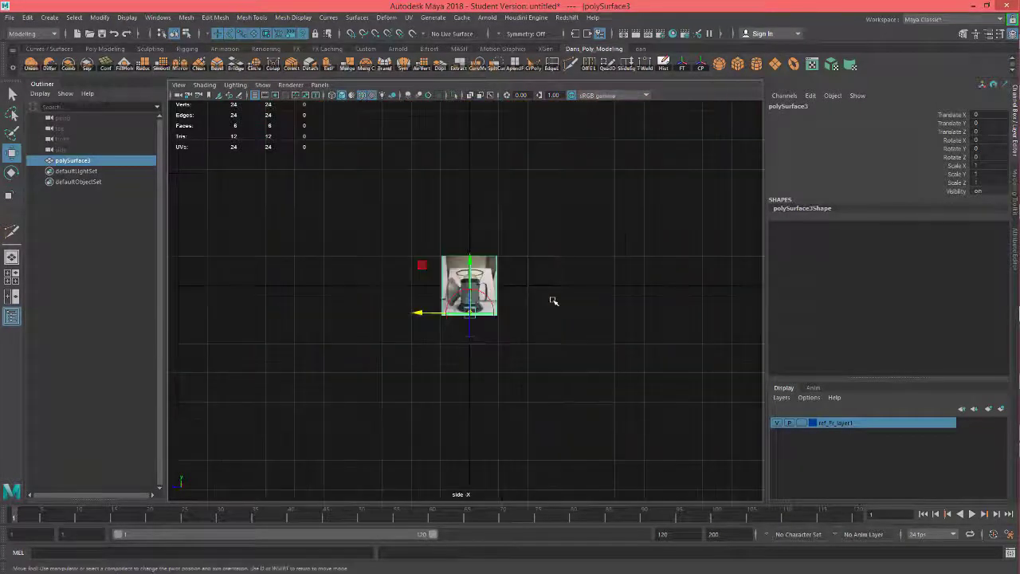
scroll(549, 301, up, 4)
scroll(541, 310, up, 2)
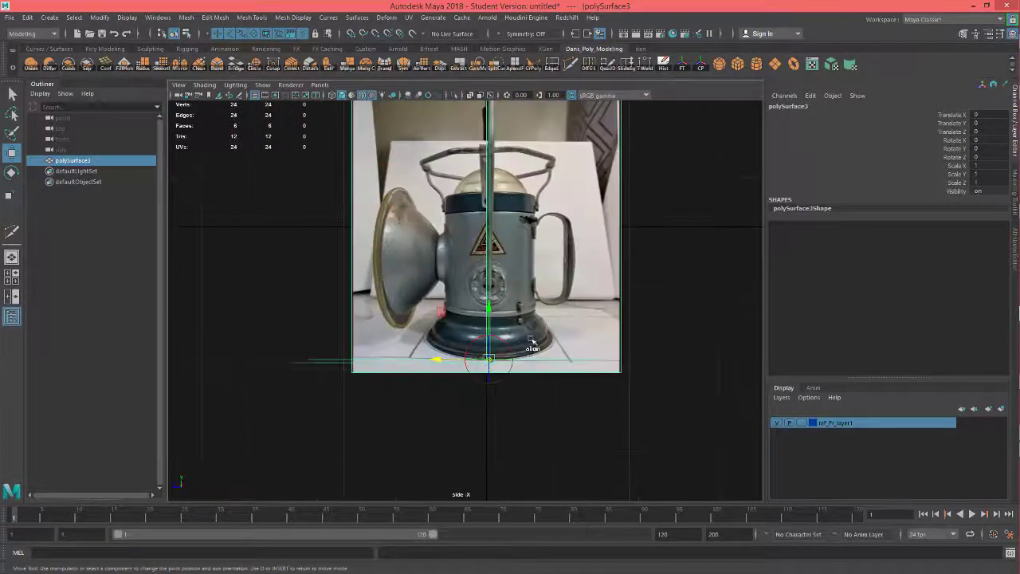
Snap the reference mesh vertically to the ground line and lower it slightly to a Translate Y of about 0.809
alt+middle_drag(529, 308, 535, 331)
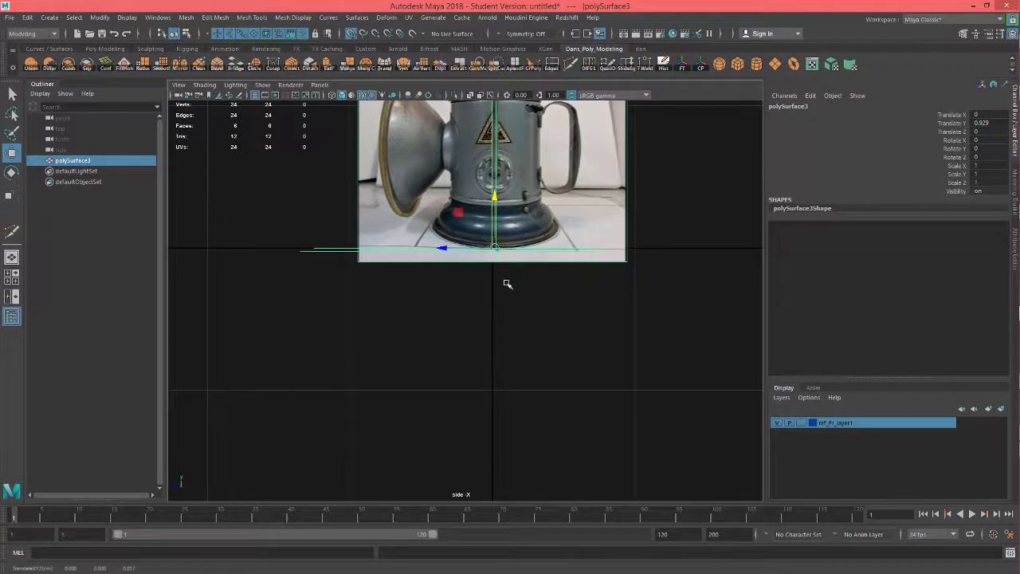
alt+middle_drag(499, 318, 507, 363)
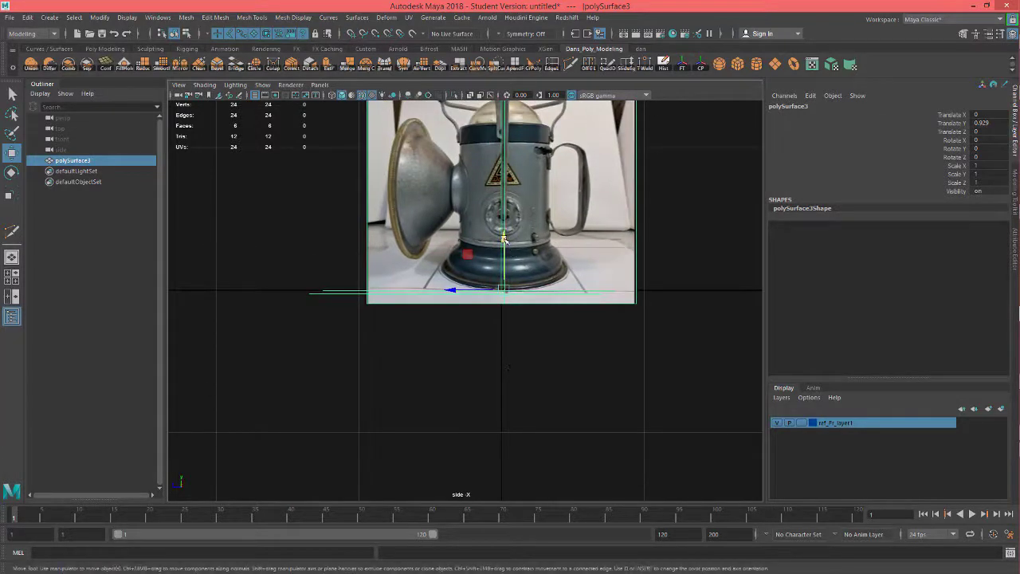
drag(504, 238, 504, 252)
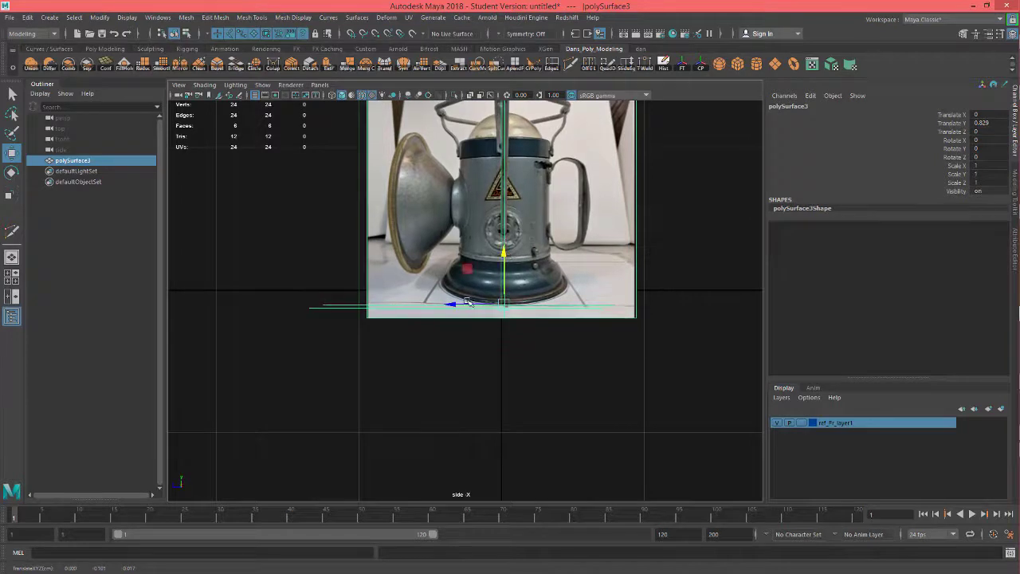
scroll(500, 280, up, 2)
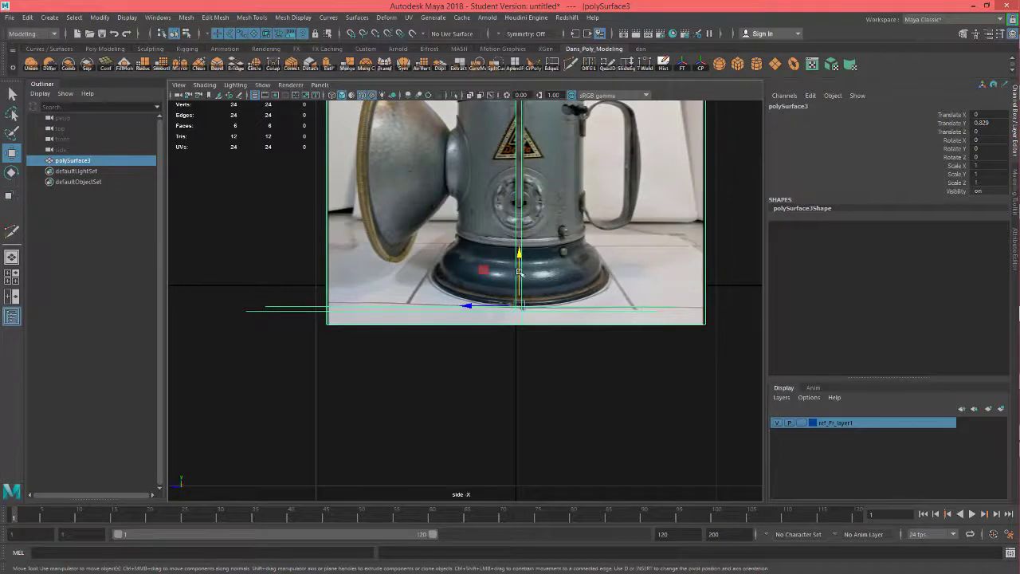
scroll(557, 278, up, 3)
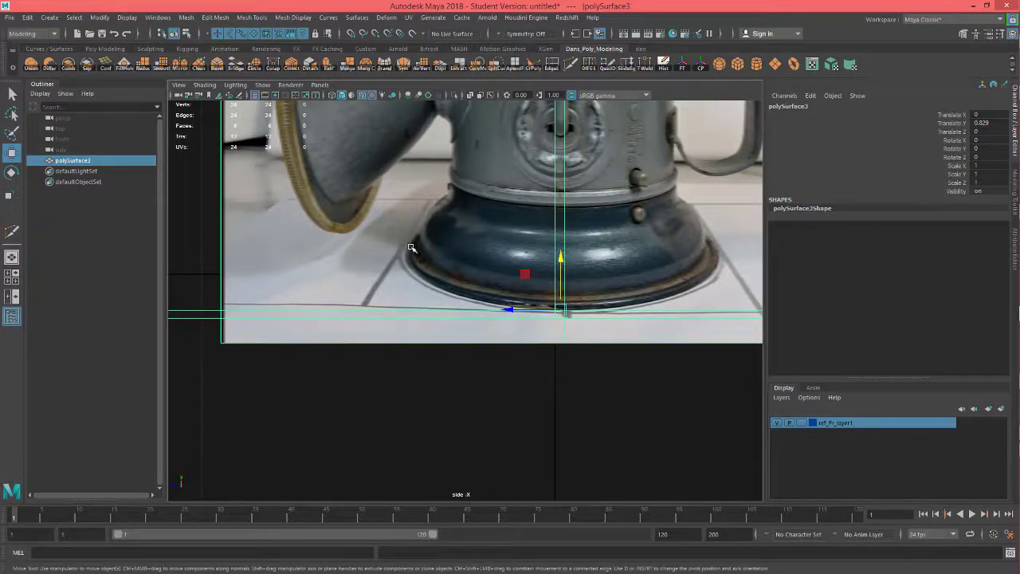
drag(560, 257, 560, 264)
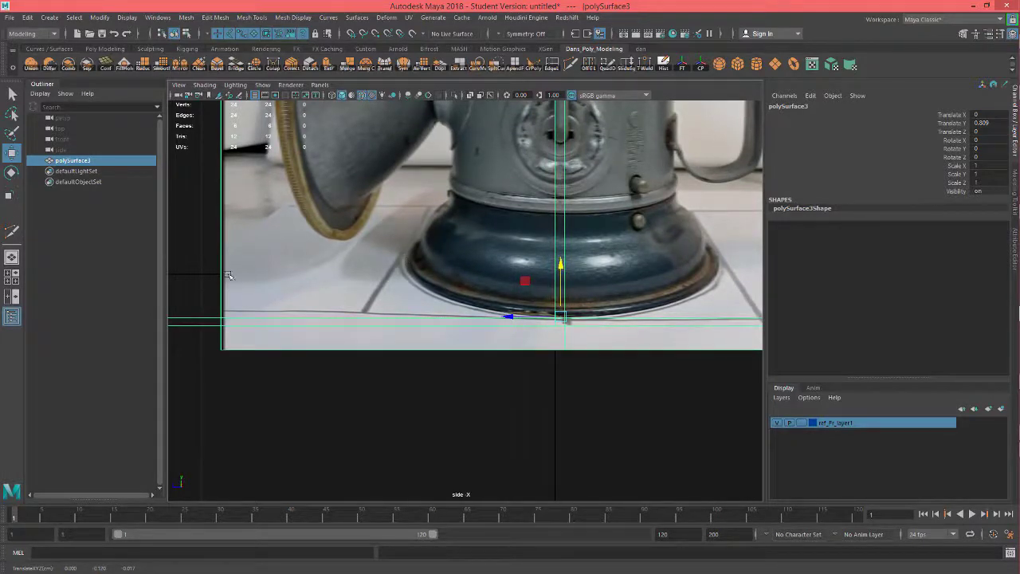
Show the side view full screen and lower the reference mesh to a Translate Y of about 0.802
scroll(231, 274, down, 1)
key(ctrl+space)
scroll(391, 334, down, 5)
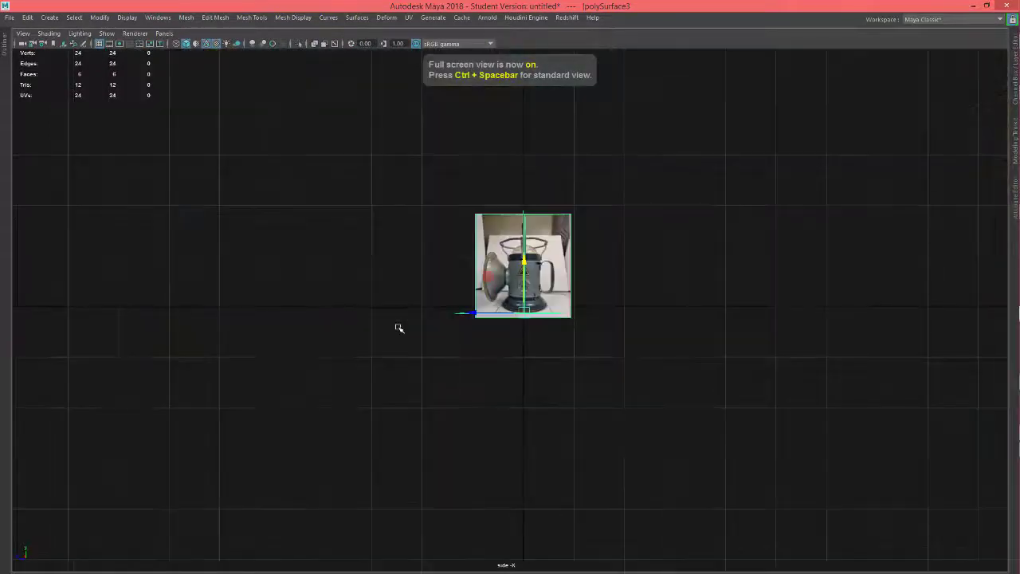
scroll(399, 328, up, 5)
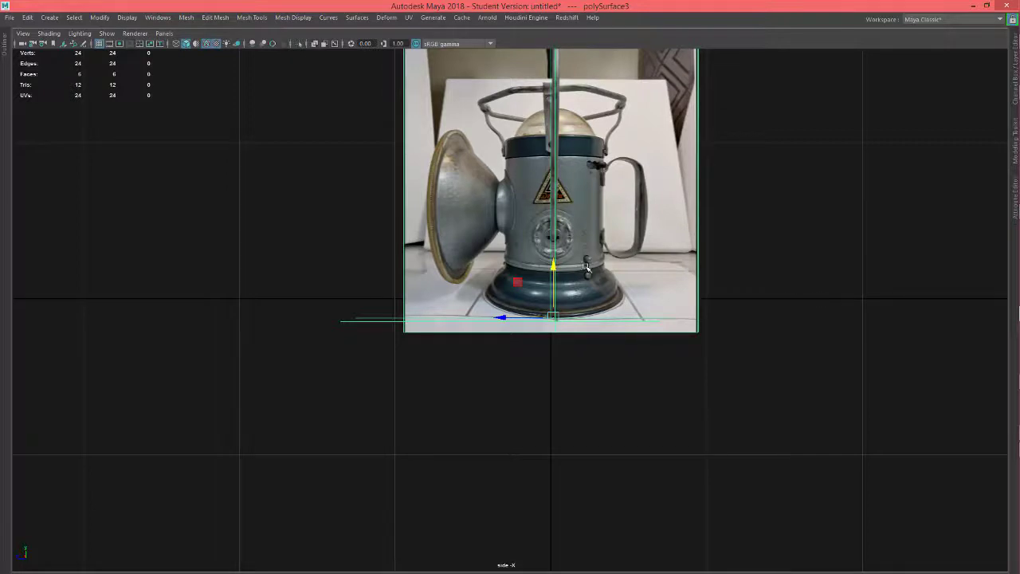
drag(554, 270, 554, 271)
Examine how the crossed lamp planes sit on the grid in the perspective view, then restore the standard view layout
alt+middle_drag(678, 260, 605, 327)
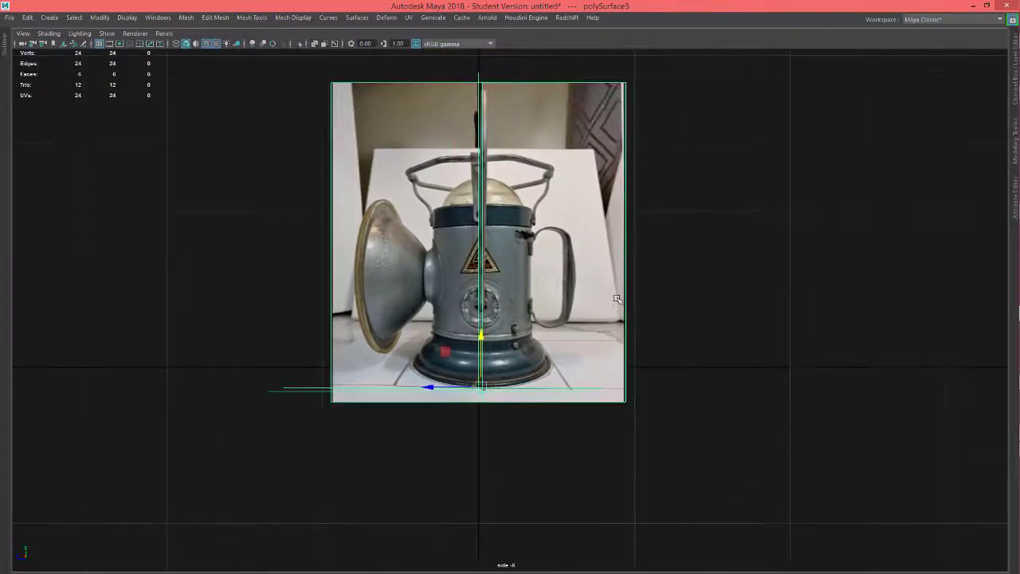
key(space)
click(641, 251)
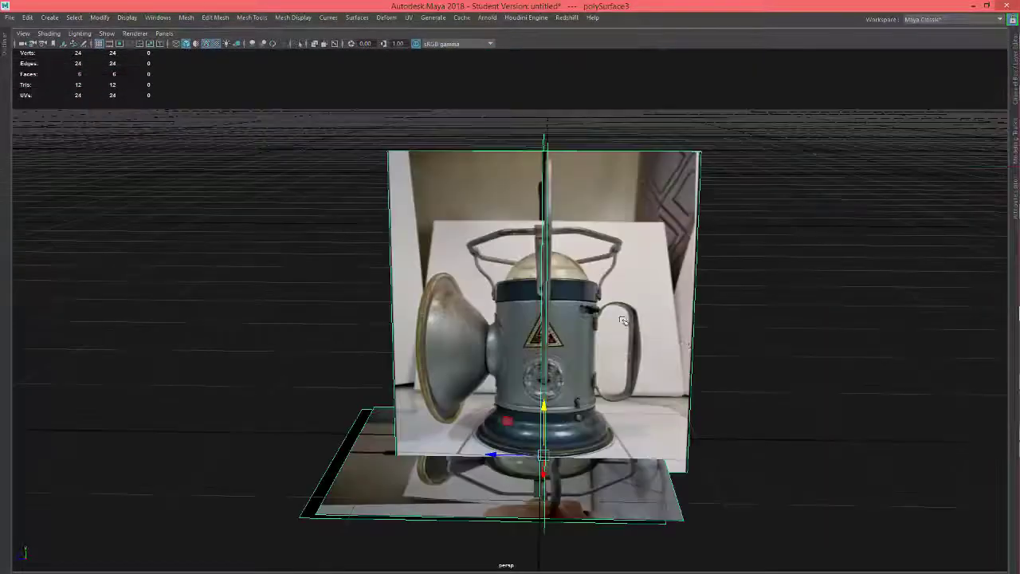
alt+drag(673, 352, 671, 406)
alt+middle_drag(672, 407, 652, 322)
alt+drag(653, 335, 575, 361)
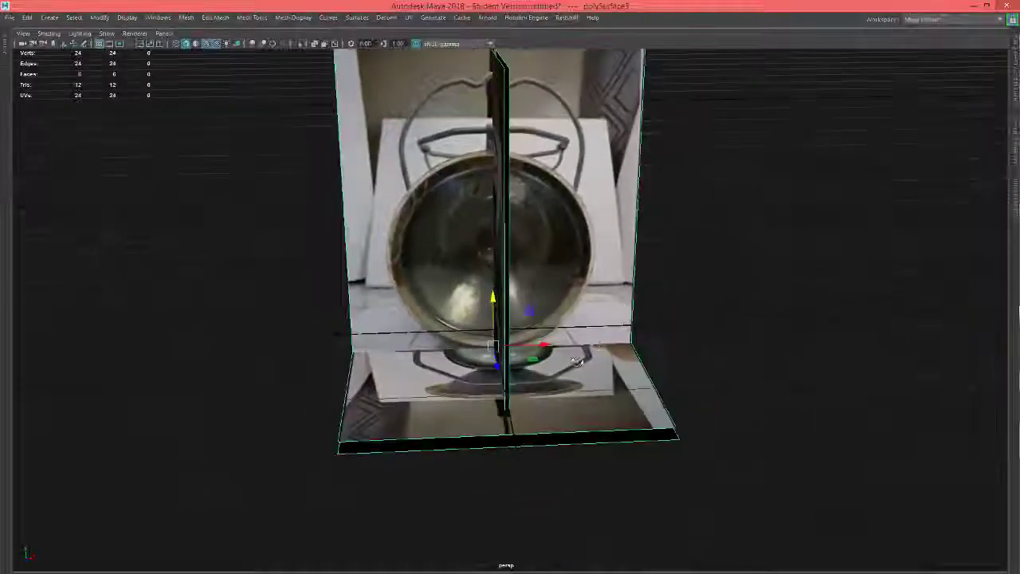
alt+right_drag(618, 344, 543, 337)
alt+drag(566, 337, 518, 334)
key(ctrl+space)
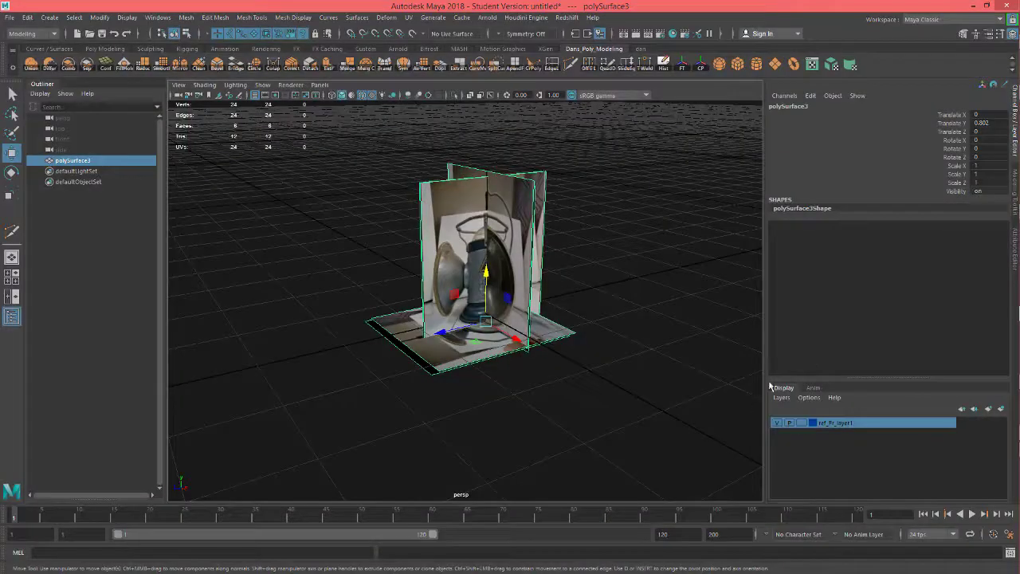
Widen the viewport beside the Channel Box and rename the reference display layer to ref_layer1
drag(761, 383, 924, 380)
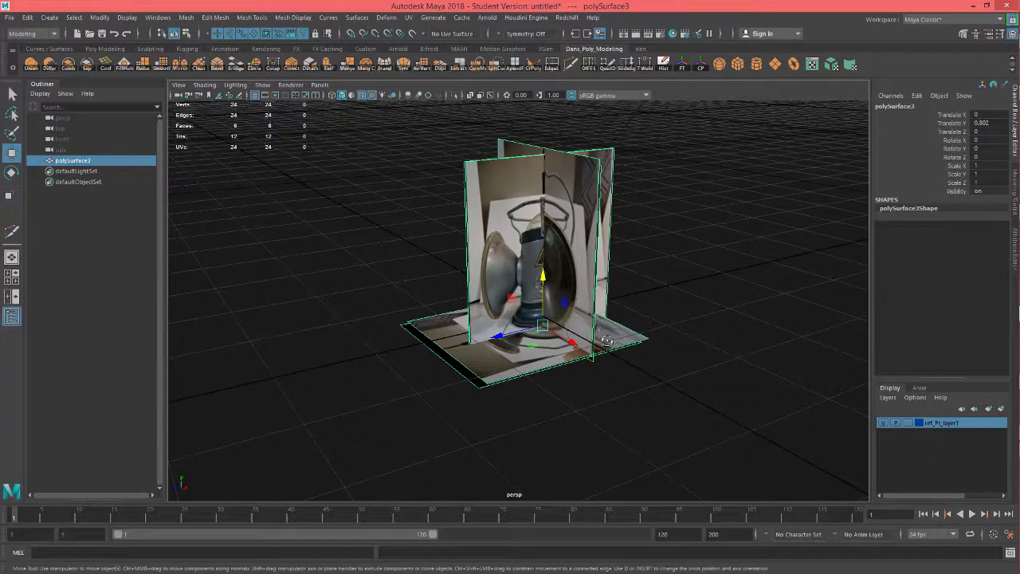
alt+drag(606, 339, 598, 353)
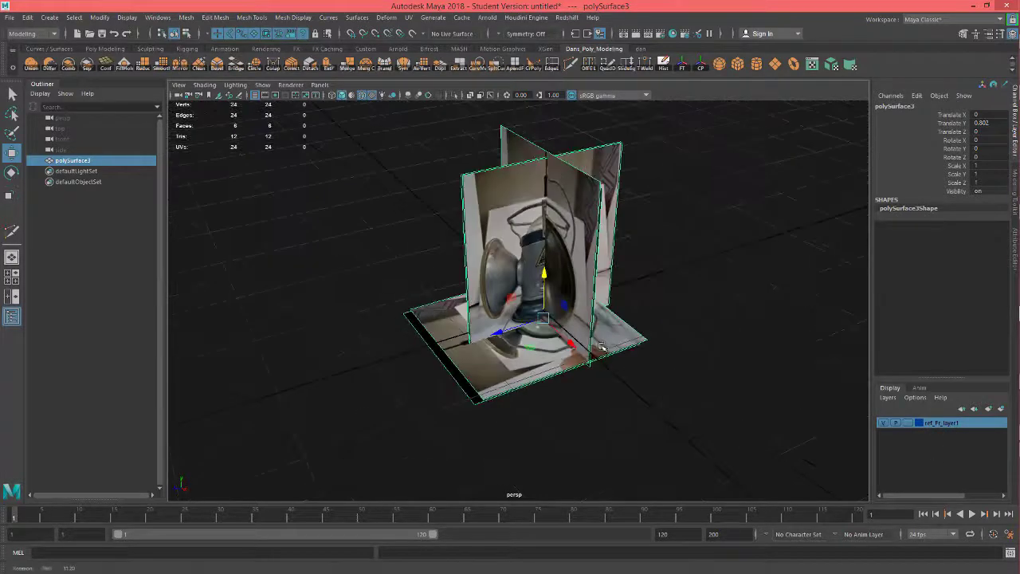
double_click(943, 423)
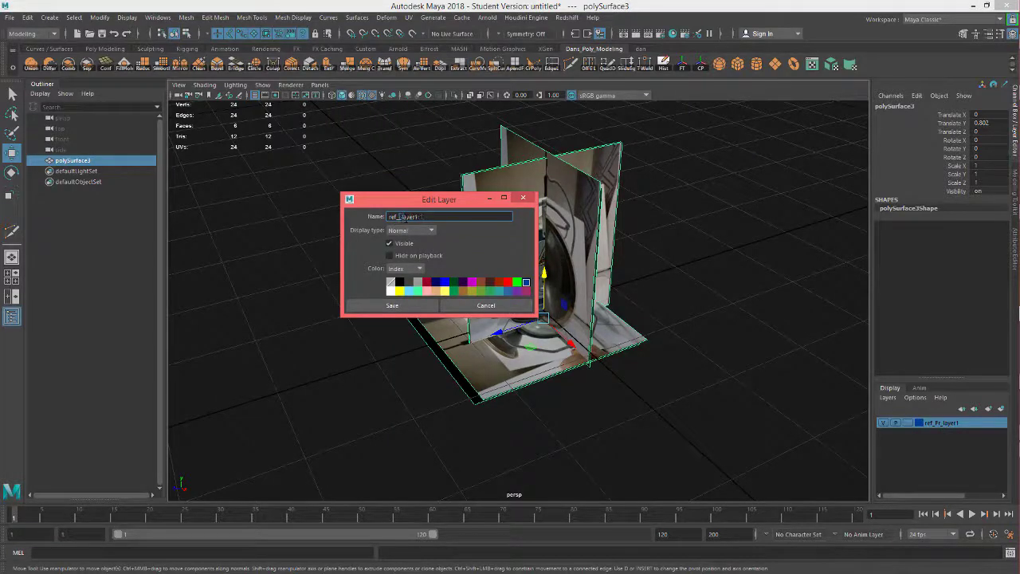
click(392, 305)
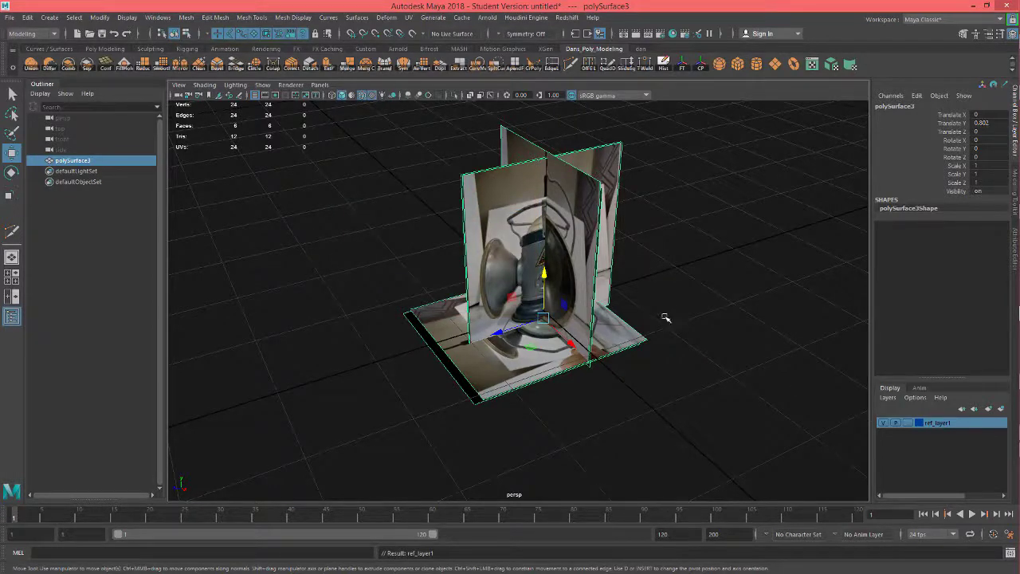
alt+drag(592, 319, 570, 348)
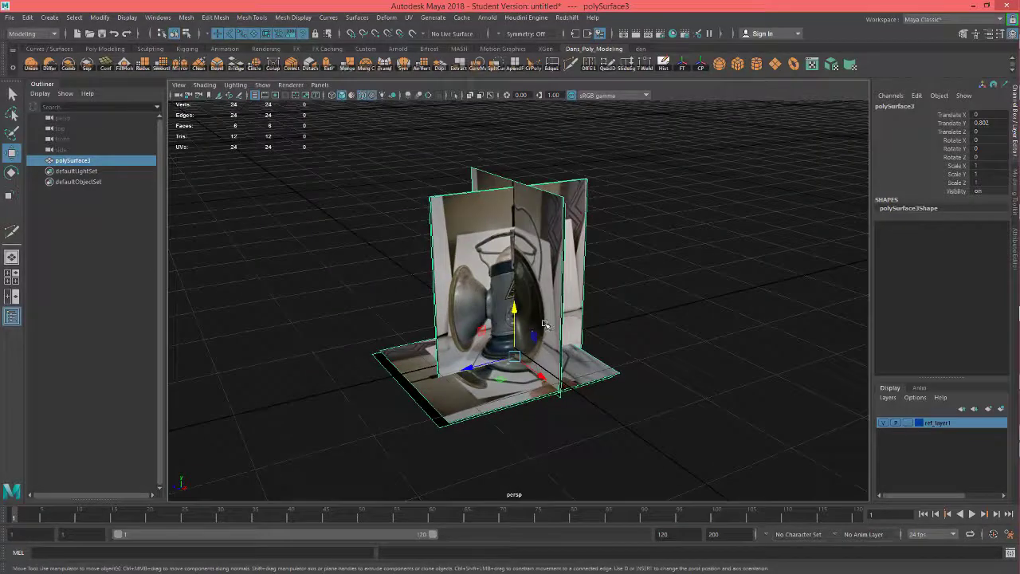
alt+drag(542, 313, 637, 342)
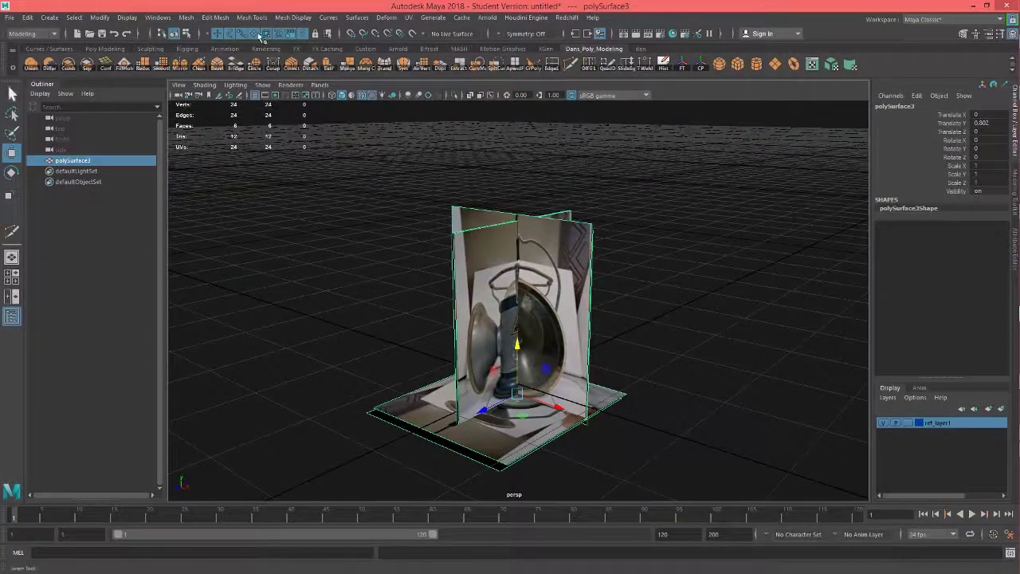